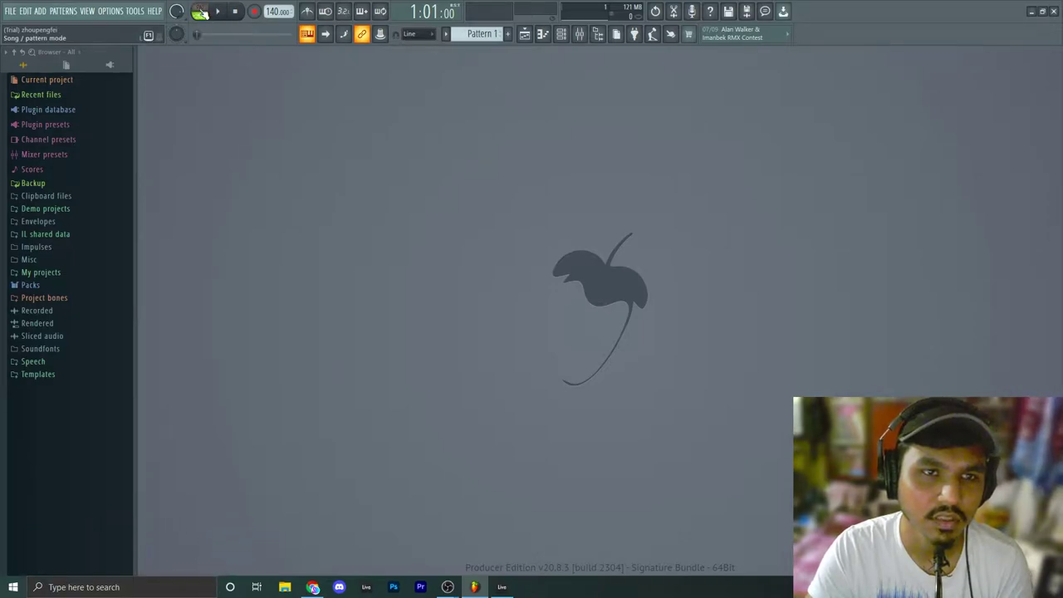
Try song playback and switch the active pattern to Pattern 2 and back to Pattern 1
{"action": "left_click", "coordinate": [218, 12]}
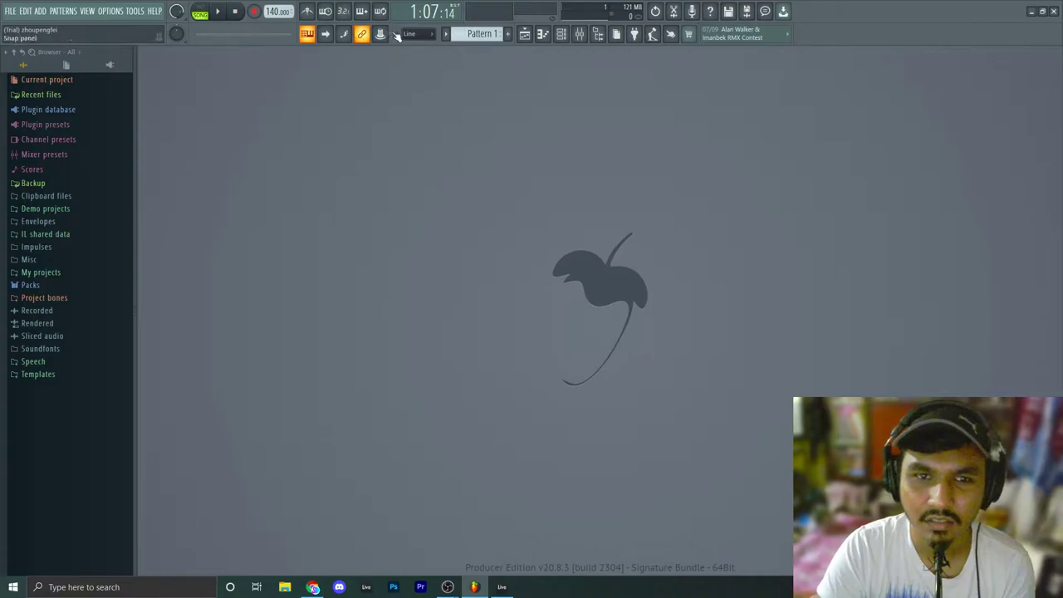
{"action": "left_click_drag", "start_coordinate": [478, 36], "coordinate": [479, 27]}
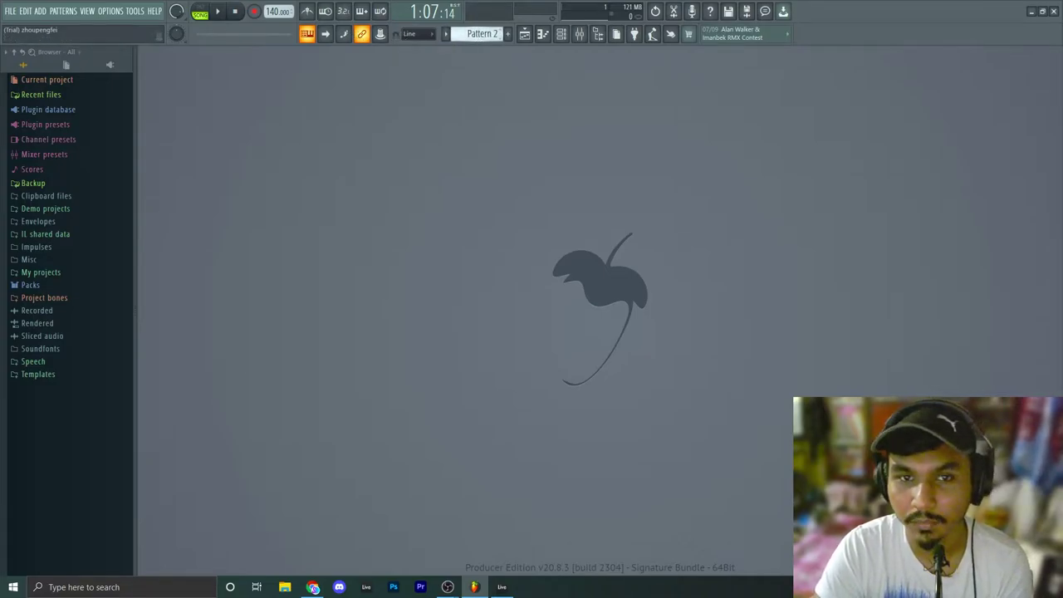
{"action": "scroll", "coordinate": [480, 34], "scroll_direction": "up", "scroll_amount": 1}
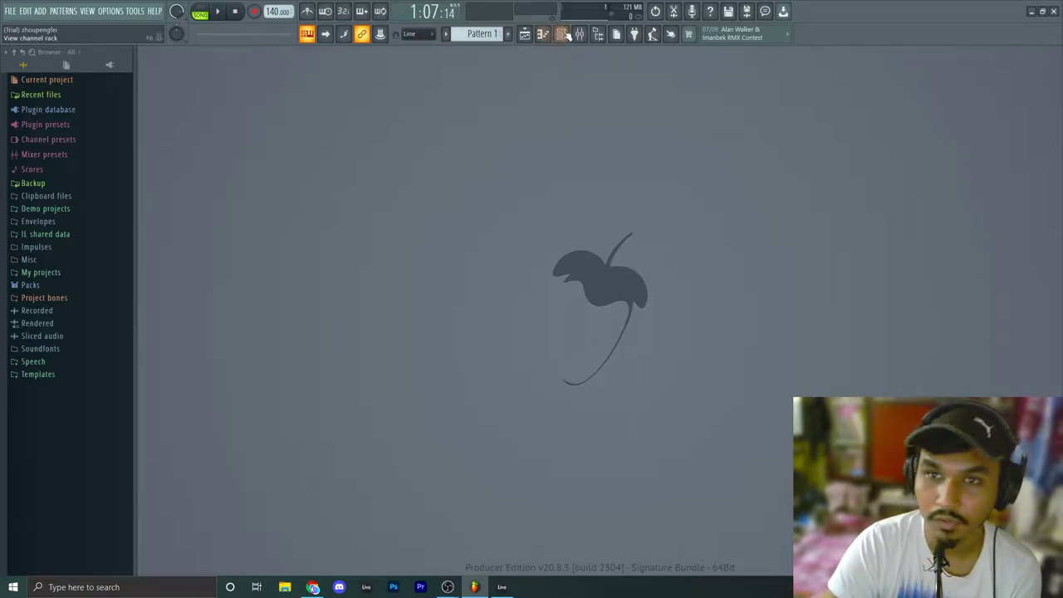
Open the playlist to view its tracks and timeline, and close it again
{"action": "left_click", "coordinate": [525, 37]}
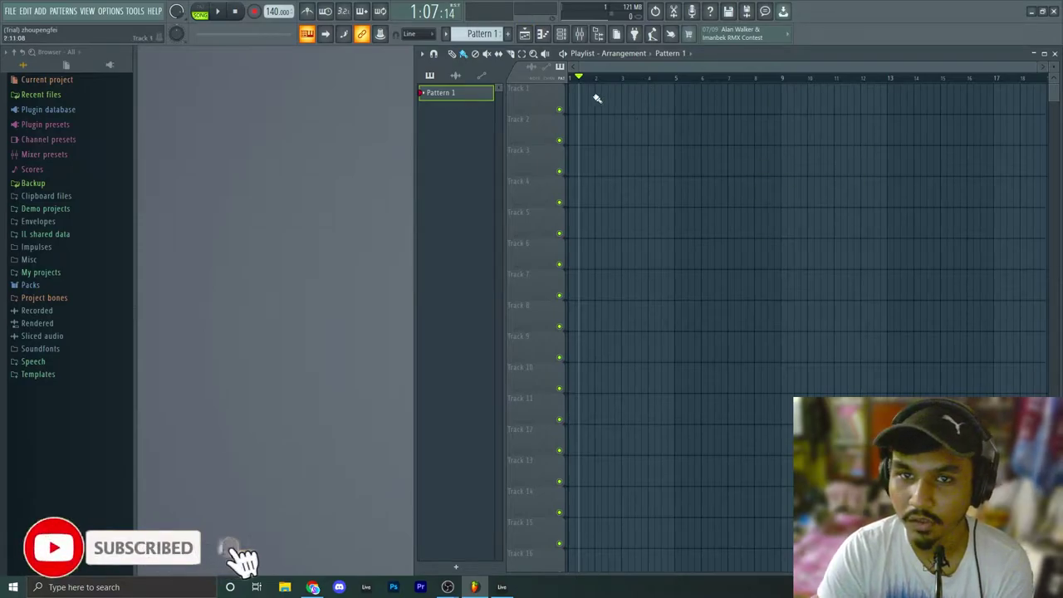
{"action": "left_click", "coordinate": [525, 36]}
{"action": "left_click", "coordinate": [525, 36]}
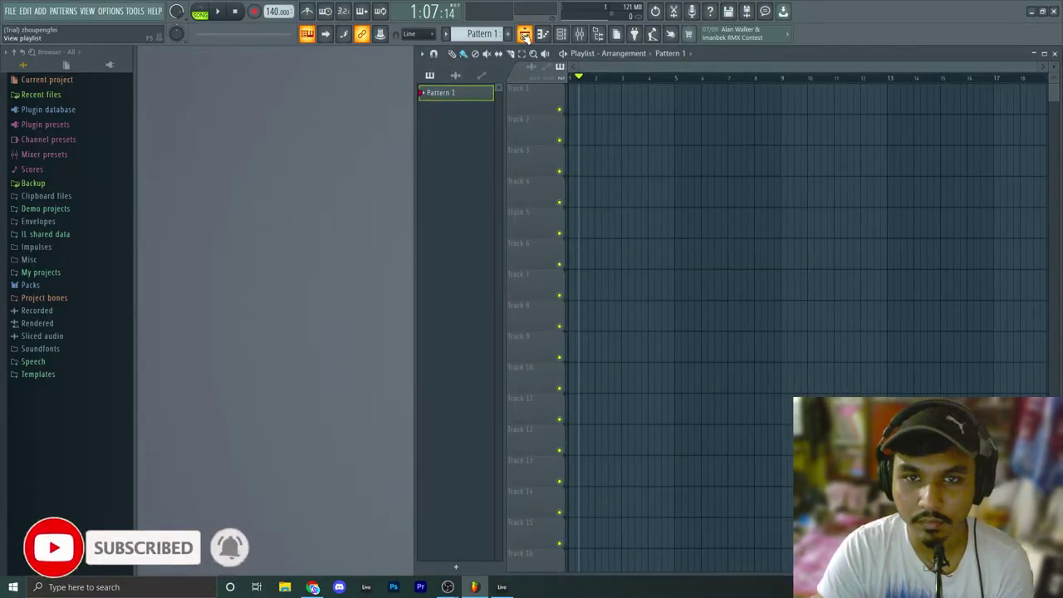
{"action": "left_click", "coordinate": [525, 36]}
Bring up the piano roll to view its note editor, and close it again
{"action": "left_click", "coordinate": [542, 34]}
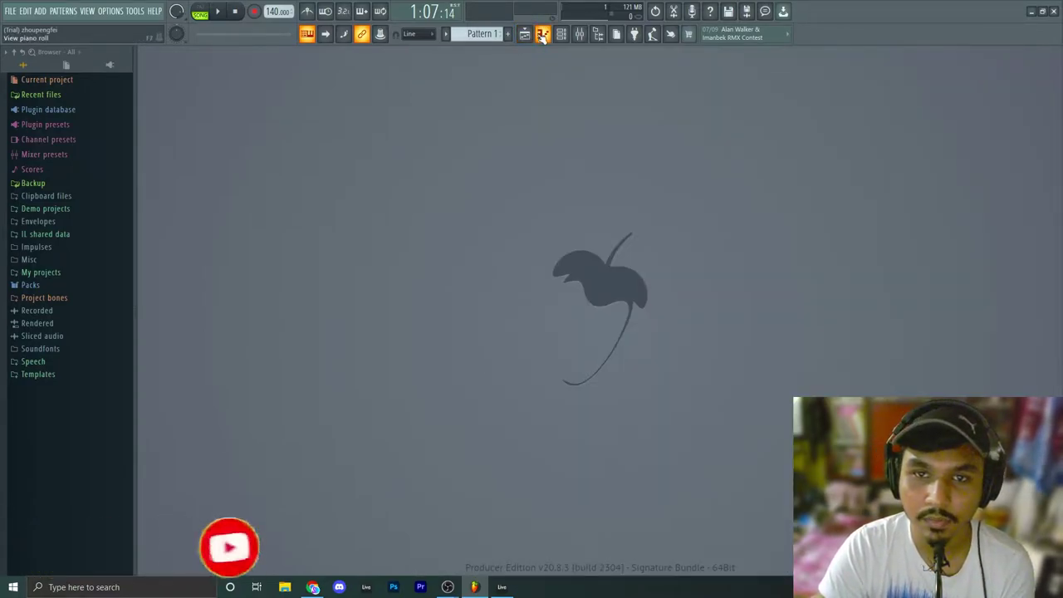
{"action": "left_click_drag", "start_coordinate": [415, 297], "coordinate": [754, 450]}
{"action": "left_click_drag", "start_coordinate": [427, 123], "coordinate": [570, 113]}
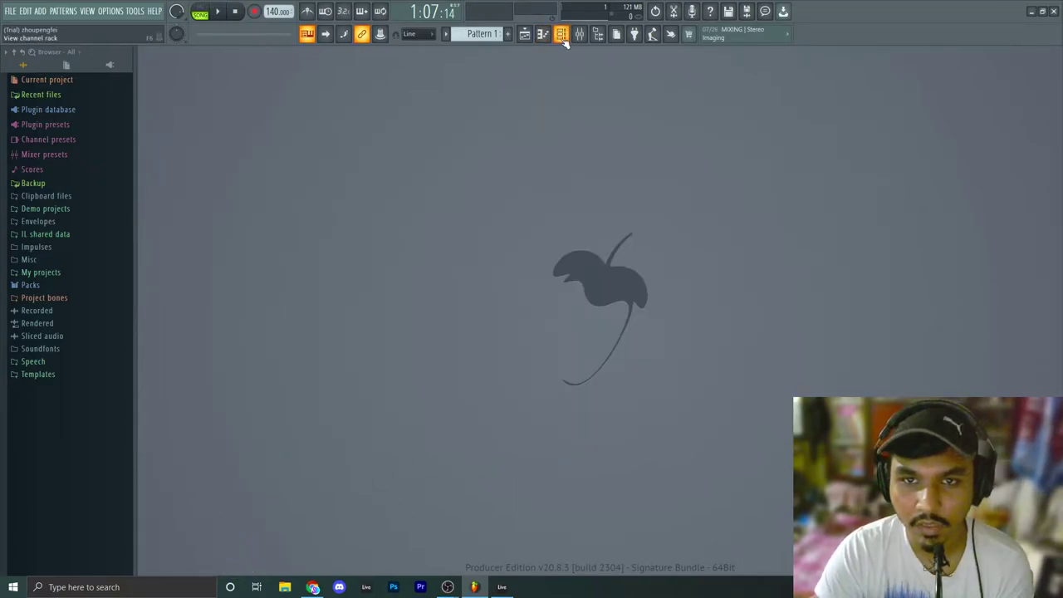
Open the channel rack, widen it and move it toward the middle of the workspace, and view the plugins available for a new channel
{"action": "left_click", "coordinate": [563, 35]}
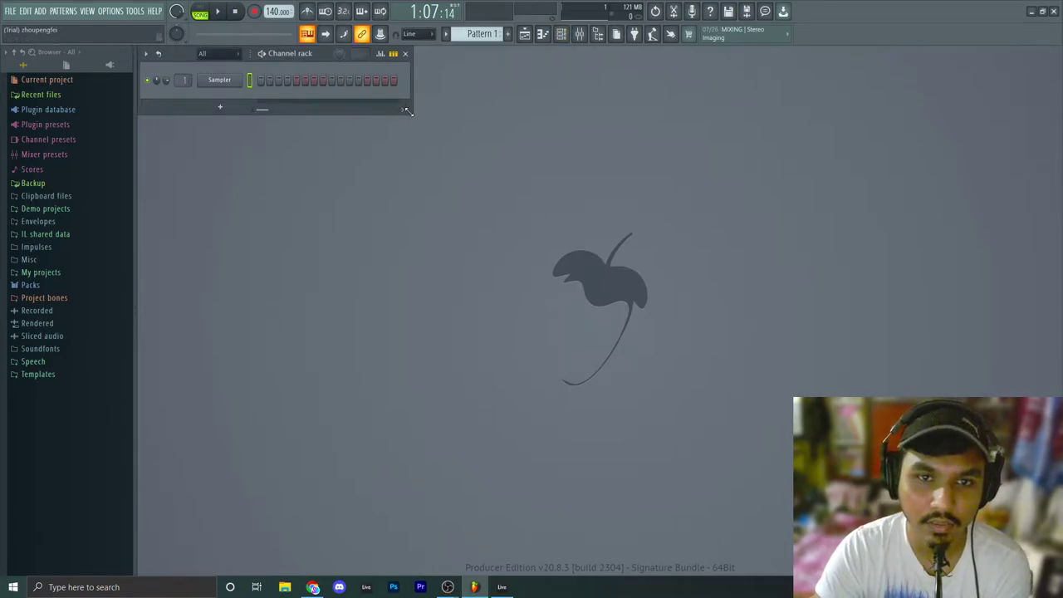
{"action": "left_click_drag", "start_coordinate": [407, 109], "coordinate": [534, 100]}
{"action": "left_click_drag", "start_coordinate": [340, 57], "coordinate": [443, 144]}
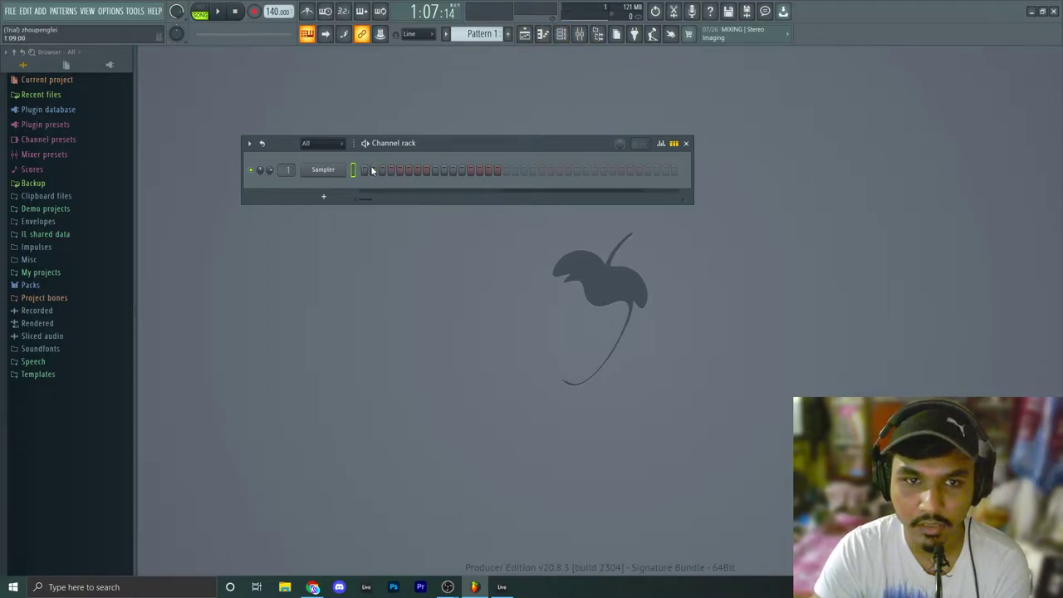
{"action": "left_click", "coordinate": [324, 197]}
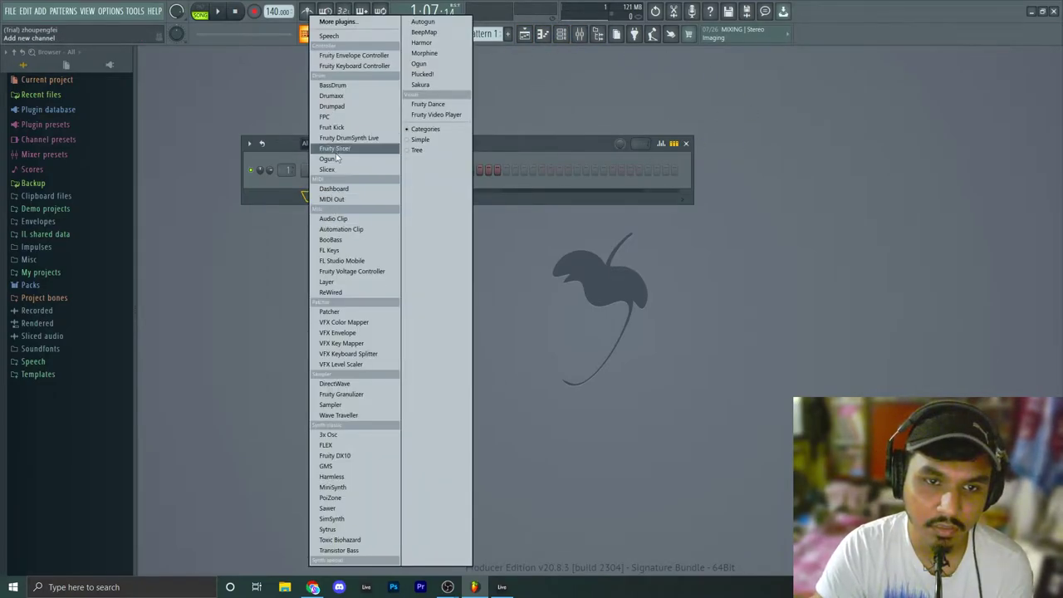
{"action": "left_click", "coordinate": [269, 187]}
Open the mixer, maximize it to view the insert tracks and effect slots, and close it
{"action": "key", "text": "F9"}
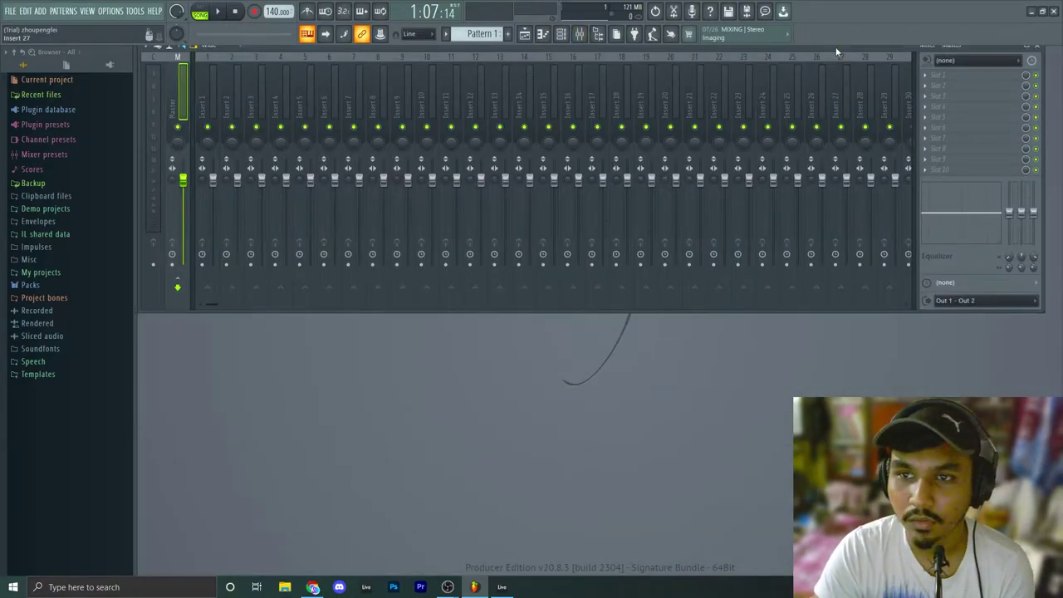
{"action": "left_click_drag", "start_coordinate": [837, 49], "coordinate": [802, 135]}
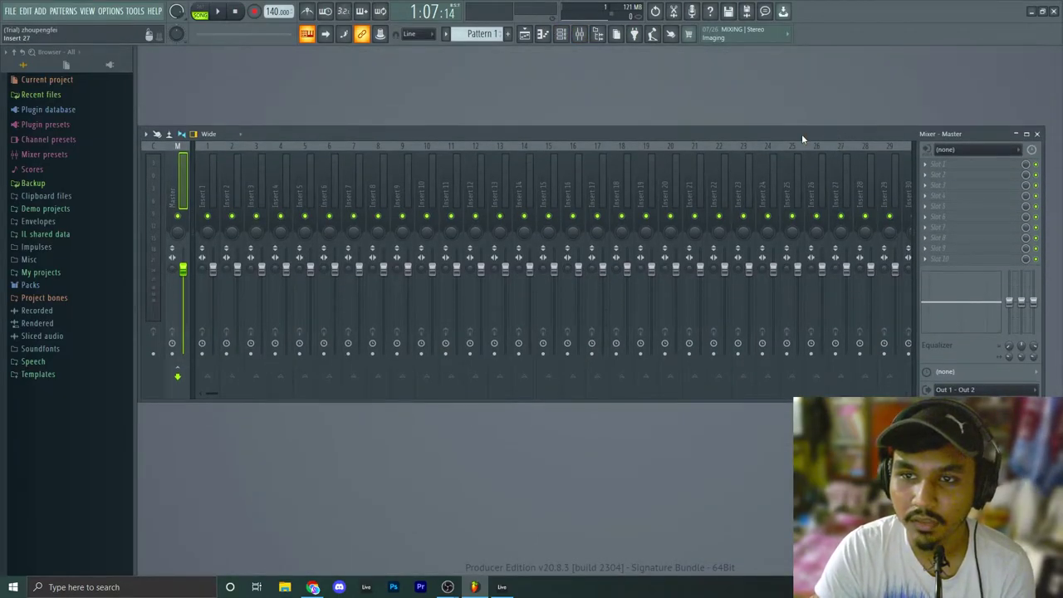
{"action": "double_click", "coordinate": [801, 136]}
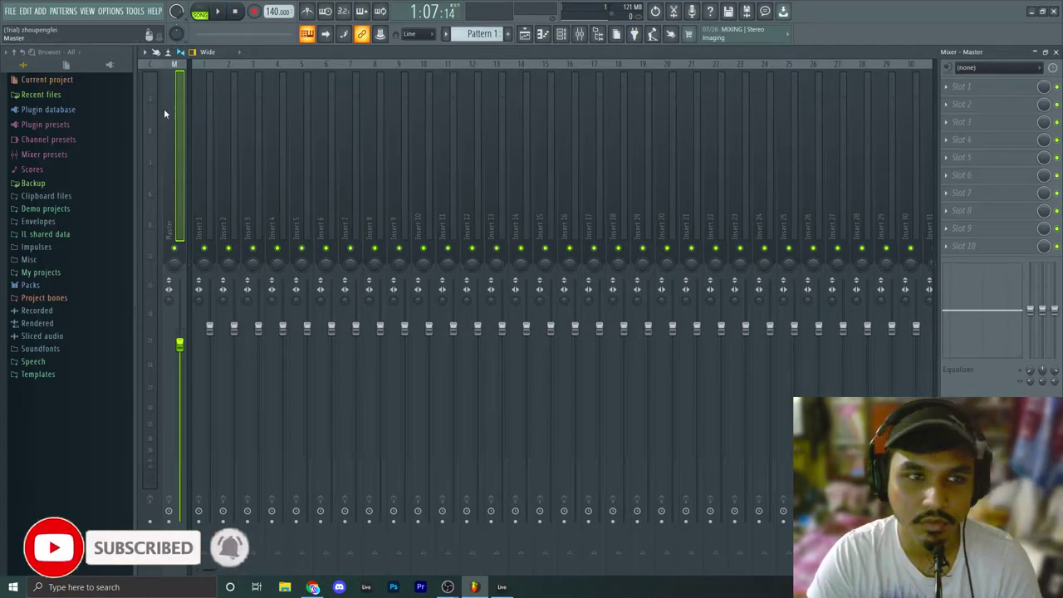
{"action": "key", "text": "F9"}
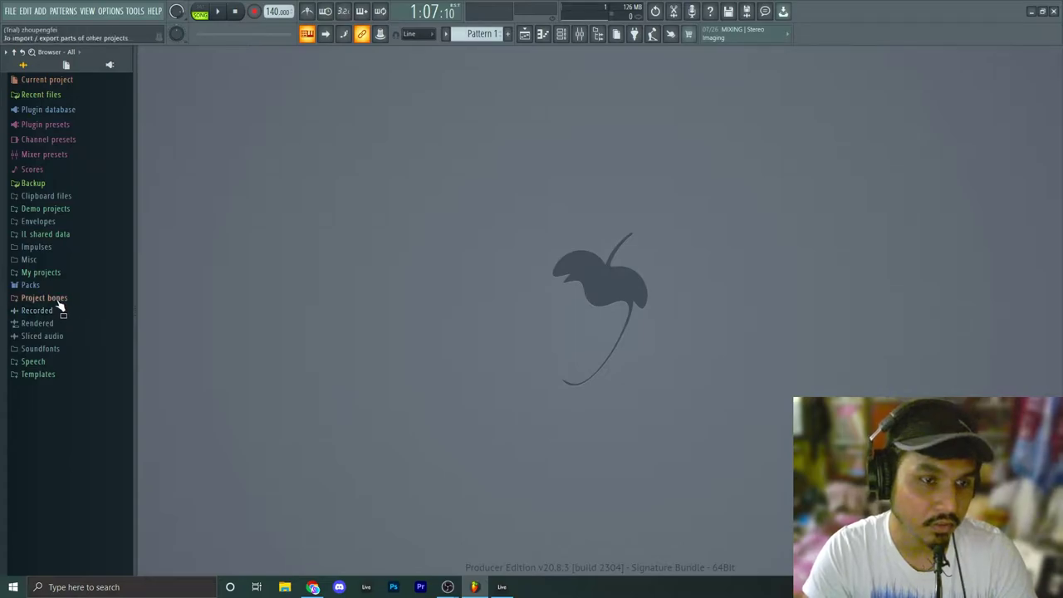
Expand the plugin presets in the browser and check the Effects folder
{"action": "left_click", "coordinate": [46, 125]}
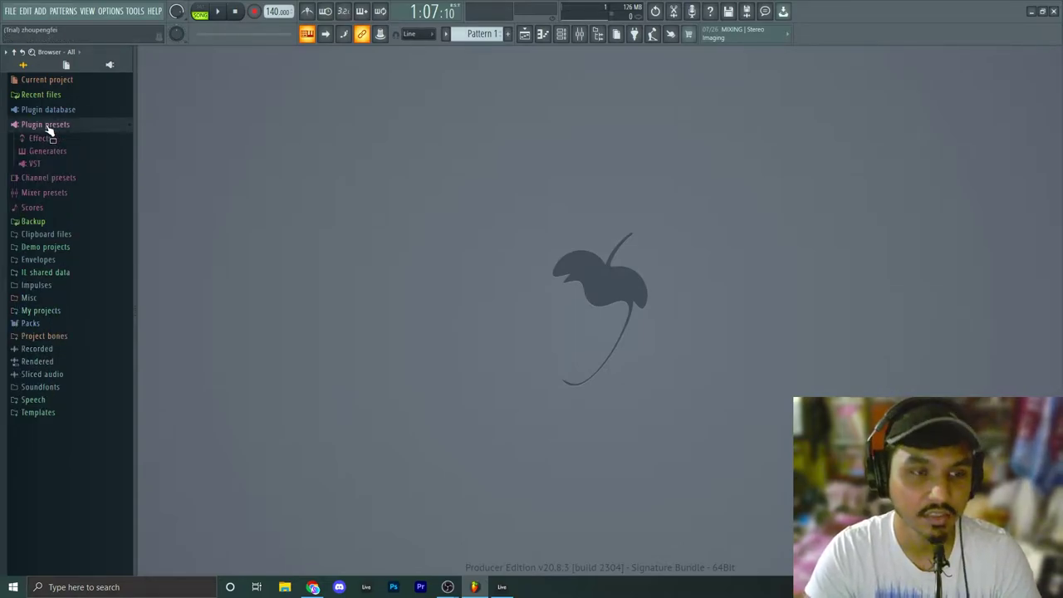
{"action": "left_click", "coordinate": [48, 138]}
{"action": "left_click", "coordinate": [47, 138]}
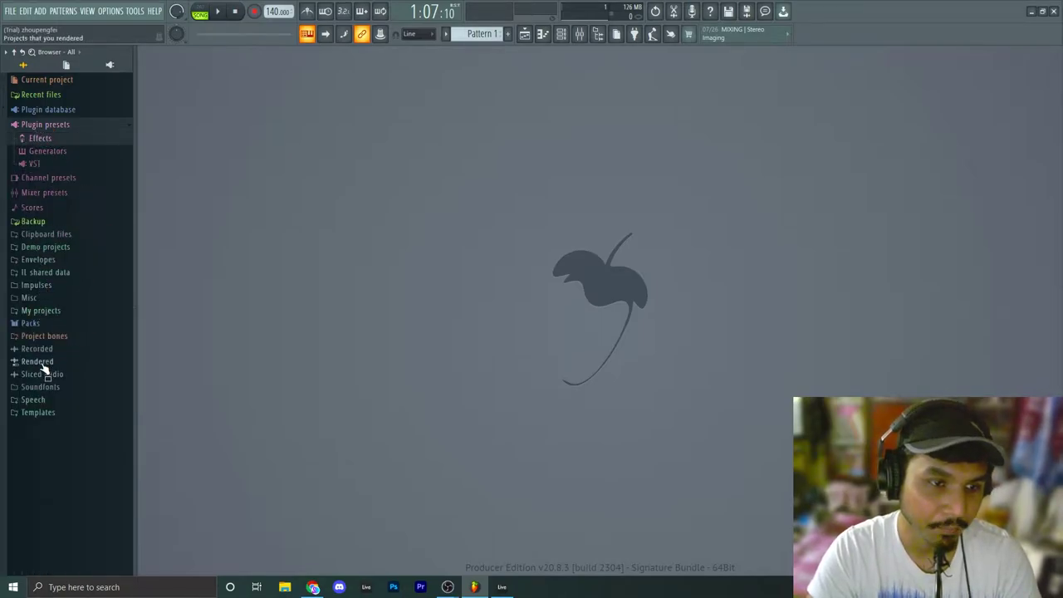
Open the Cymbals folder inside the Drums pack and audition the 909 Ride sample
{"action": "left_click", "coordinate": [36, 323]}
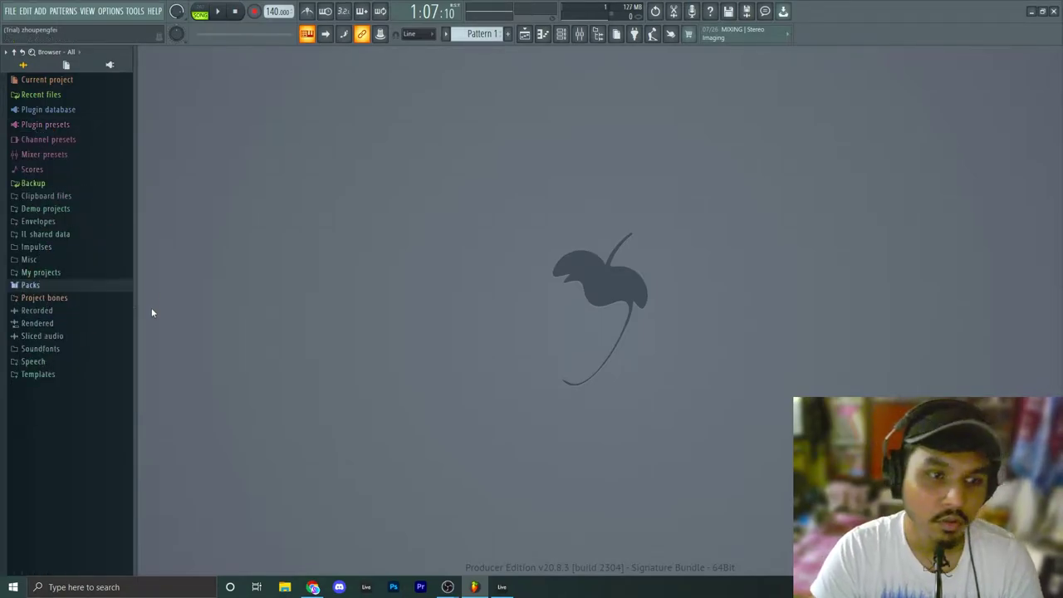
{"action": "left_click", "coordinate": [25, 286]}
{"action": "left_click", "coordinate": [56, 369]}
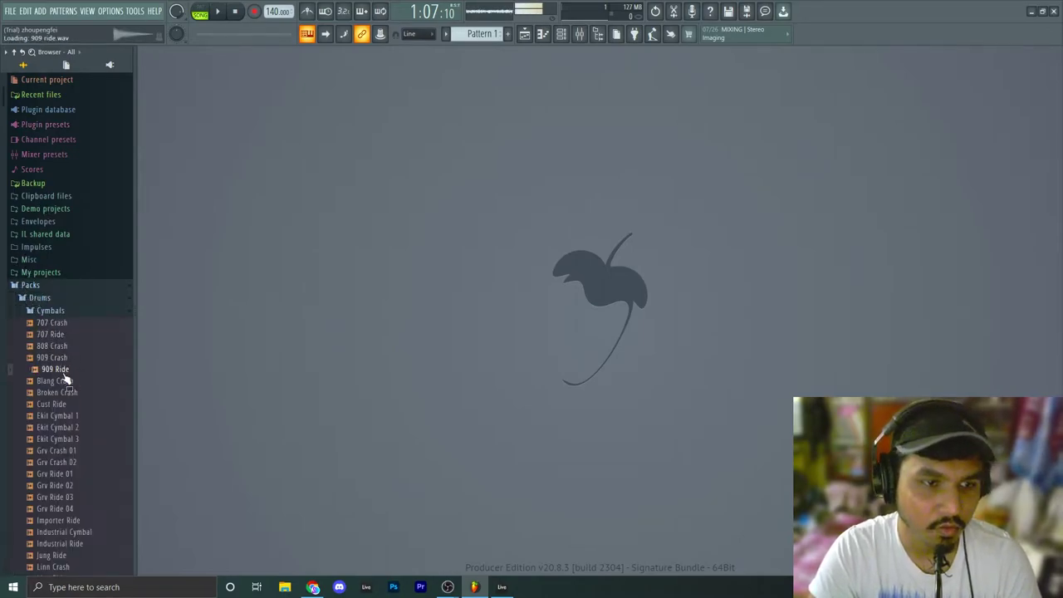
Collapse the Cymbals folder and audition samples from the Hats and Kicks folders, including Ekit Kick
{"action": "left_click", "coordinate": [44, 311]}
{"action": "left_click", "coordinate": [43, 336]}
{"action": "left_click", "coordinate": [63, 384]}
{"action": "left_click", "coordinate": [57, 407]}
{"action": "left_click", "coordinate": [56, 430]}
{"action": "left_click", "coordinate": [60, 361]}
{"action": "left_click", "coordinate": [60, 396]}
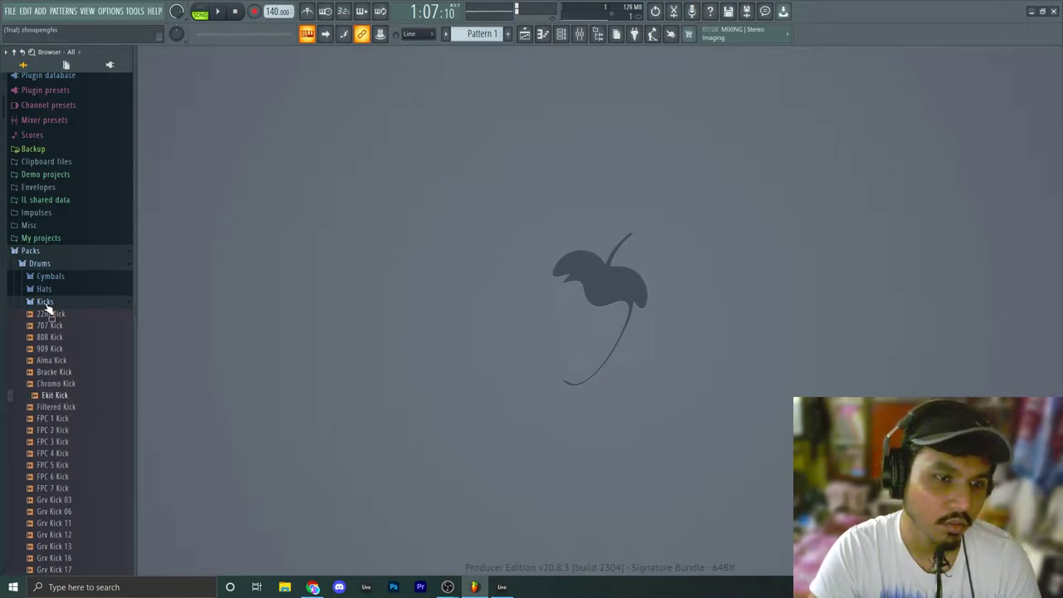
Collapse the Kicks folder and audition the loops DL Buried, DL Clubbed and DL Hop Box from the Loops pack
{"action": "left_click", "coordinate": [47, 304]}
{"action": "left_click", "coordinate": [38, 440]}
{"action": "left_click", "coordinate": [50, 397]}
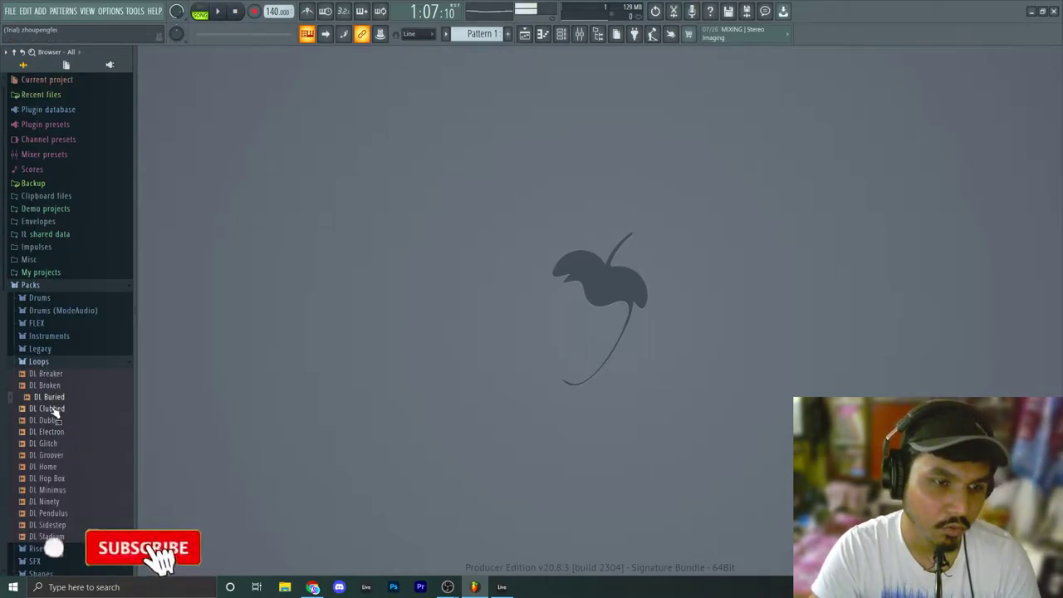
{"action": "left_click", "coordinate": [51, 409]}
{"action": "left_click", "coordinate": [48, 479]}
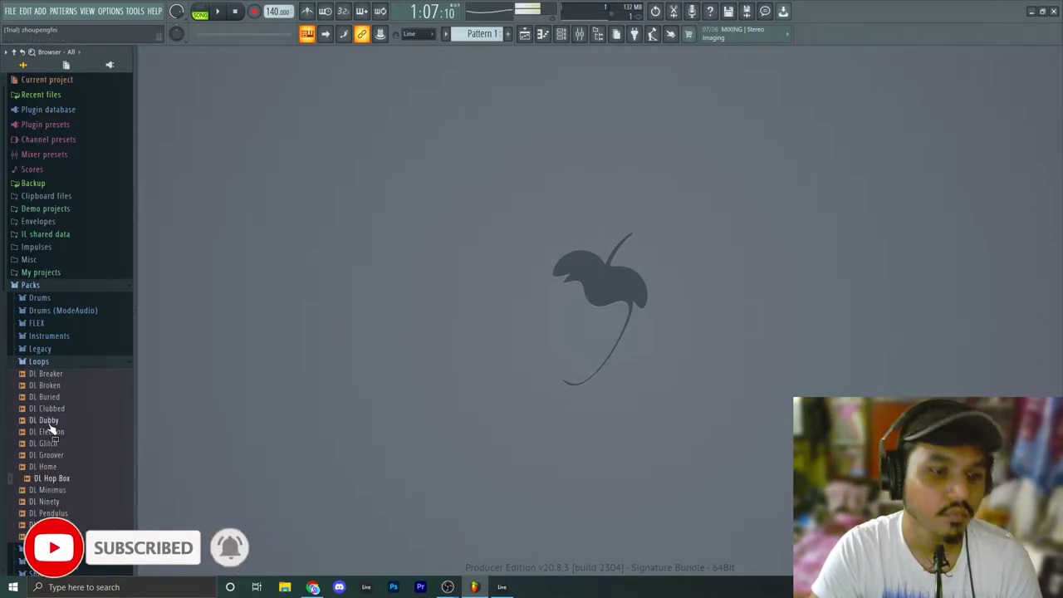
{"action": "left_click", "coordinate": [39, 298]}
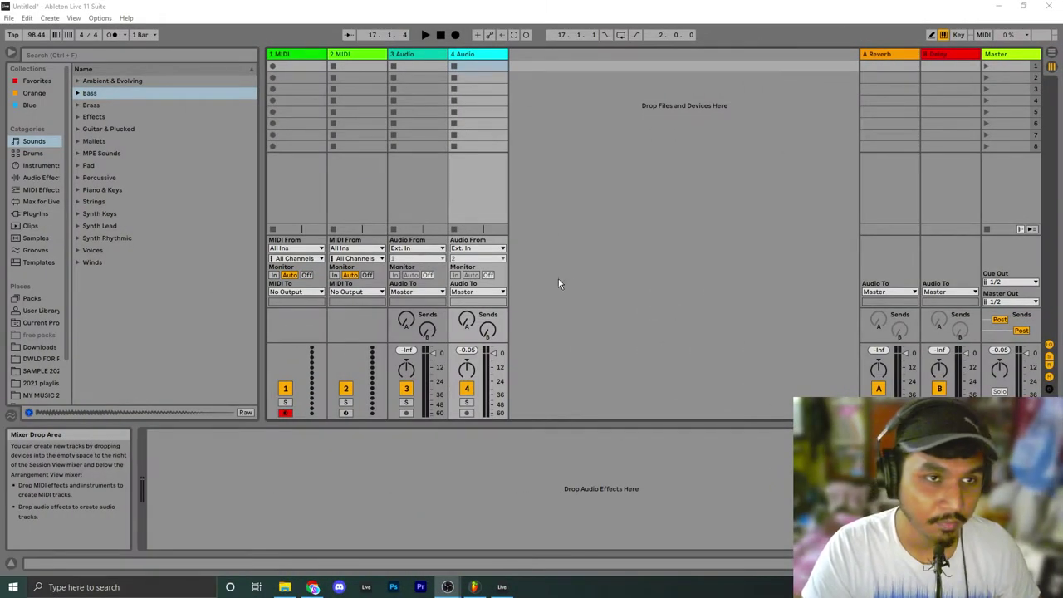
Set the Live set's tempo to 120.00 BPM and look over the file commands
{"action": "double_click", "coordinate": [36, 38]}
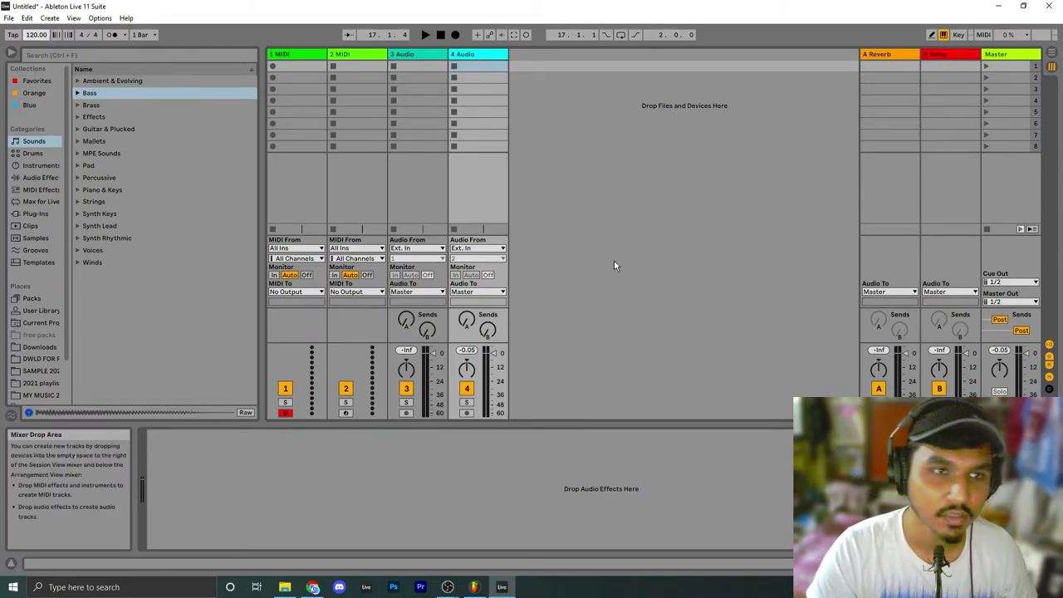
{"action": "left_click", "coordinate": [8, 18]}
{"action": "left_click", "coordinate": [220, 7]}
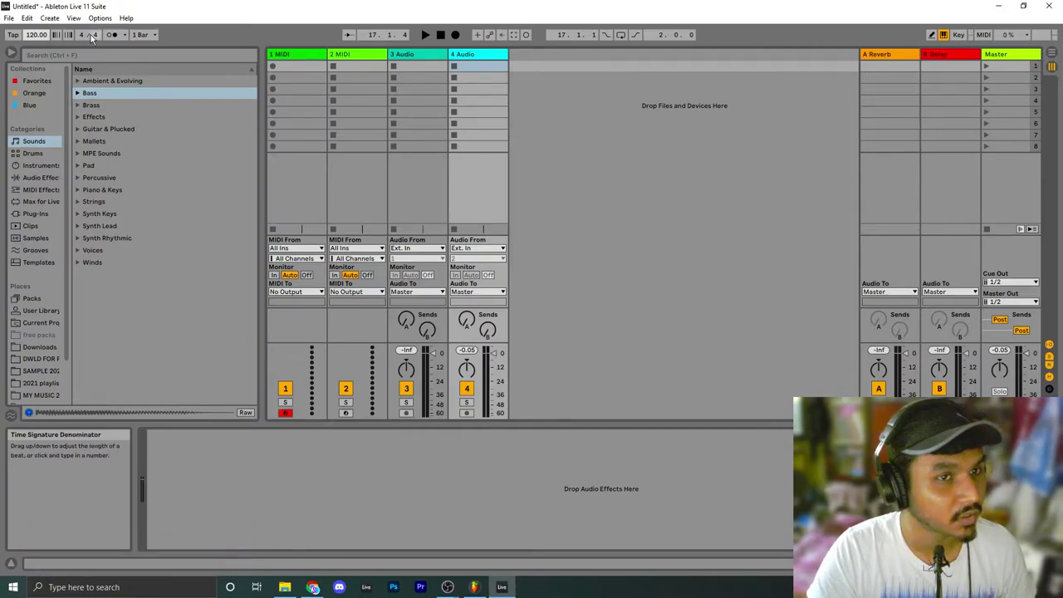
View the global quantization choices and close the list without picking a different value
{"action": "left_click", "coordinate": [156, 35]}
{"action": "left_click", "coordinate": [159, 34]}
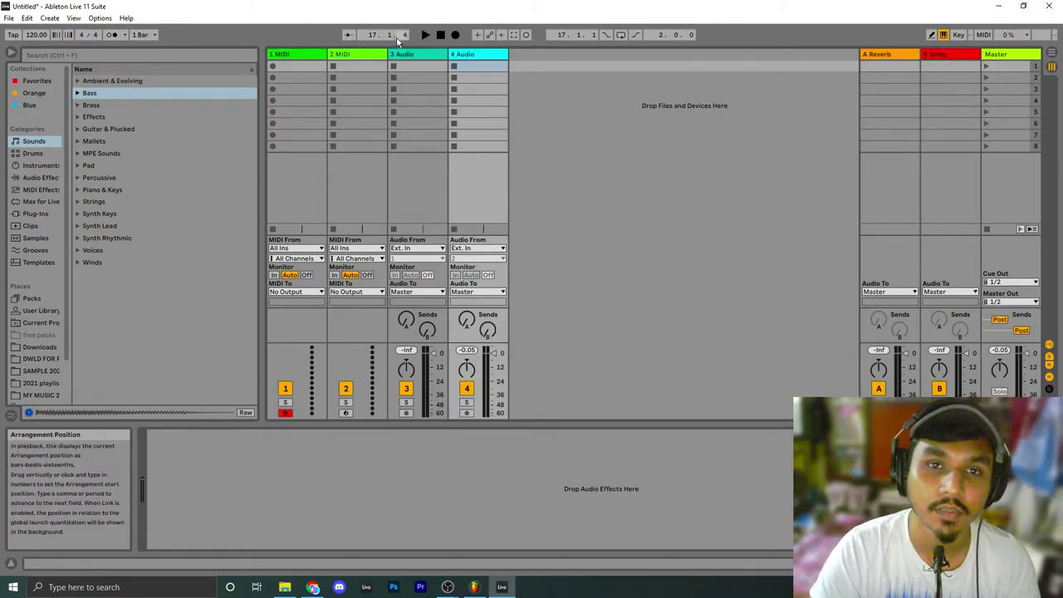
{"action": "left_click", "coordinate": [343, 34]}
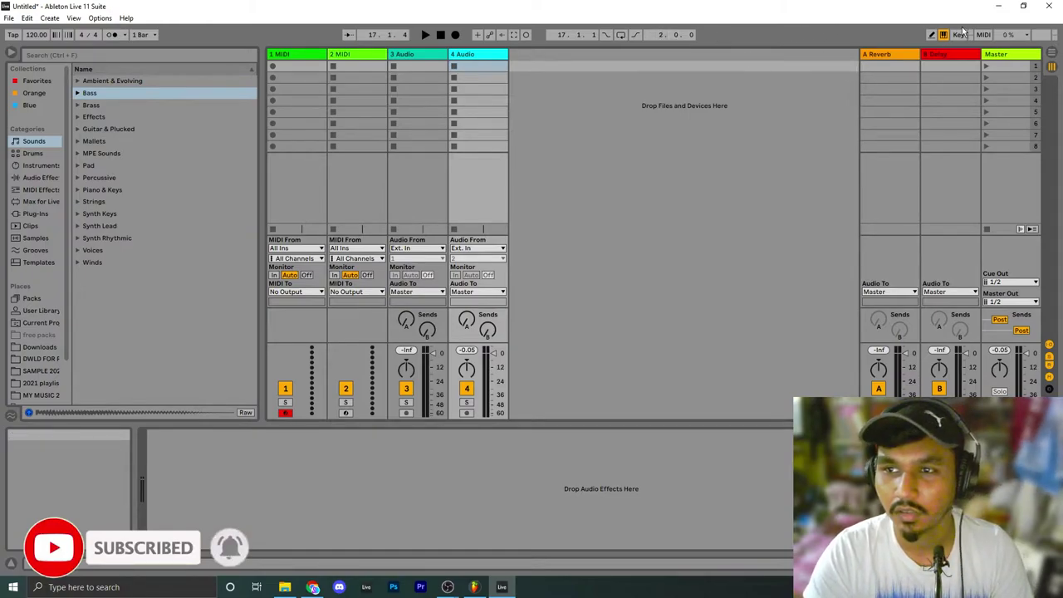
View the CPU load meter's options, and toggle MIDI mapping mode on and off
{"action": "left_click", "coordinate": [1011, 35]}
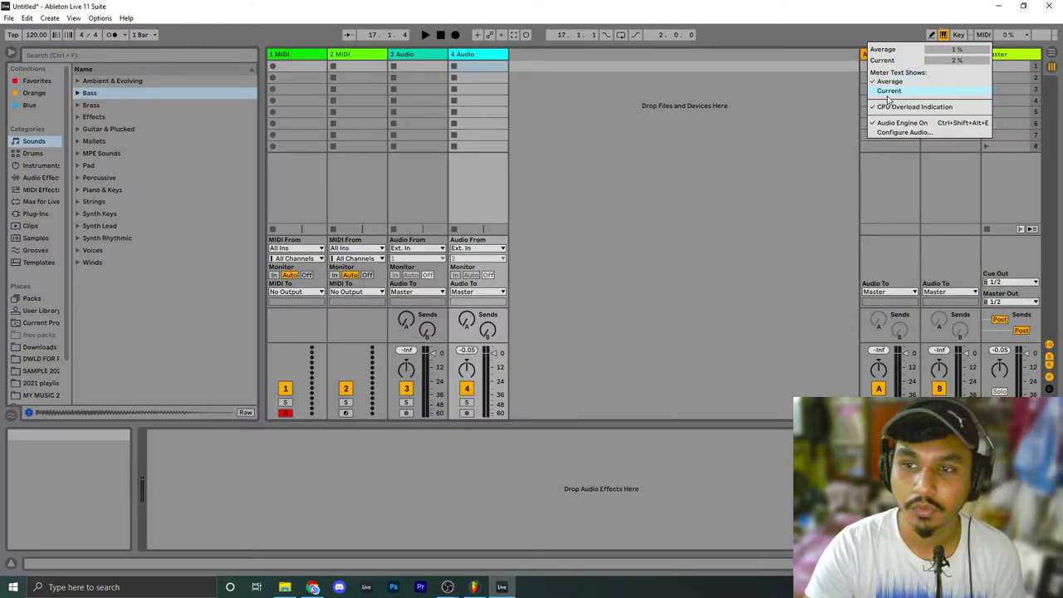
{"action": "left_click", "coordinate": [1006, 37]}
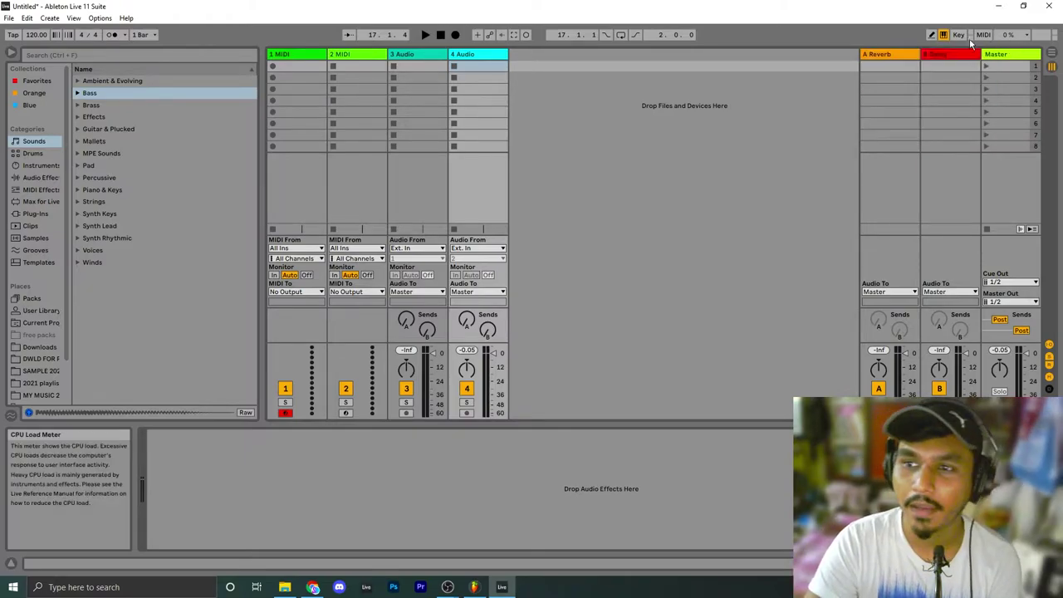
{"action": "left_click", "coordinate": [984, 36]}
{"action": "left_click", "coordinate": [983, 36]}
{"action": "left_click", "coordinate": [984, 35]}
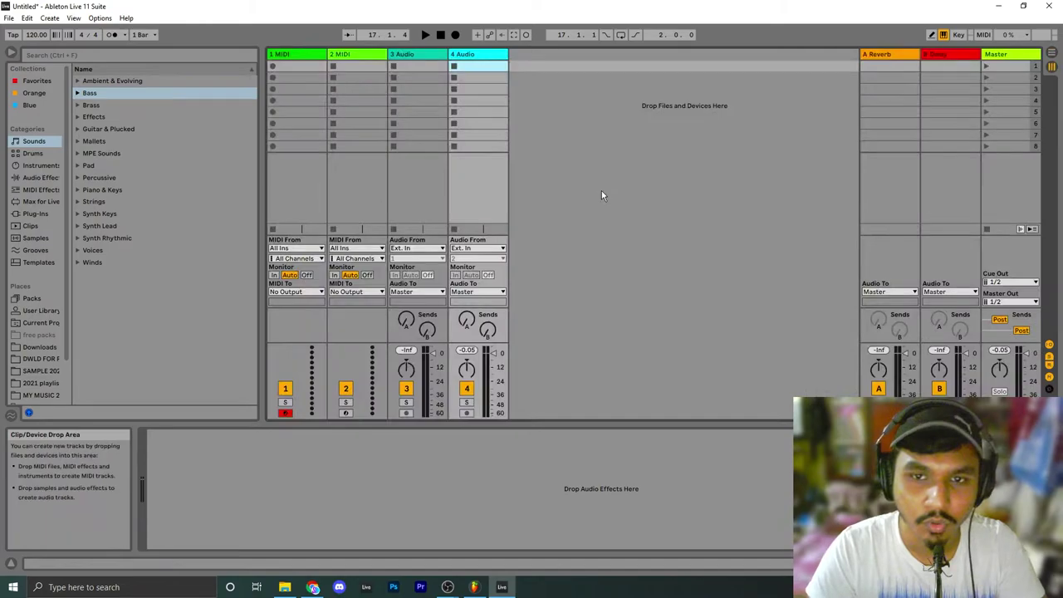
Switch back and forth between the Session and Arrangement views, ending in the Arrangement view
{"action": "key", "text": "Tab"}
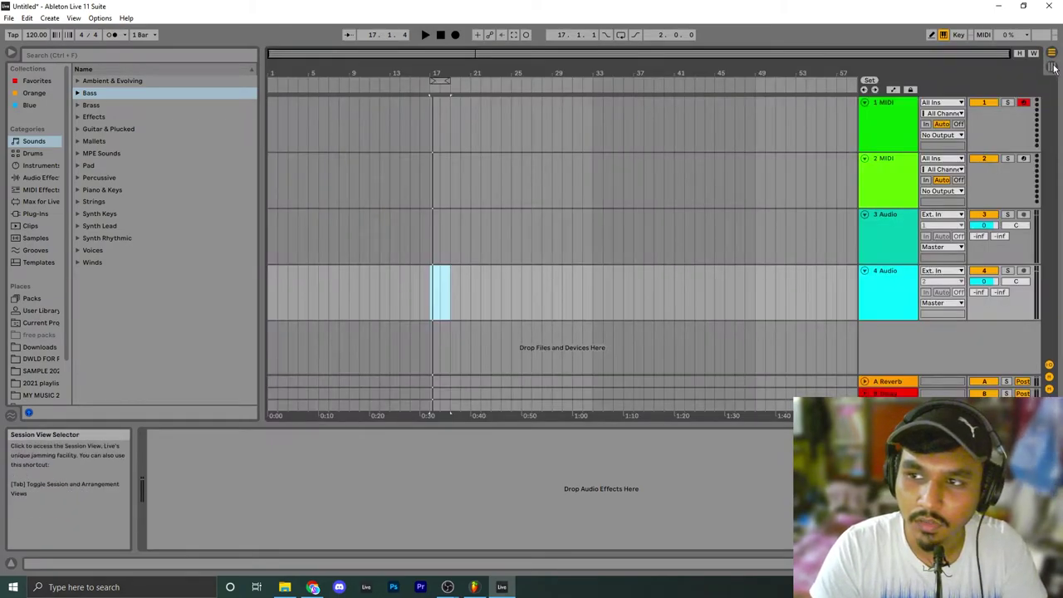
{"action": "left_click", "coordinate": [1054, 68]}
{"action": "left_click", "coordinate": [1052, 54]}
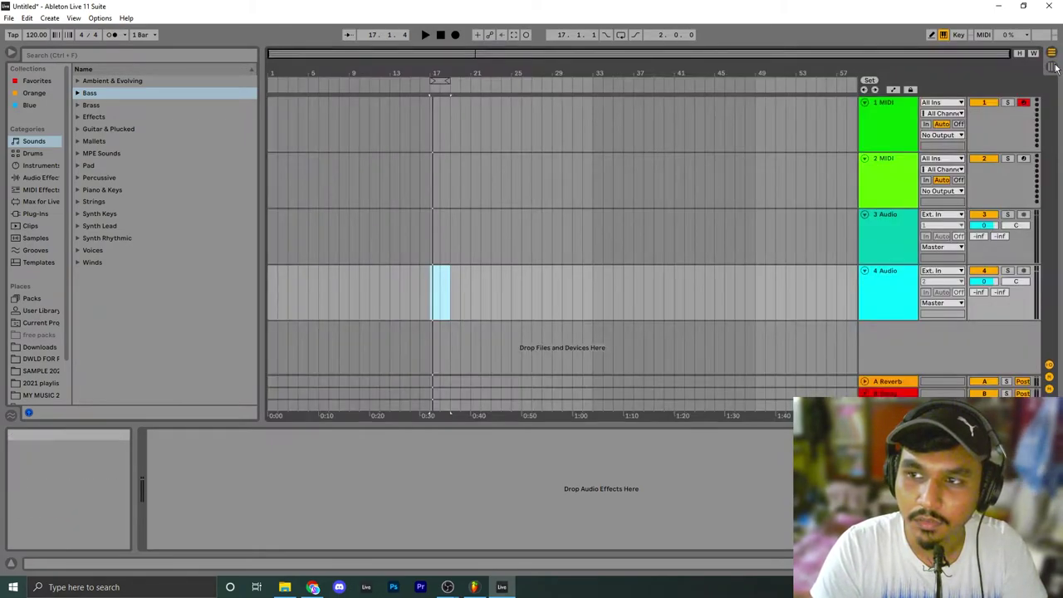
{"action": "left_click", "coordinate": [1053, 67]}
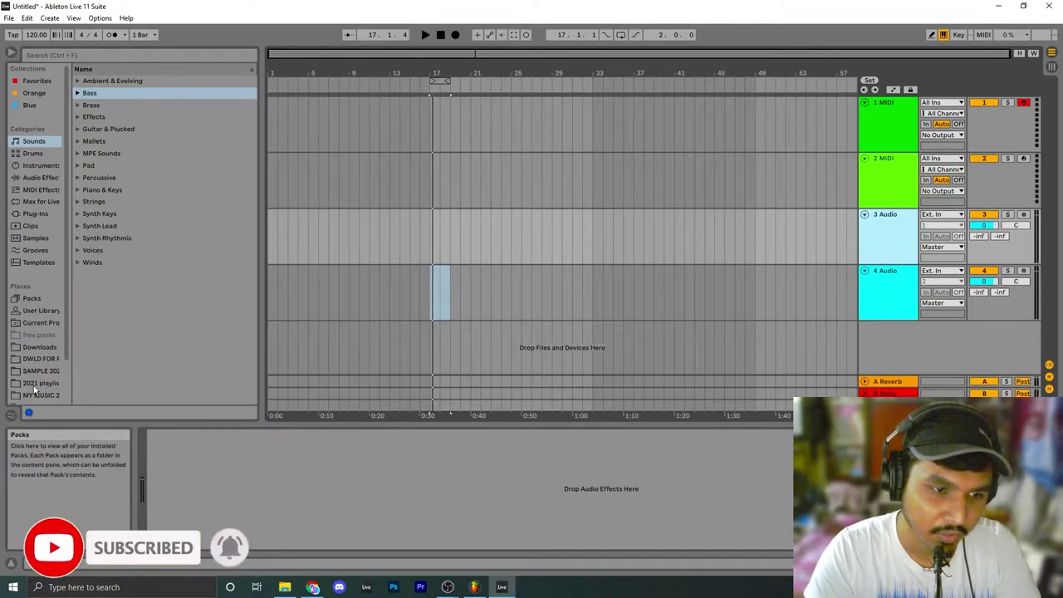
Toggle the Info View off and on, and leave it hidden
{"action": "left_click", "coordinate": [10, 565]}
{"action": "left_click", "coordinate": [10, 565]}
{"action": "left_click", "coordinate": [10, 564]}
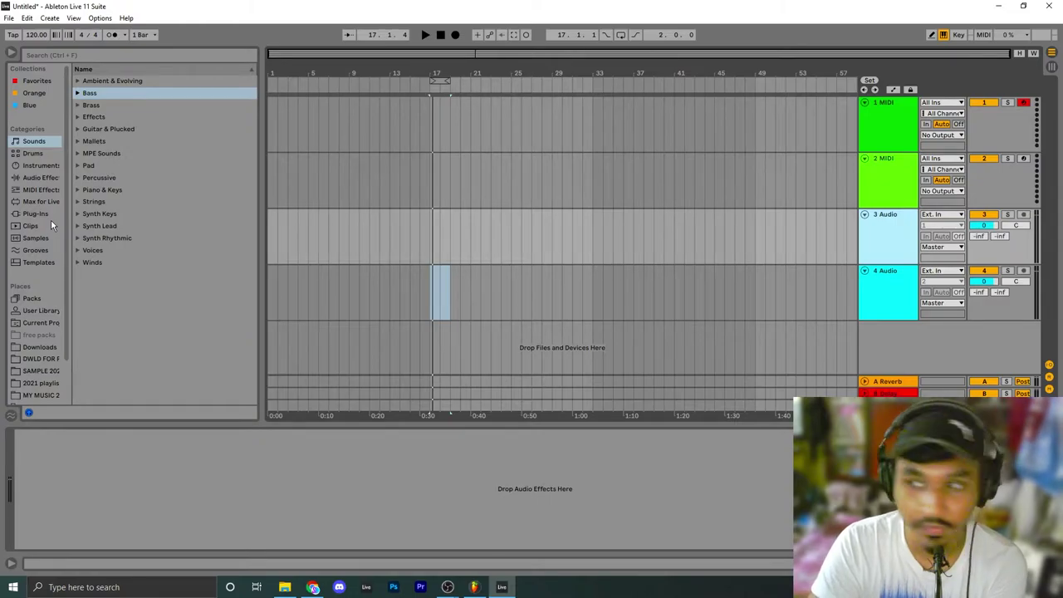
Expand the Bass and Brass categories of the Sounds library and browse through their presets
{"action": "left_click", "coordinate": [78, 93]}
{"action": "left_click", "coordinate": [77, 94]}
{"action": "key", "text": "Right"}
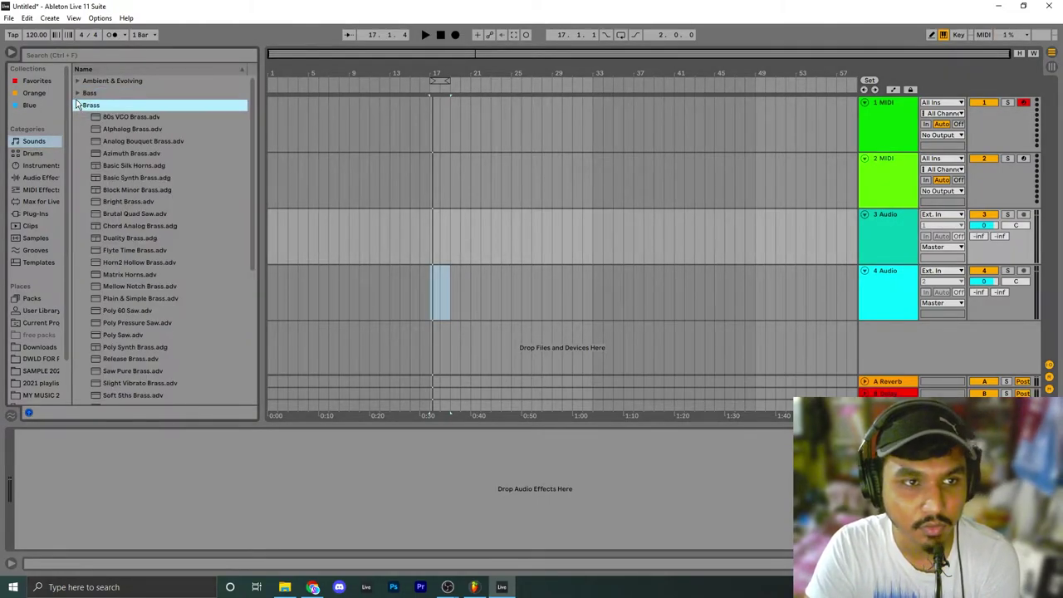
{"action": "scroll", "coordinate": [106, 266], "scroll_direction": "down", "scroll_amount": 2}
{"action": "scroll", "coordinate": [105, 249], "scroll_direction": "up", "scroll_amount": 2}
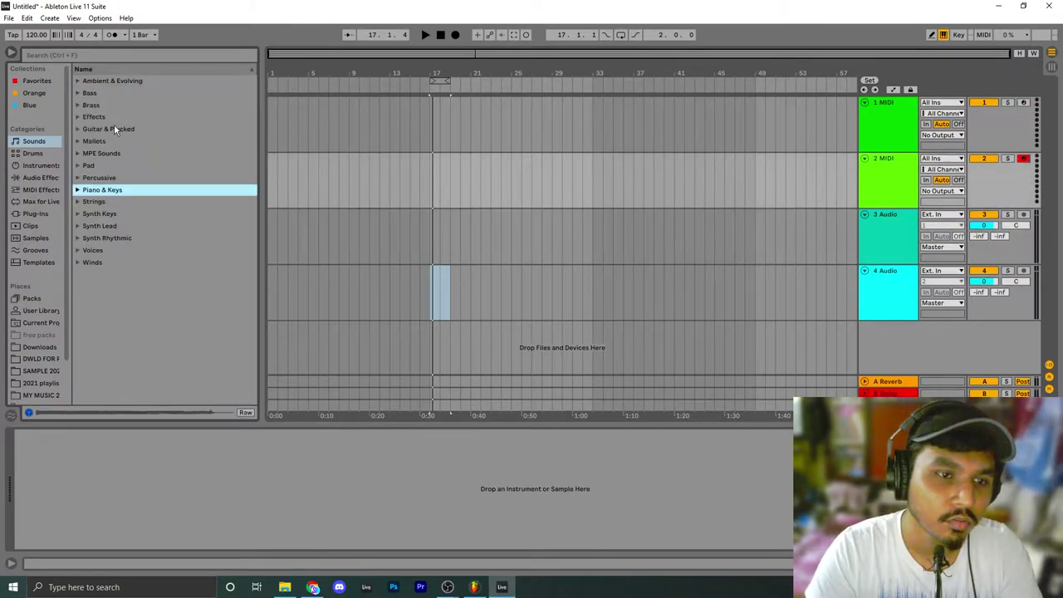
Load the Crushed Ice Kit from the Drums category onto the second MIDI track and audition its kick and clap pads
{"action": "left_click", "coordinate": [35, 154]}
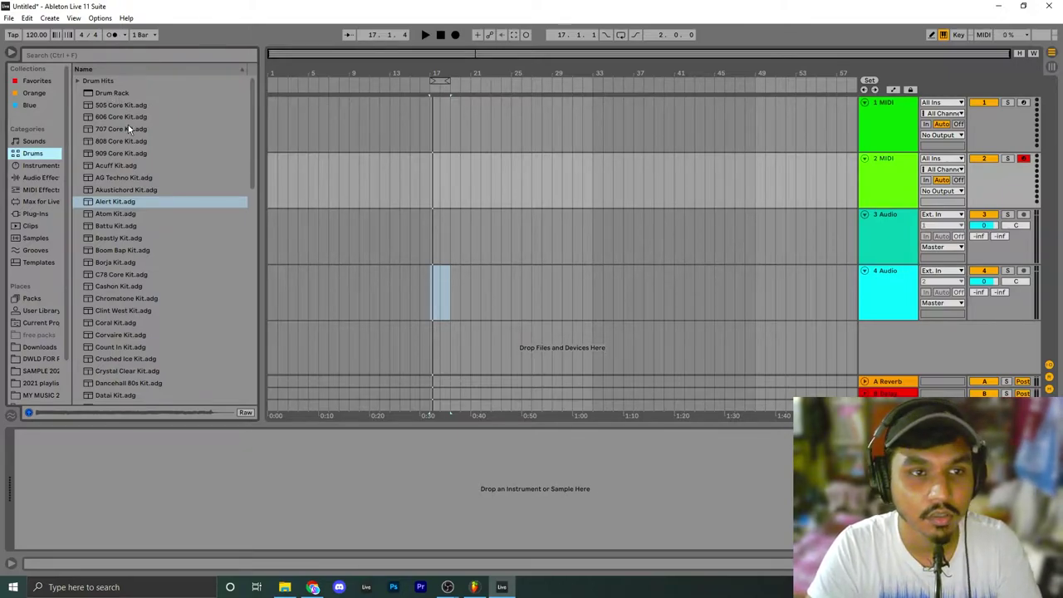
{"action": "scroll", "coordinate": [106, 267], "scroll_direction": "down", "scroll_amount": 3}
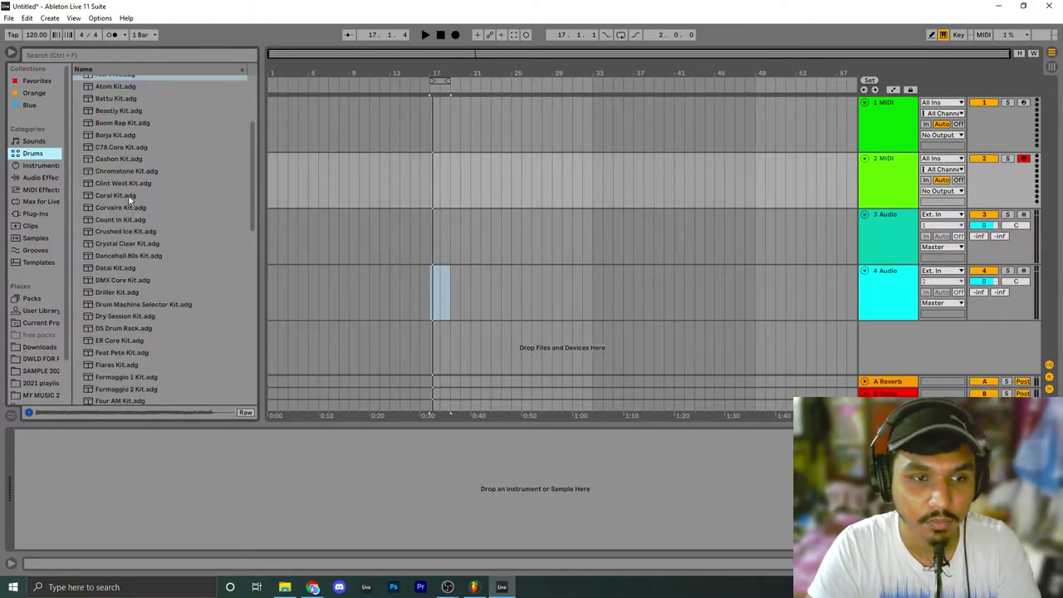
{"action": "left_click", "coordinate": [119, 231]}
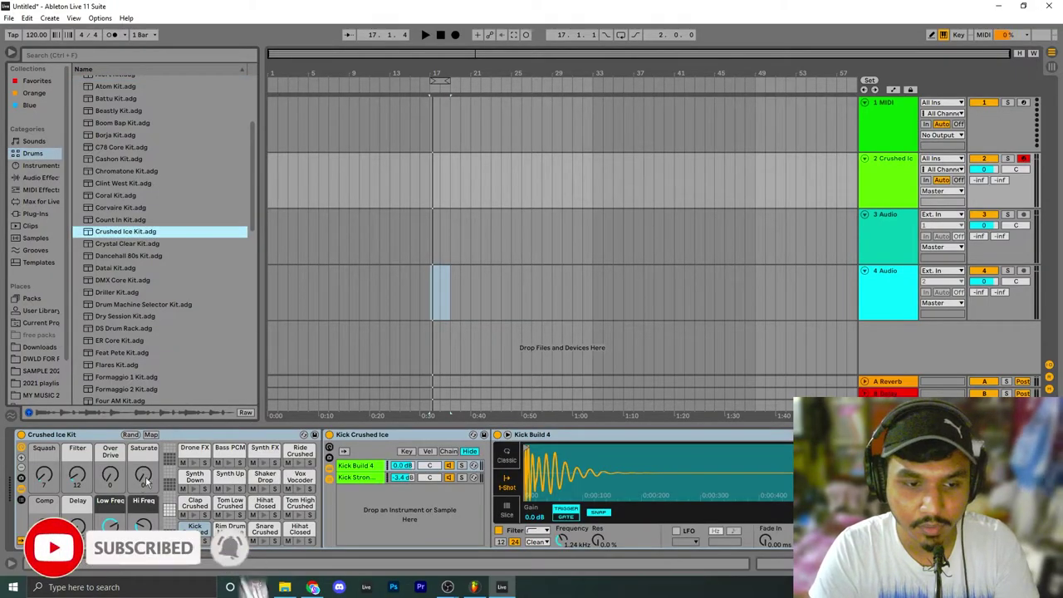
{"action": "left_click", "coordinate": [194, 516]}
{"action": "left_click", "coordinate": [194, 541]}
{"action": "left_click", "coordinate": [194, 515]}
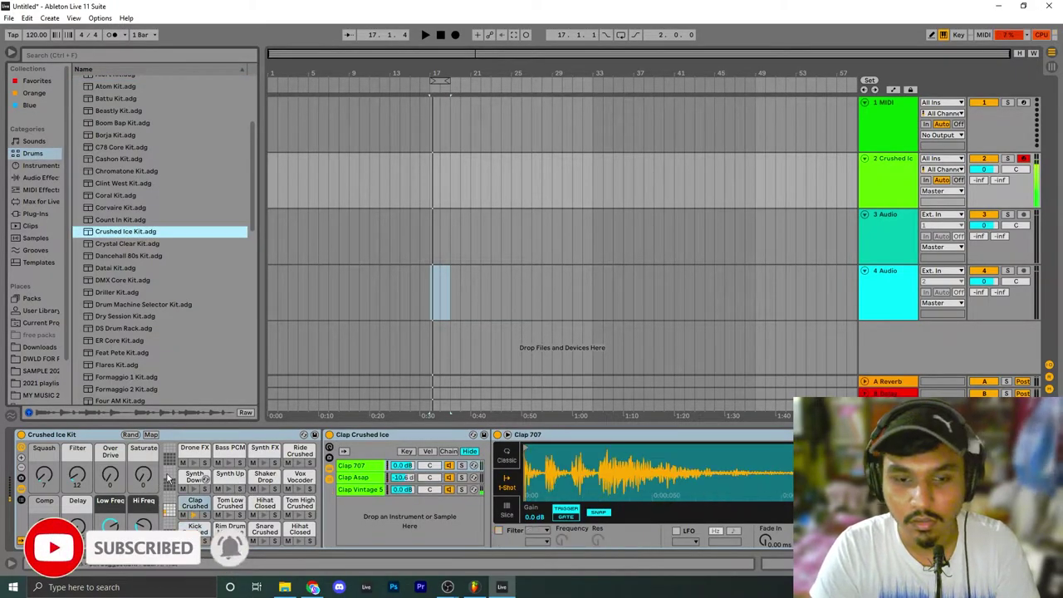
Delete the Crushed Ice Kit from its track, and briefly expand the Drum Hits folder in the Drums category
{"action": "left_click", "coordinate": [80, 436]}
{"action": "key", "text": "Delete"}
{"action": "scroll", "coordinate": [124, 150], "scroll_direction": "up", "scroll_amount": 5}
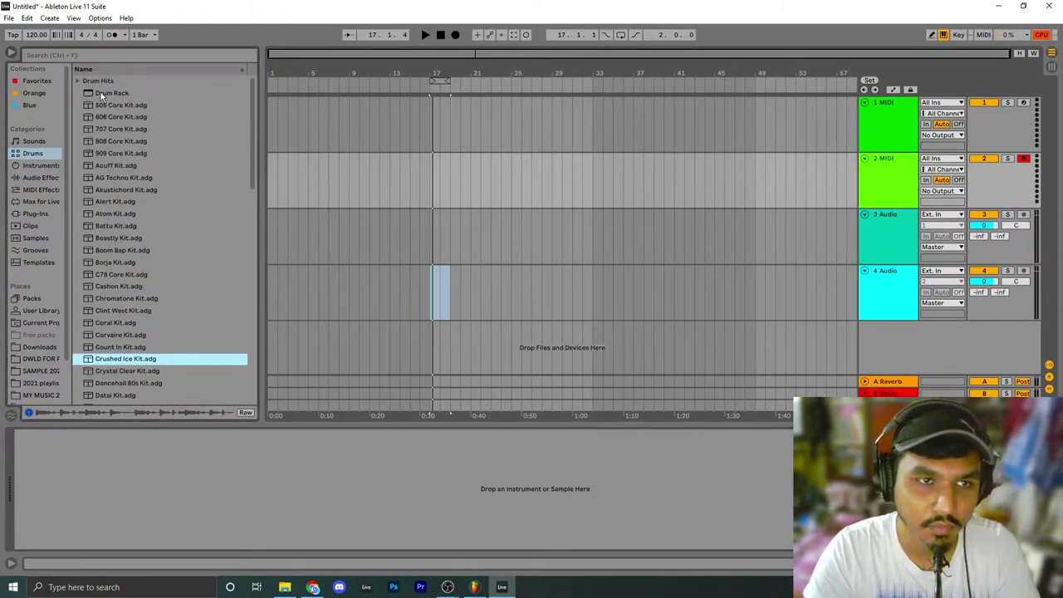
{"action": "left_click", "coordinate": [77, 80]}
{"action": "left_click", "coordinate": [78, 82]}
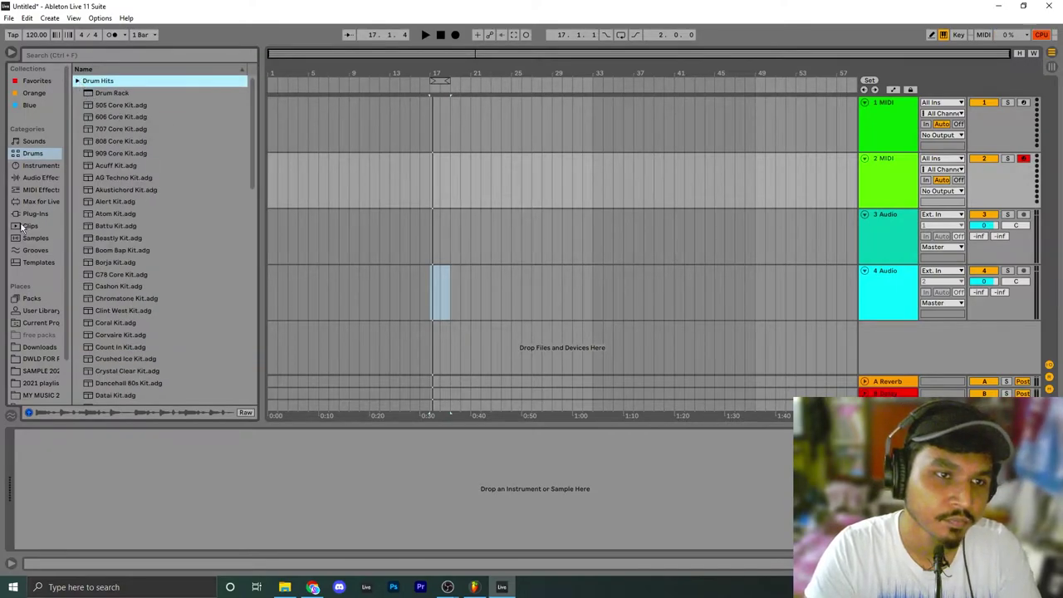
Browse the Instruments category, expanding and collapsing Electric to view its Piano & Keys presets
{"action": "left_click", "coordinate": [37, 166]}
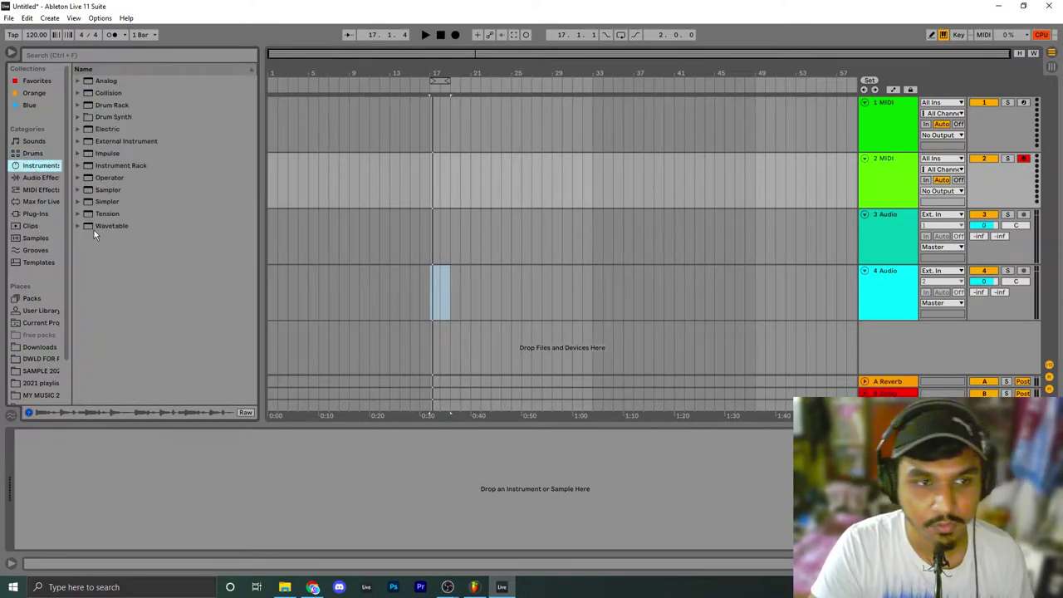
{"action": "left_click", "coordinate": [82, 204]}
{"action": "left_click", "coordinate": [81, 205]}
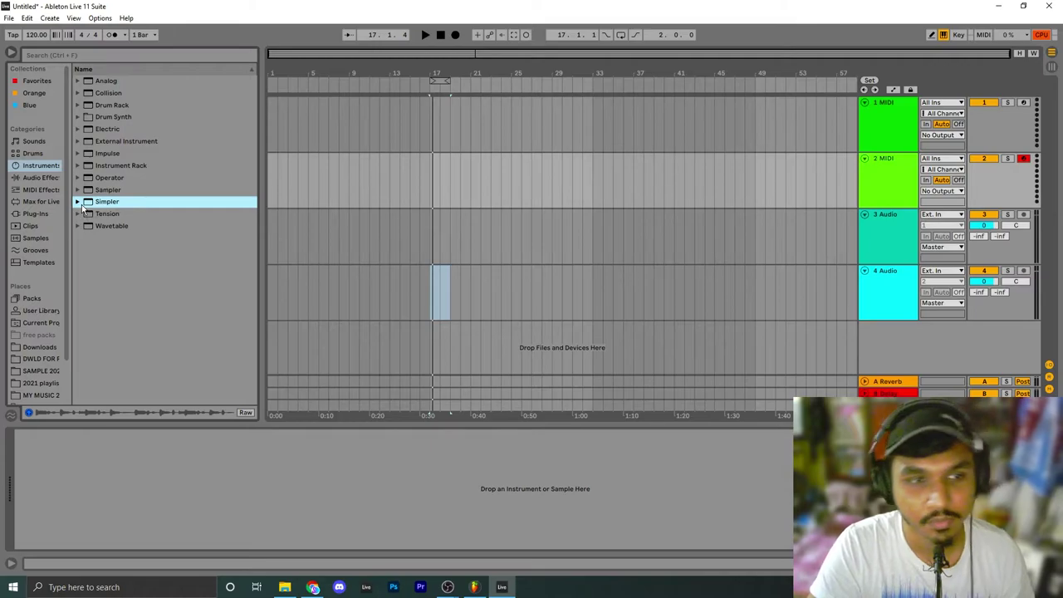
{"action": "left_click", "coordinate": [78, 130]}
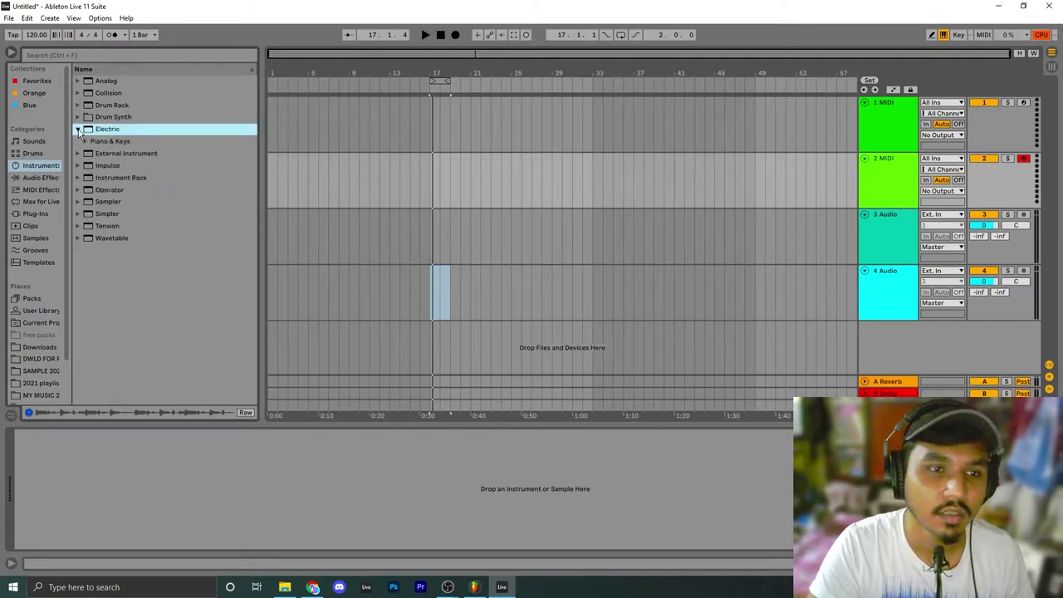
{"action": "left_click", "coordinate": [83, 141]}
{"action": "left_click", "coordinate": [78, 130]}
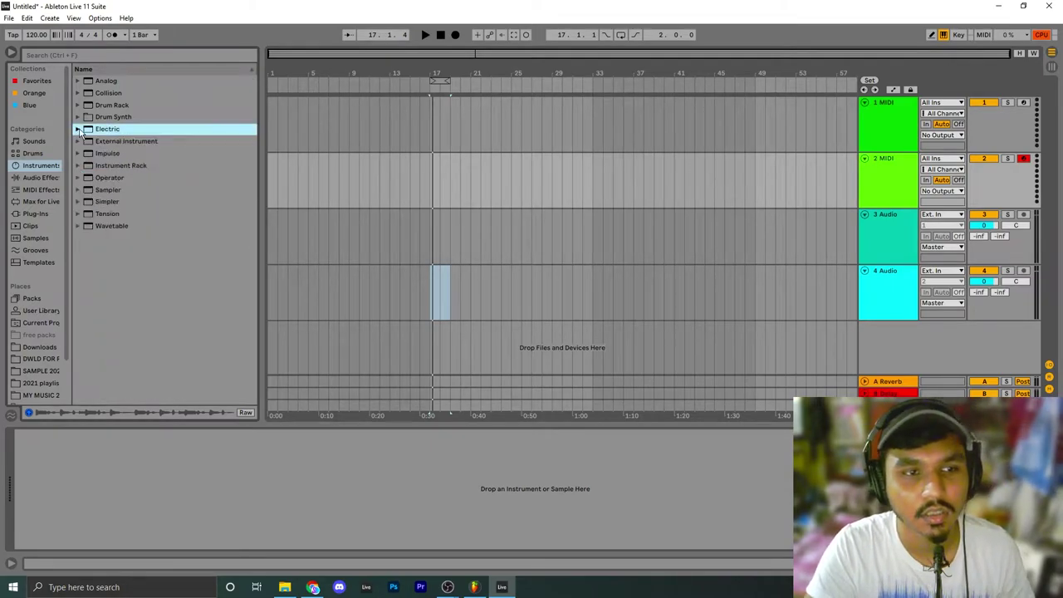
{"action": "left_click", "coordinate": [78, 129]}
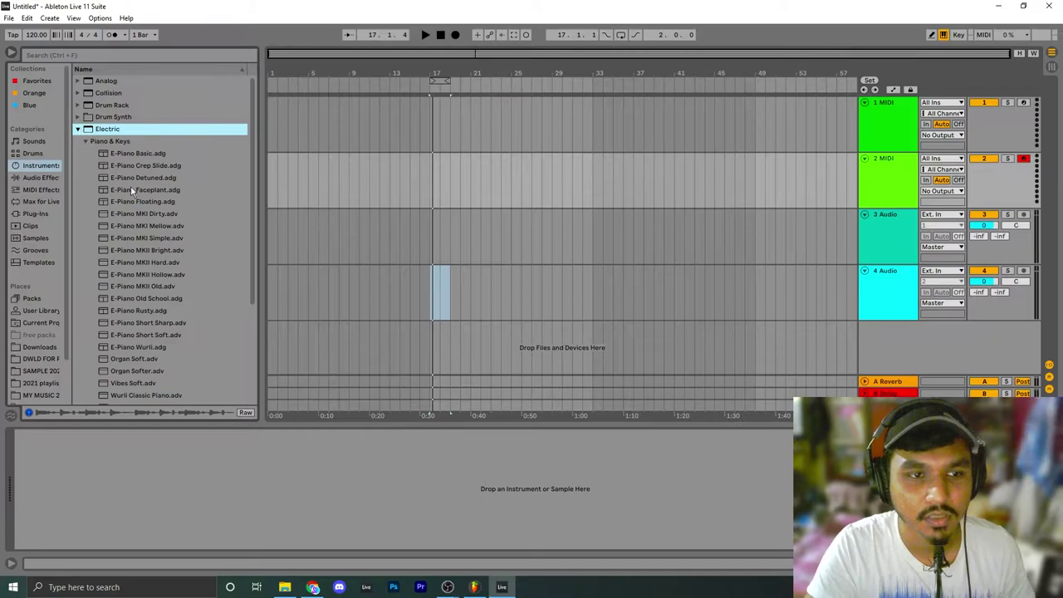
{"action": "left_click", "coordinate": [78, 129]}
View the Audio Effects, MIDI Effects, Max for Live and Plug-Ins categories, including the presets under the Pitch MIDI effect
{"action": "left_click", "coordinate": [40, 178]}
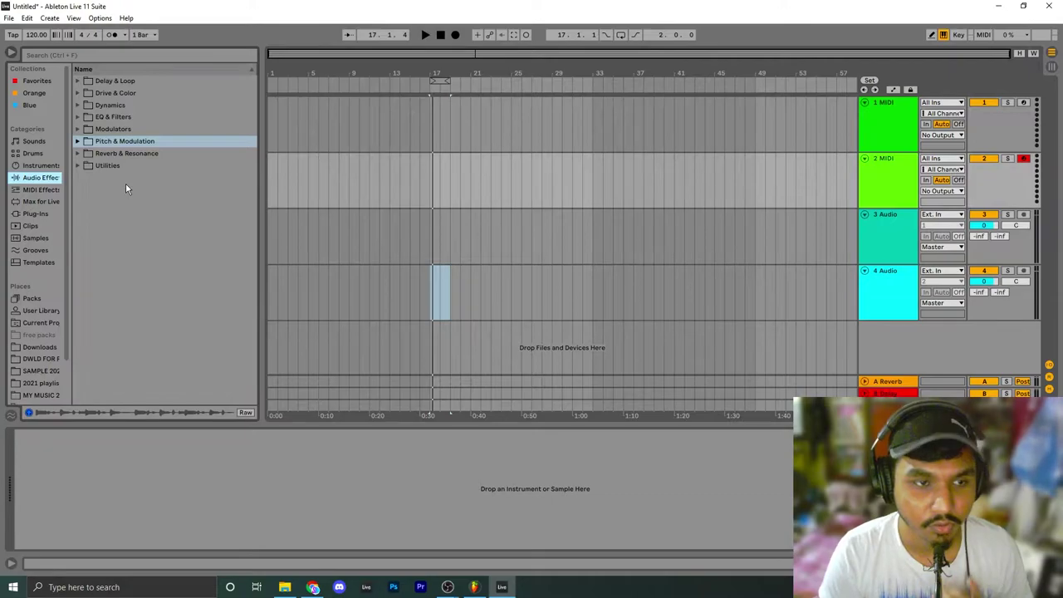
{"action": "left_click", "coordinate": [39, 190]}
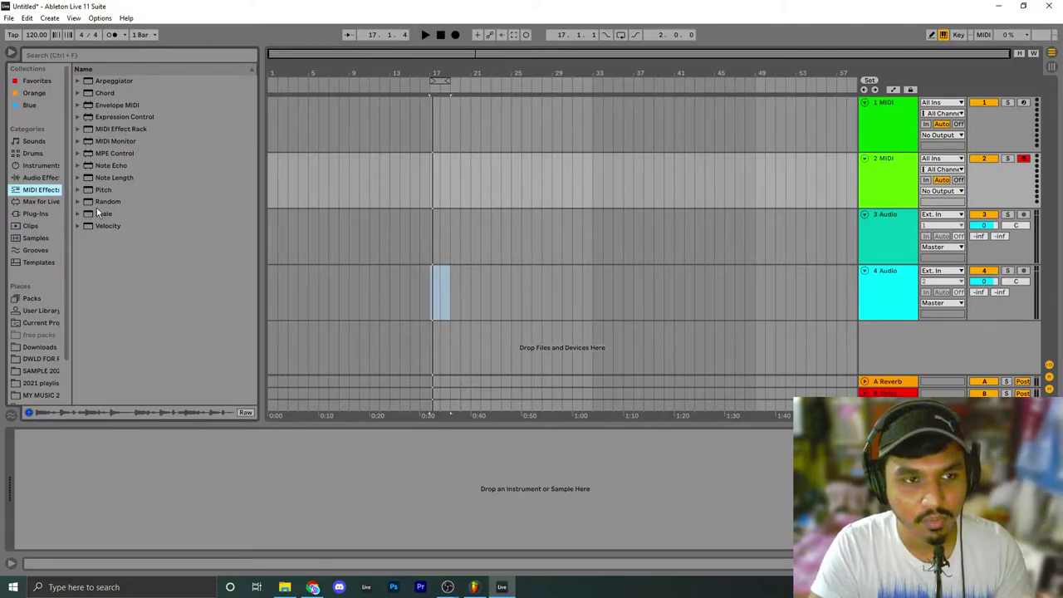
{"action": "left_click", "coordinate": [79, 190]}
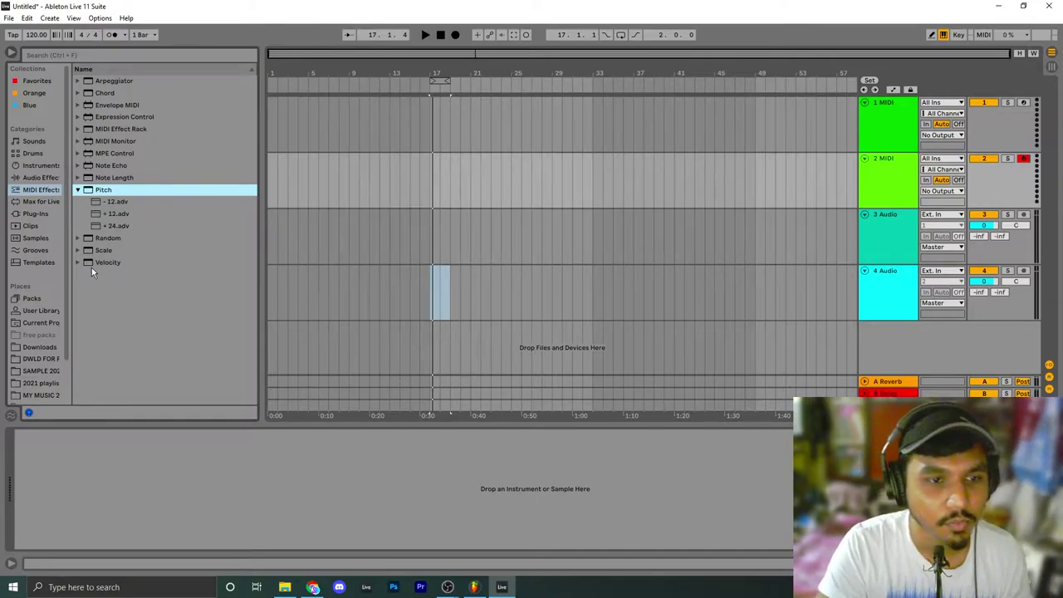
{"action": "left_click", "coordinate": [78, 191]}
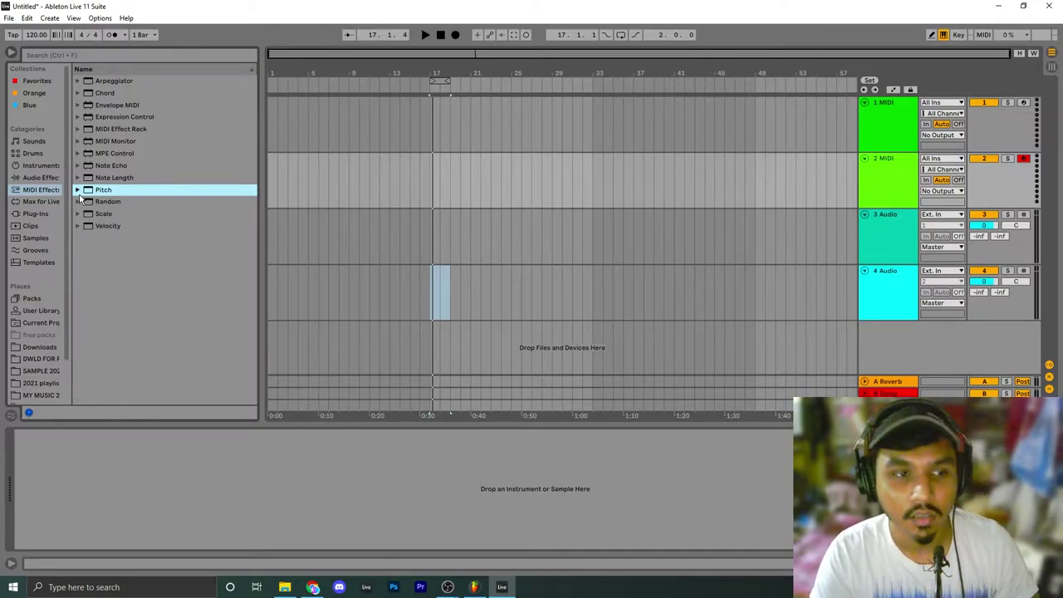
{"action": "left_click", "coordinate": [40, 202]}
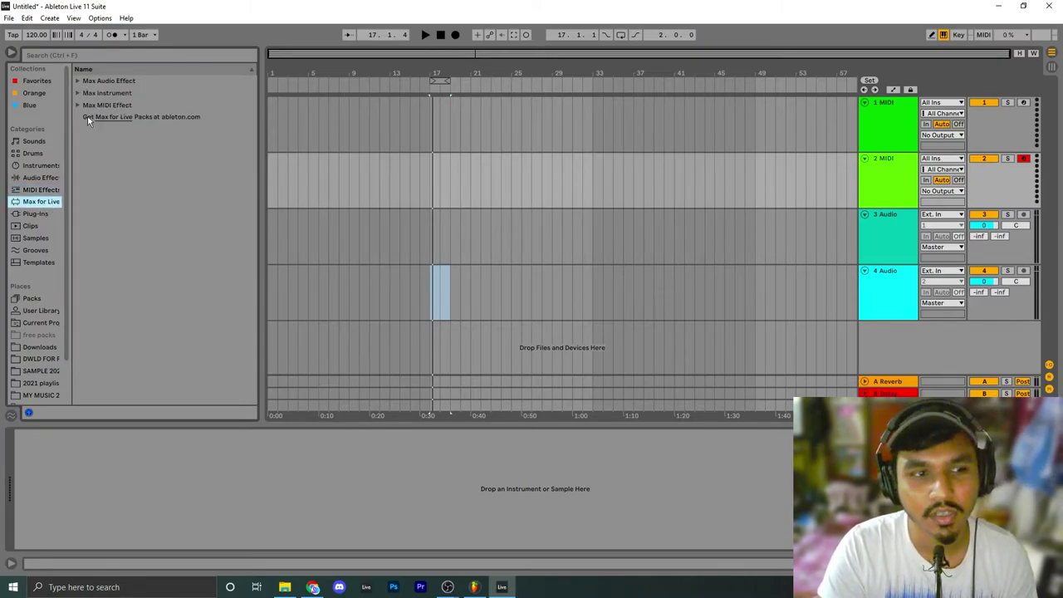
{"action": "left_click", "coordinate": [38, 215]}
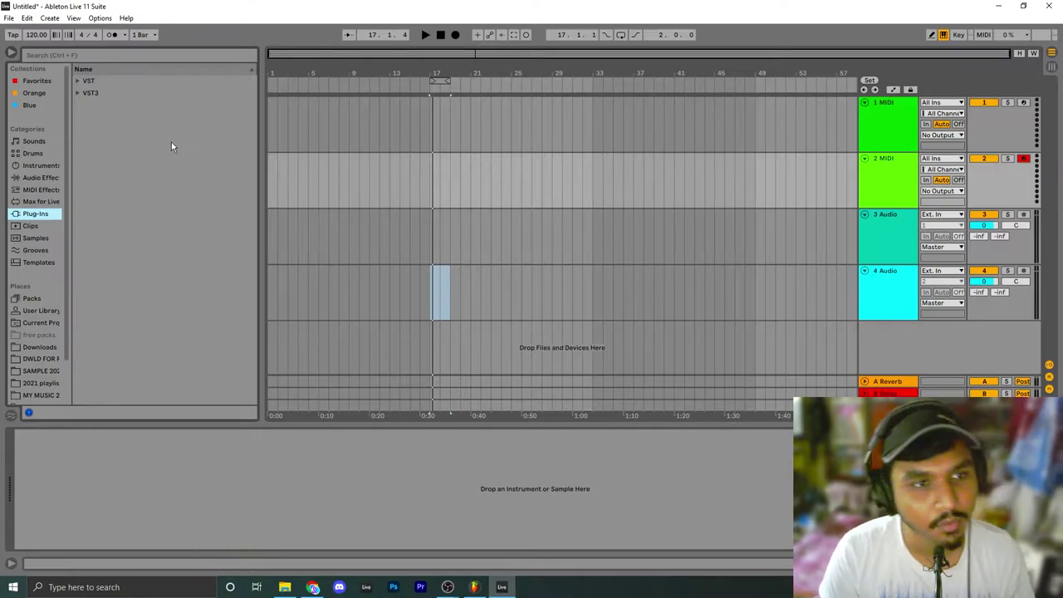
Browse through the audio files in the Samples category
{"action": "left_click", "coordinate": [37, 239]}
{"action": "scroll", "coordinate": [130, 309], "scroll_direction": "down", "scroll_amount": 8}
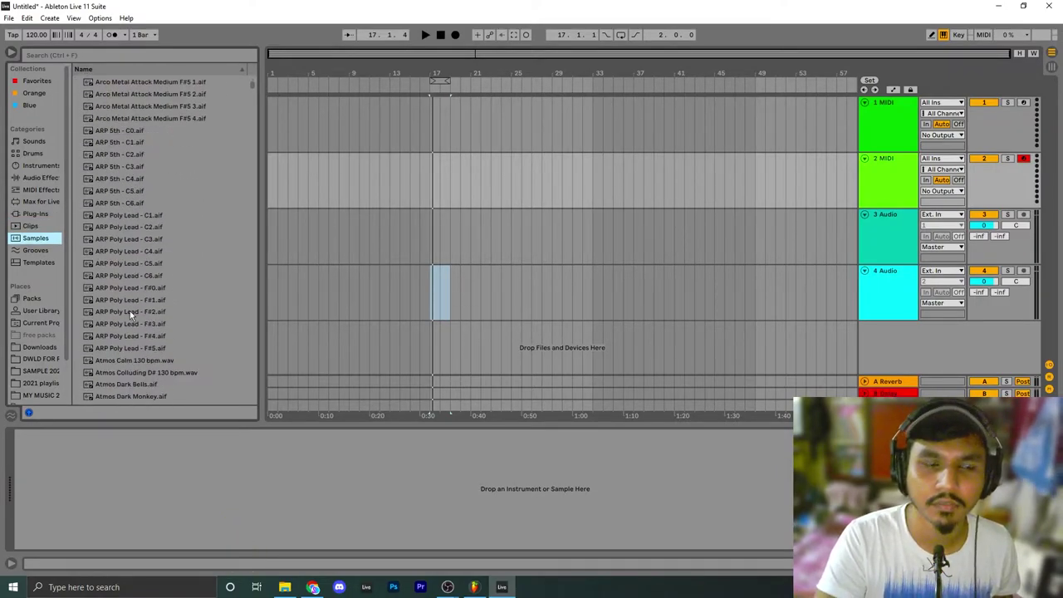
{"action": "scroll", "coordinate": [129, 313], "scroll_direction": "down", "scroll_amount": 7}
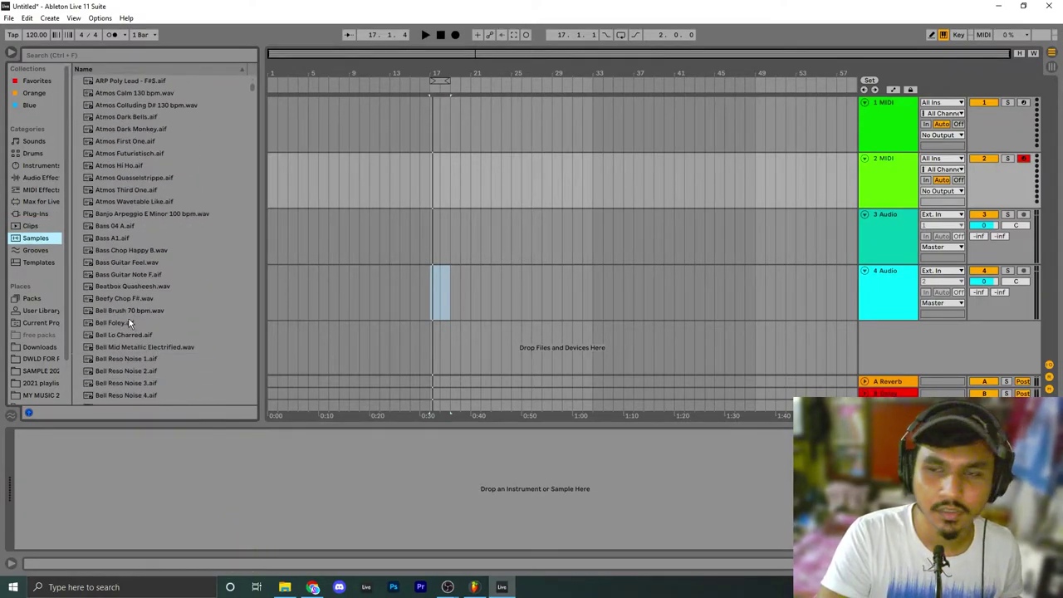
{"action": "scroll", "coordinate": [128, 321], "scroll_direction": "down", "scroll_amount": 2}
{"action": "scroll", "coordinate": [127, 323], "scroll_direction": "down", "scroll_amount": 3}
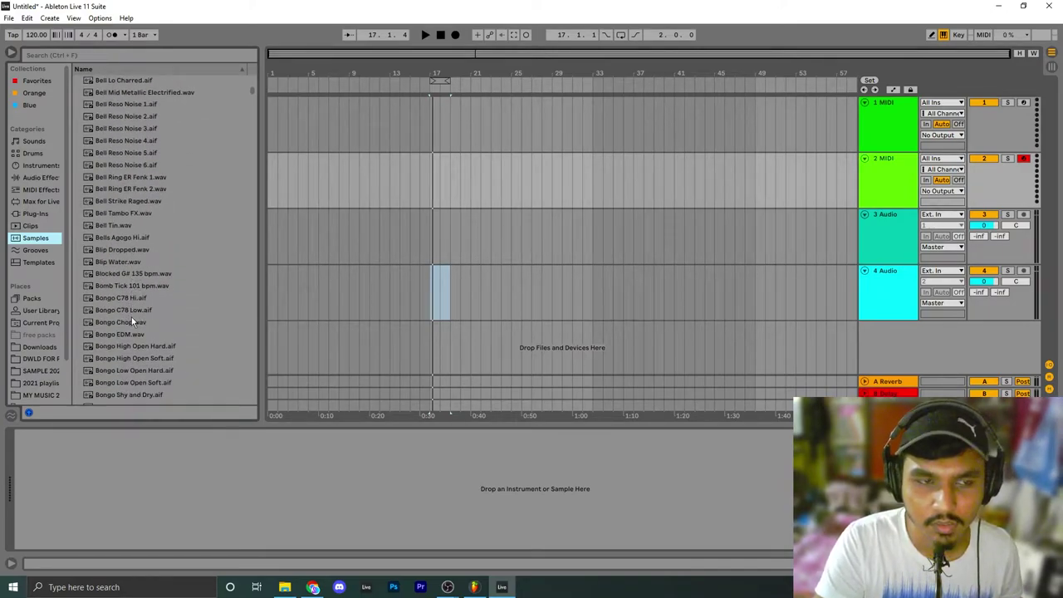
{"action": "scroll", "coordinate": [140, 298], "scroll_direction": "down", "scroll_amount": 4}
View the Grooves and Templates categories, and return to Audio Effects
{"action": "left_click", "coordinate": [35, 252]}
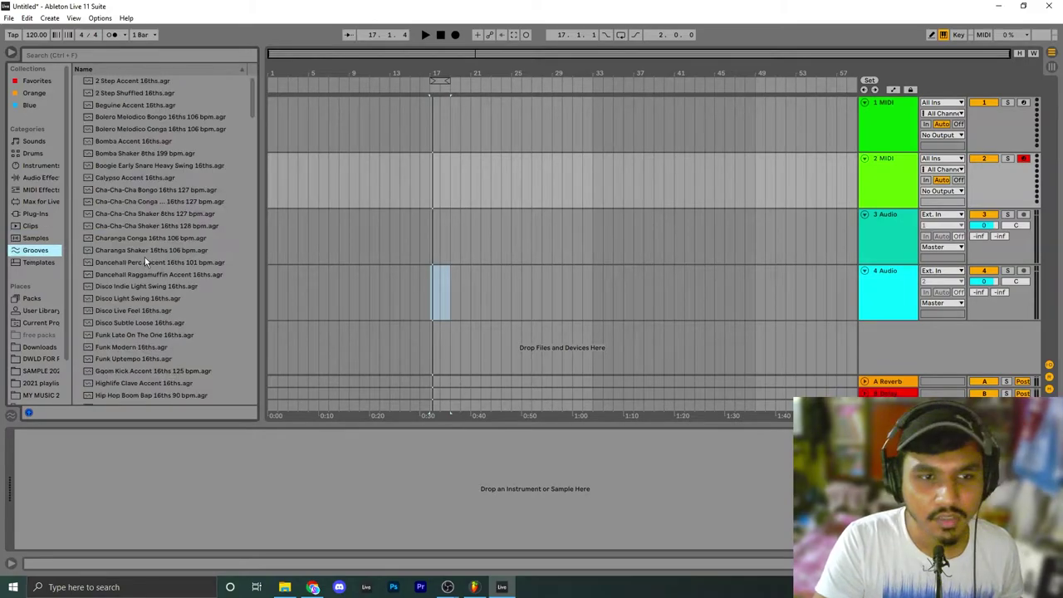
{"action": "scroll", "coordinate": [142, 280], "scroll_direction": "down", "scroll_amount": 1}
{"action": "left_click", "coordinate": [39, 262]}
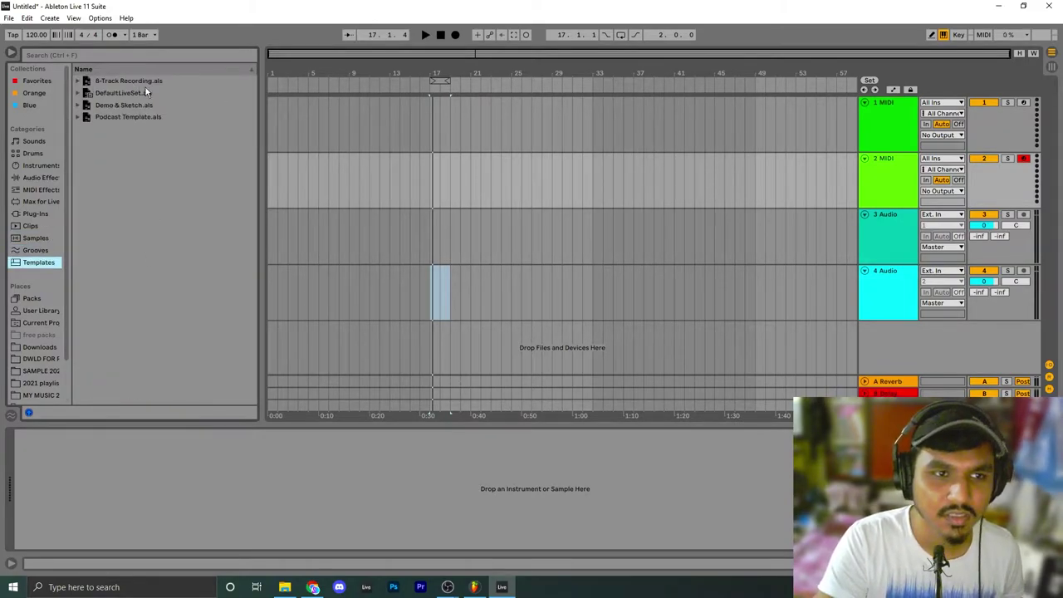
{"action": "left_click", "coordinate": [40, 177]}
Open the sample folder under Places, collapse KSHMR VOLUME 3, and view and dismiss the Add Folder dialog
{"action": "scroll", "coordinate": [22, 260], "scroll_direction": "down", "scroll_amount": 1}
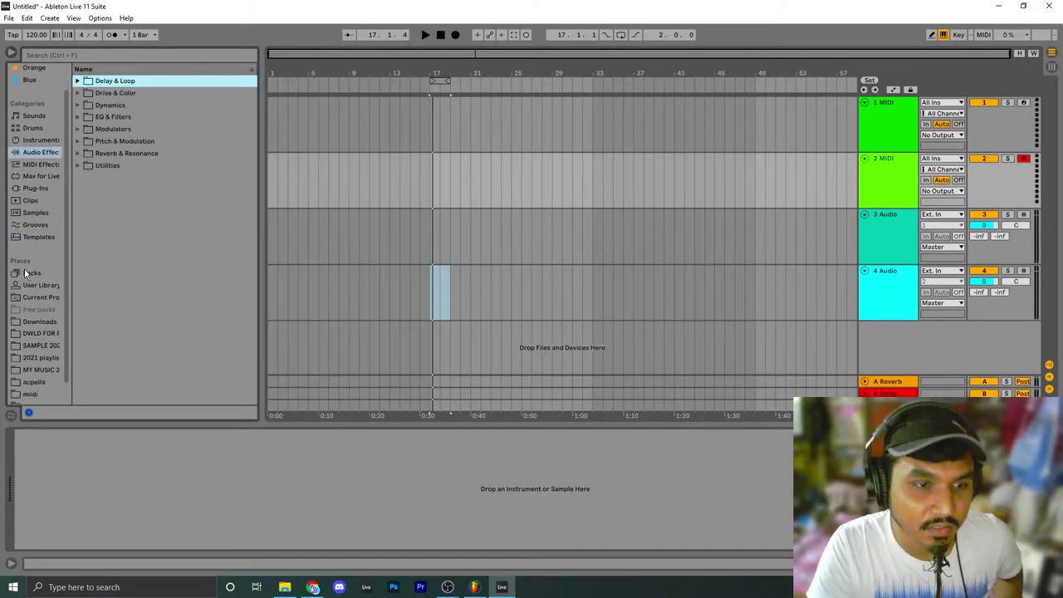
{"action": "scroll", "coordinate": [24, 273], "scroll_direction": "down", "scroll_amount": 1}
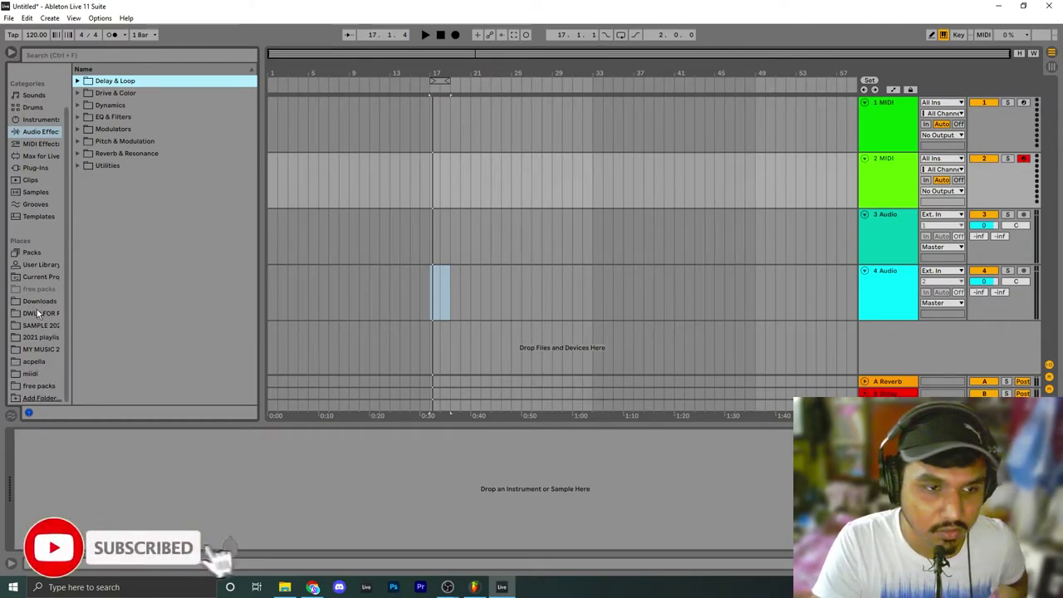
{"action": "left_click", "coordinate": [38, 326]}
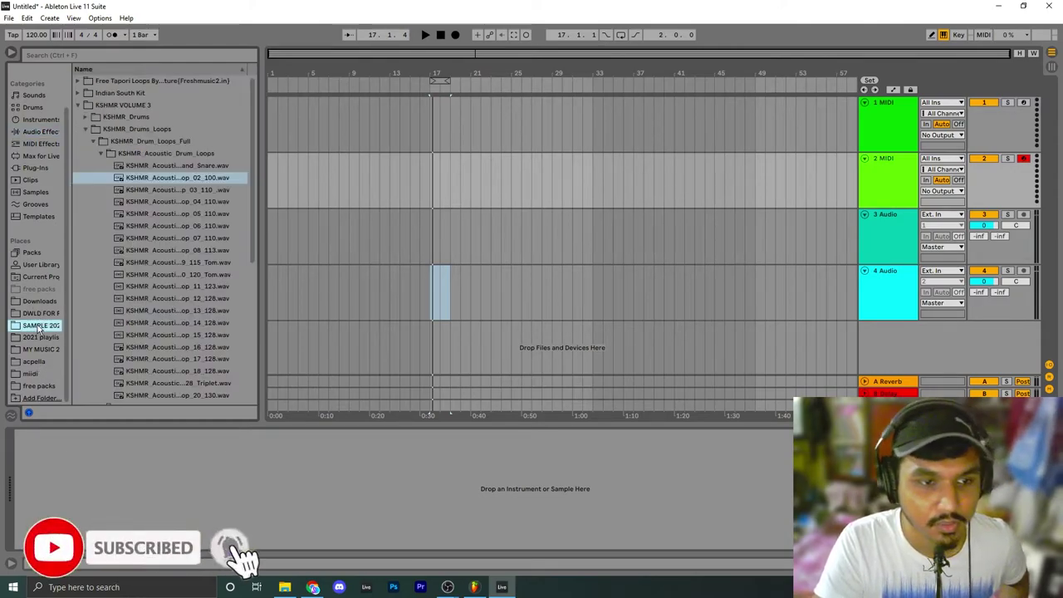
{"action": "left_click", "coordinate": [77, 105]}
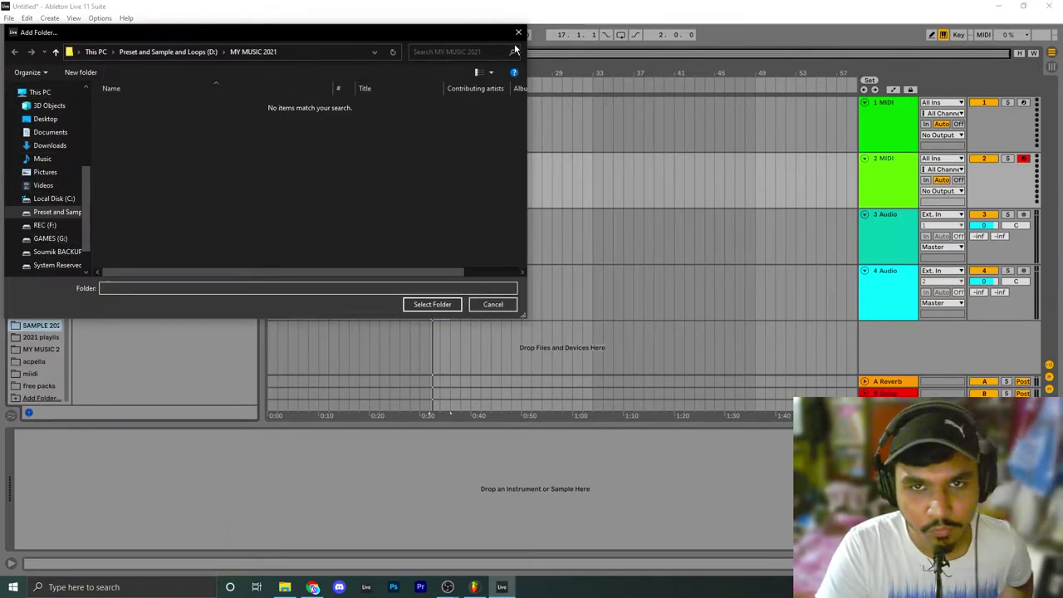
{"action": "left_click", "coordinate": [519, 32]}
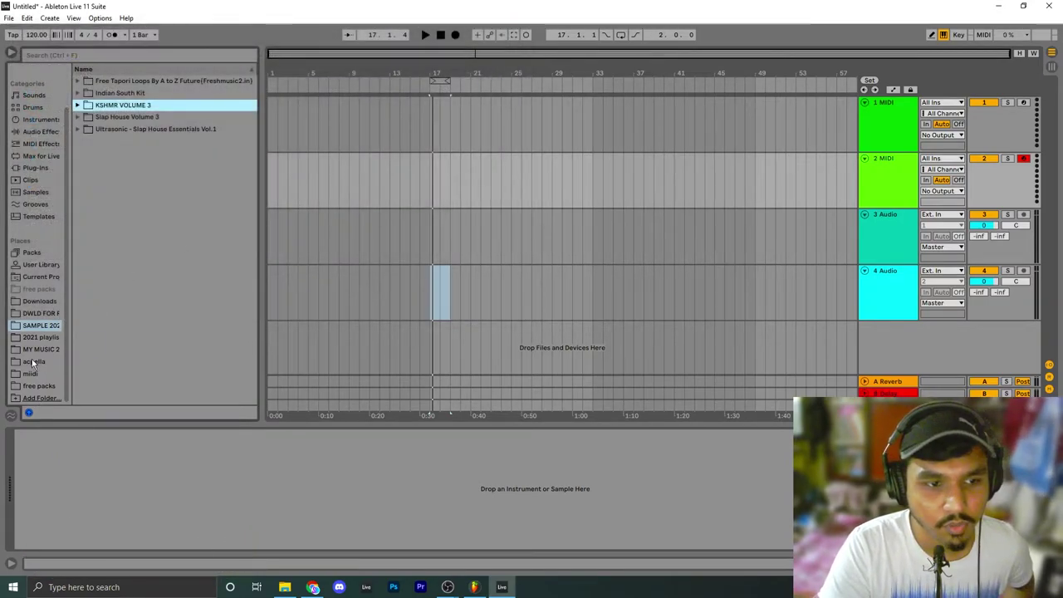
View the contents of the acpella, MY MUSIC and DWLD folders under Places
{"action": "left_click", "coordinate": [32, 362]}
{"action": "left_click", "coordinate": [38, 349]}
{"action": "left_click", "coordinate": [38, 313]}
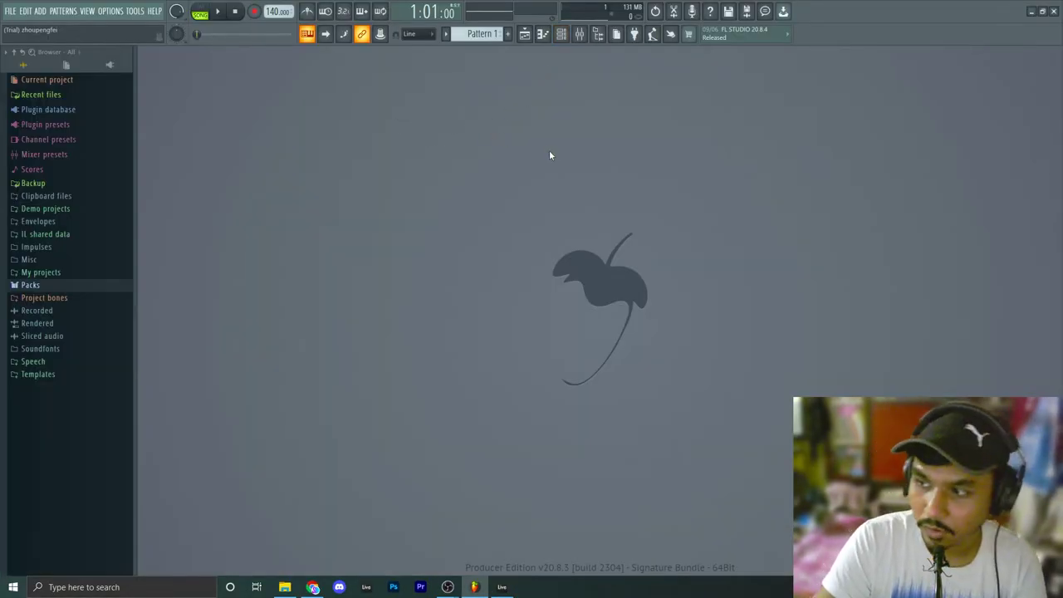
Switch to FL Studio and show the Playlist window
{"action": "left_click", "coordinate": [561, 34]}
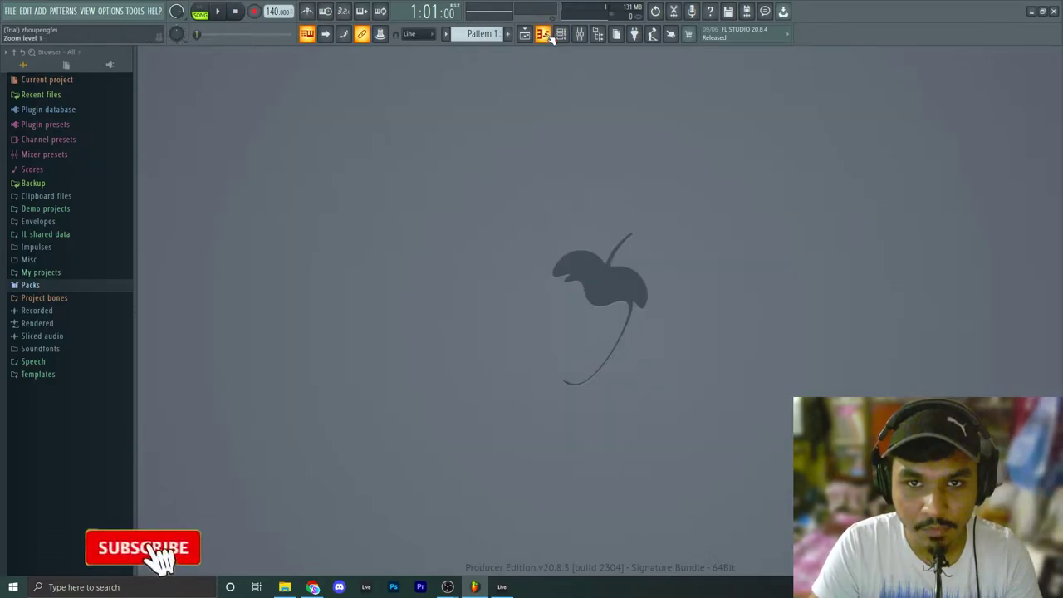
{"action": "left_click", "coordinate": [560, 38]}
{"action": "key", "text": "F5"}
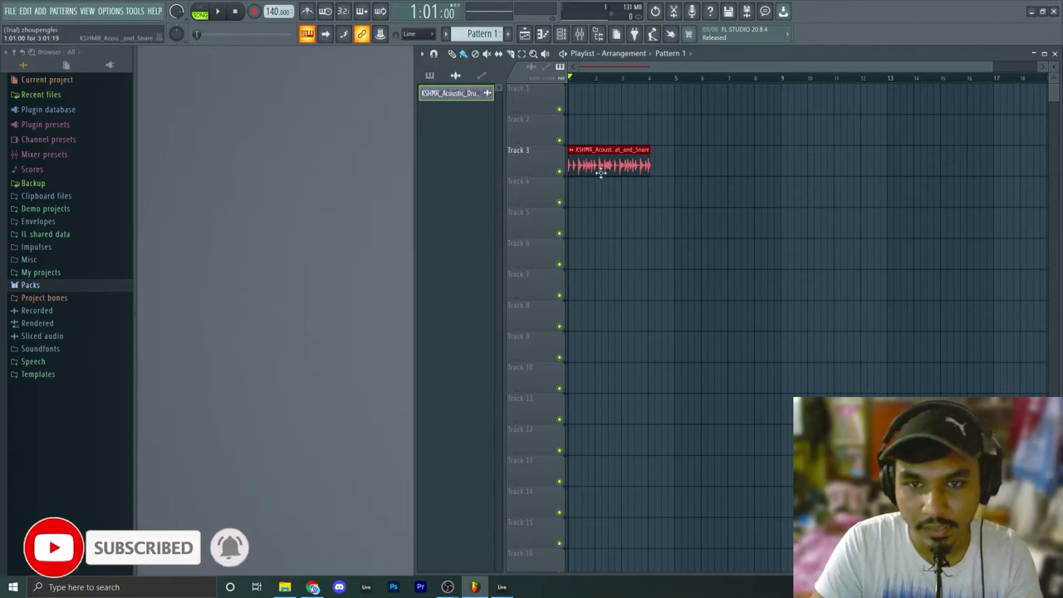
Show the Channel rack, and view and close the channel settings of the KSHMR acoustic drum loop
{"action": "left_click", "coordinate": [542, 36]}
{"action": "key", "text": "F6"}
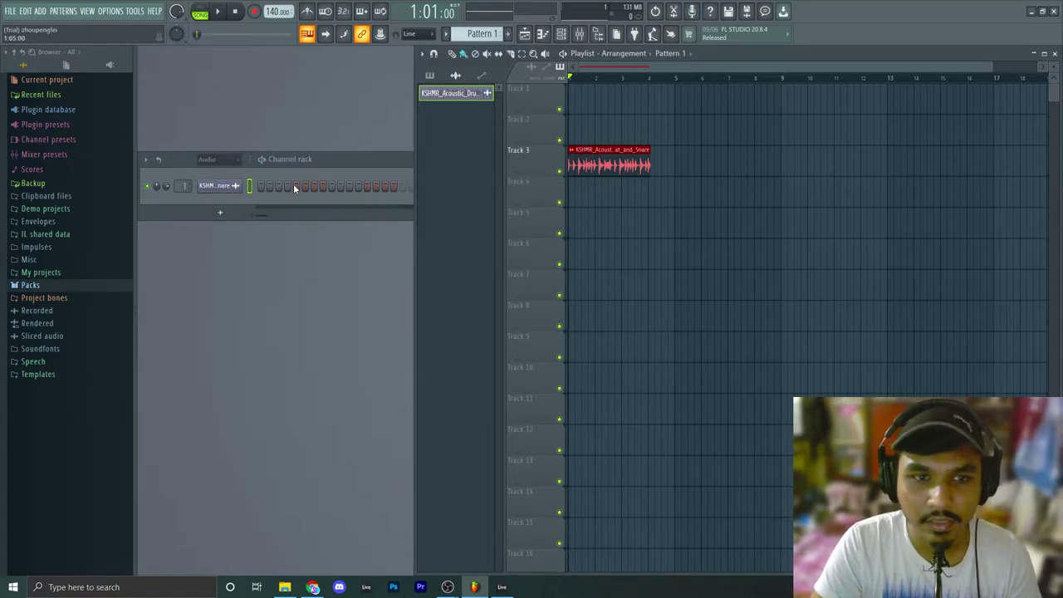
{"action": "left_click", "coordinate": [216, 187]}
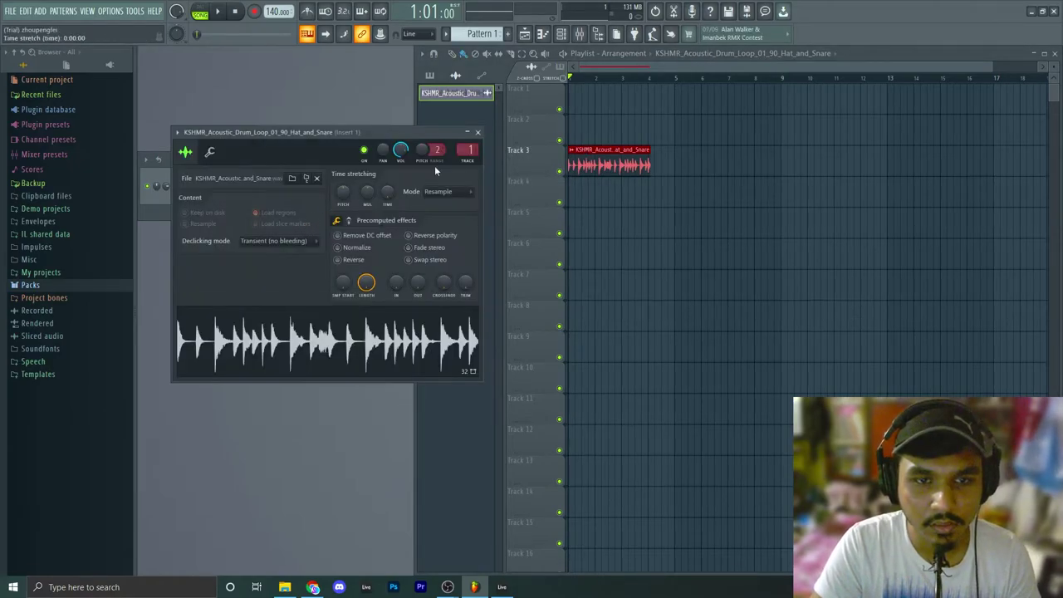
{"action": "left_click", "coordinate": [480, 131]}
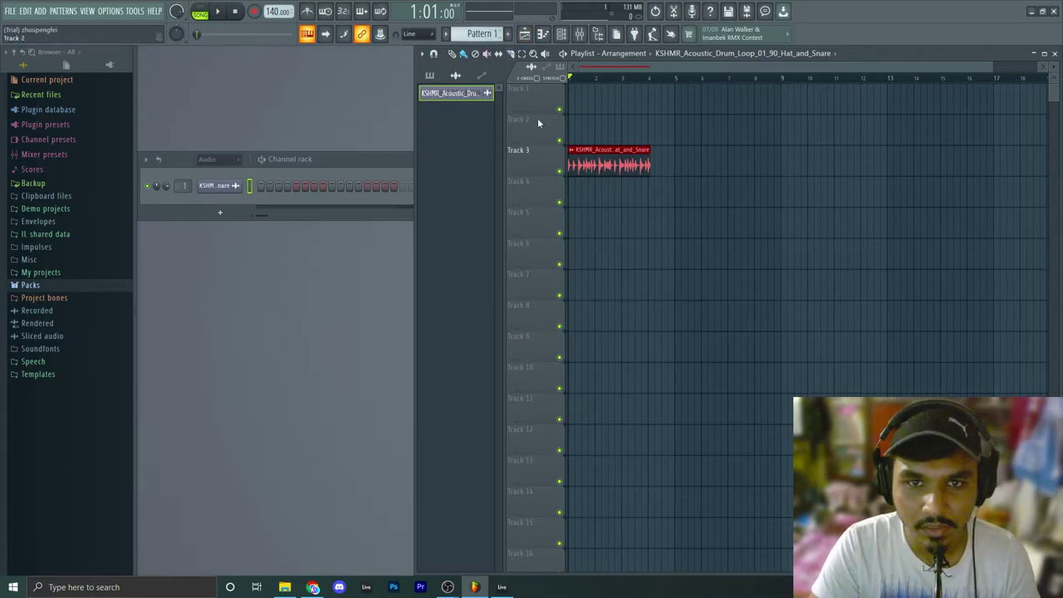
Place the drum loop at the start of Track 4 and paint four copies along Track 5, erasing the first of those
{"action": "left_click", "coordinate": [577, 189]}
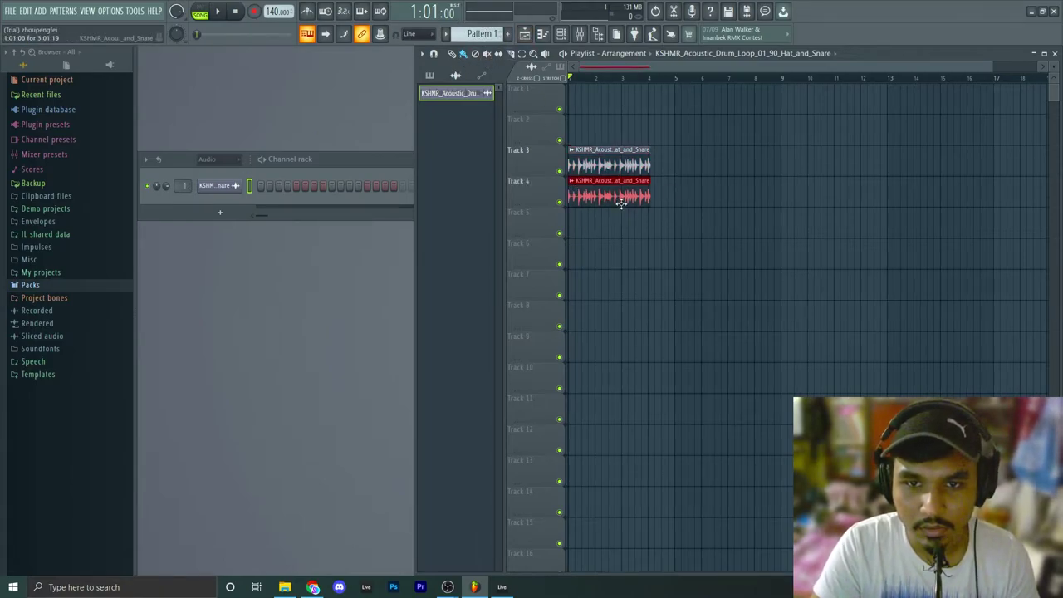
{"action": "left_click_drag", "start_coordinate": [571, 217], "coordinate": [898, 227]}
{"action": "right_click", "coordinate": [639, 224]}
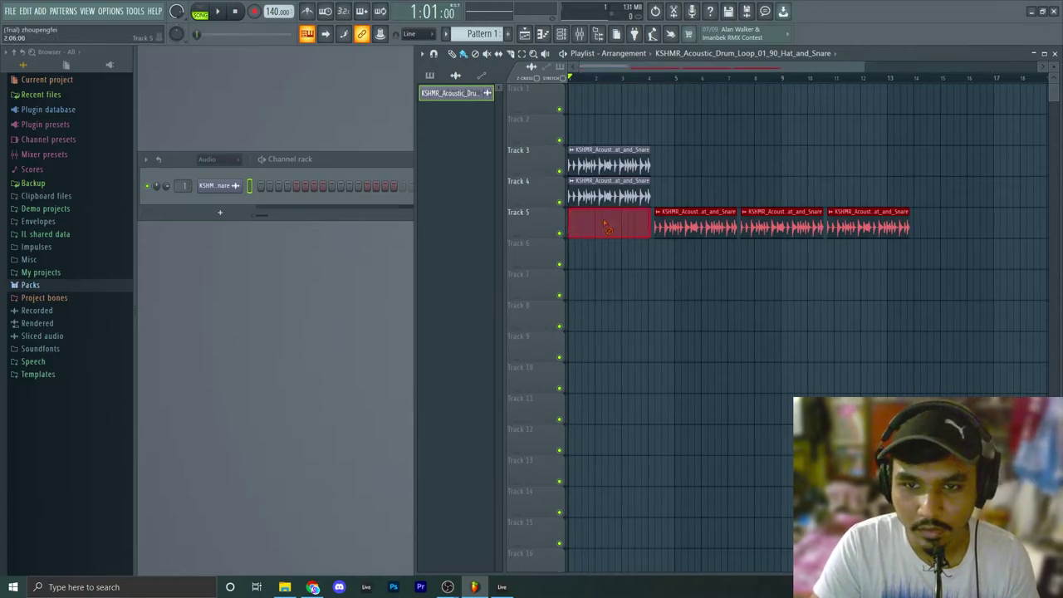
Erase the drum loop clips from Tracks 4 and 5, and route the loop's channel to mixer track 2
{"action": "left_click_drag", "start_coordinate": [575, 224], "coordinate": [889, 230]}
{"action": "right_click", "coordinate": [887, 231]}
{"action": "mouse_move", "coordinate": [185, 159]}
{"action": "left_mouse_down"}
{"action": "mouse_move", "coordinate": [212, 166]}
{"action": "mouse_move", "coordinate": [202, 179]}
{"action": "left_mouse_up"}
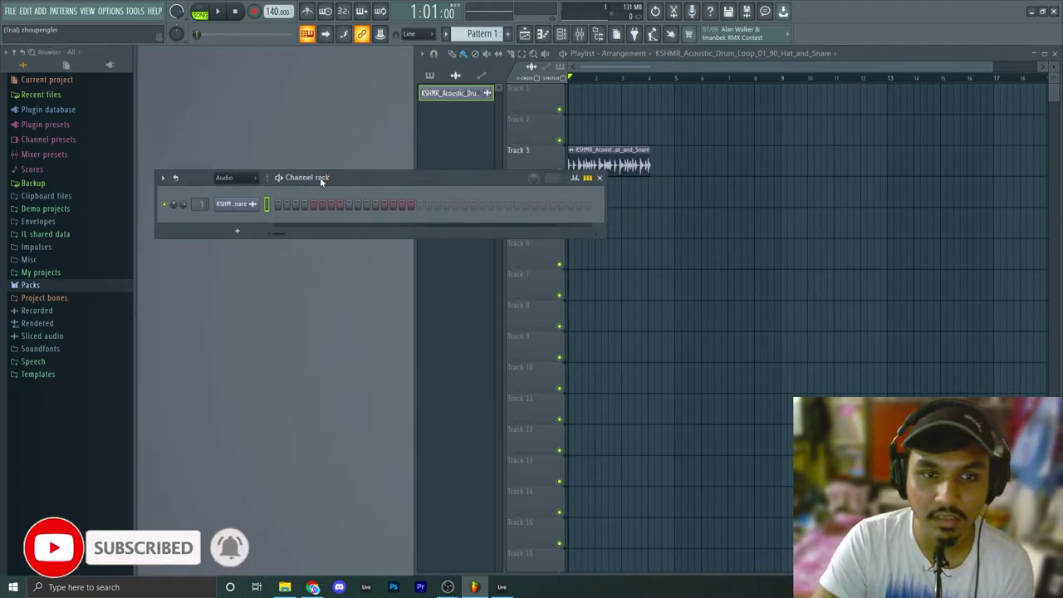
{"action": "left_click_drag", "start_coordinate": [319, 177], "coordinate": [307, 168]}
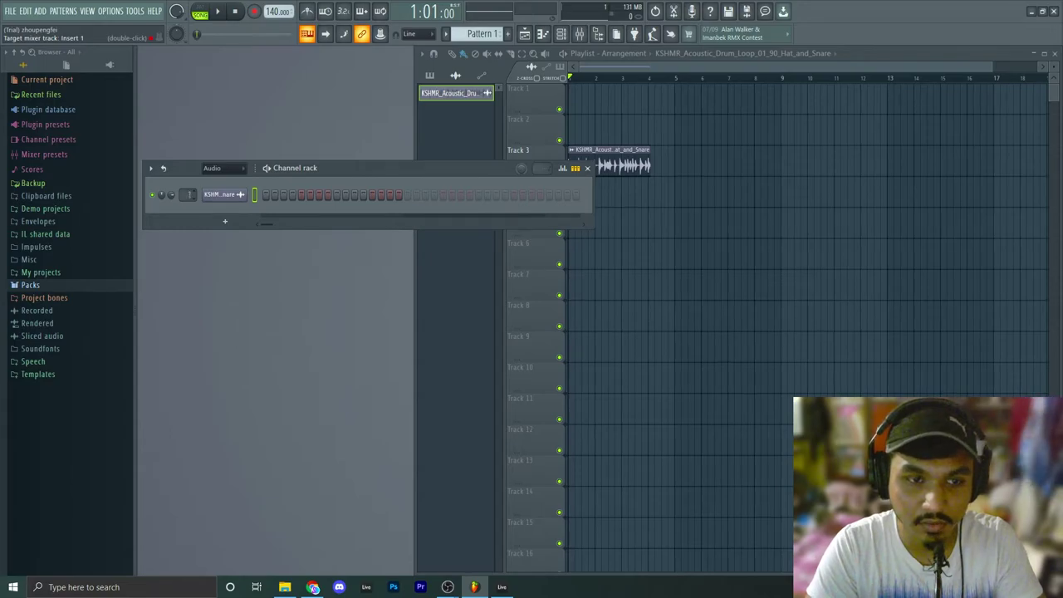
{"action": "left_click_drag", "start_coordinate": [189, 195], "coordinate": [188, 212]}
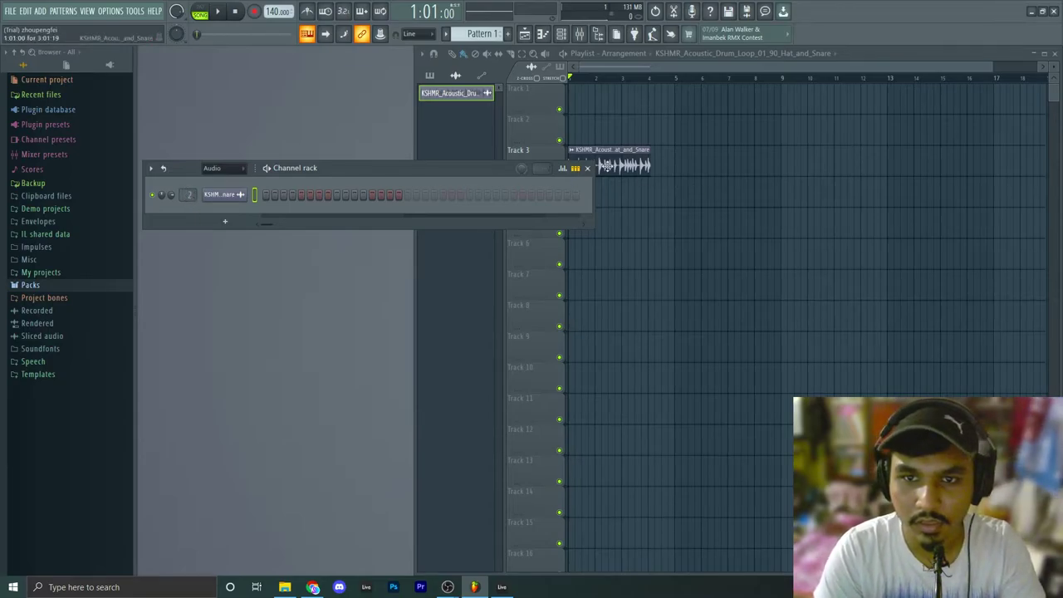
Paint four more copies of the drum loop along Track 3, and lower the Insert 2 volume in the Mixer during playback
{"action": "left_click", "coordinate": [428, 135]}
{"action": "left_click_drag", "start_coordinate": [652, 152], "coordinate": [973, 152]}
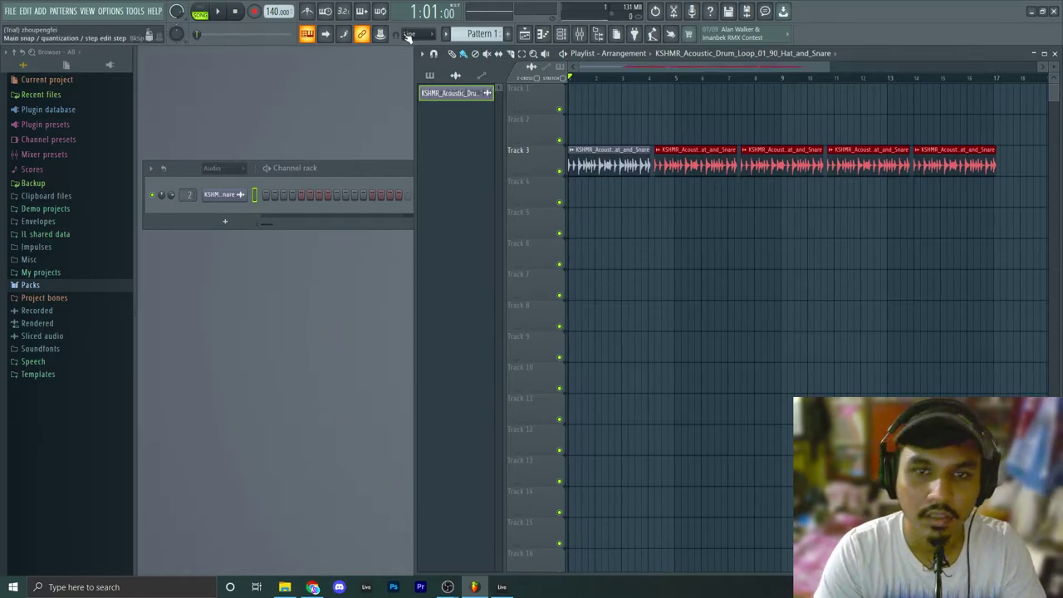
{"action": "left_click", "coordinate": [580, 33]}
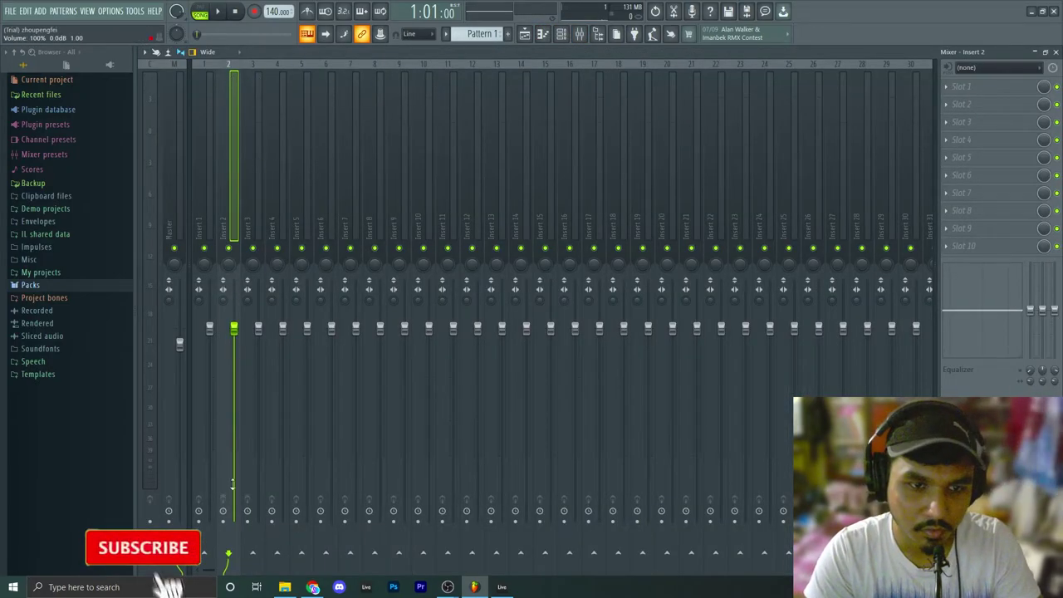
{"action": "key", "text": "space"}
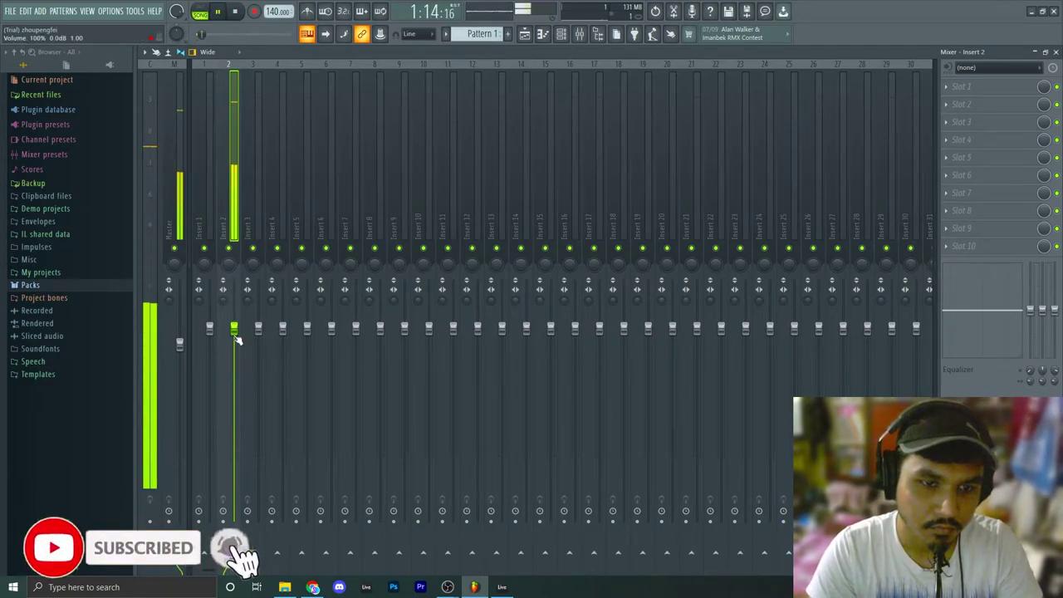
{"action": "left_click_drag", "start_coordinate": [235, 333], "coordinate": [235, 399]}
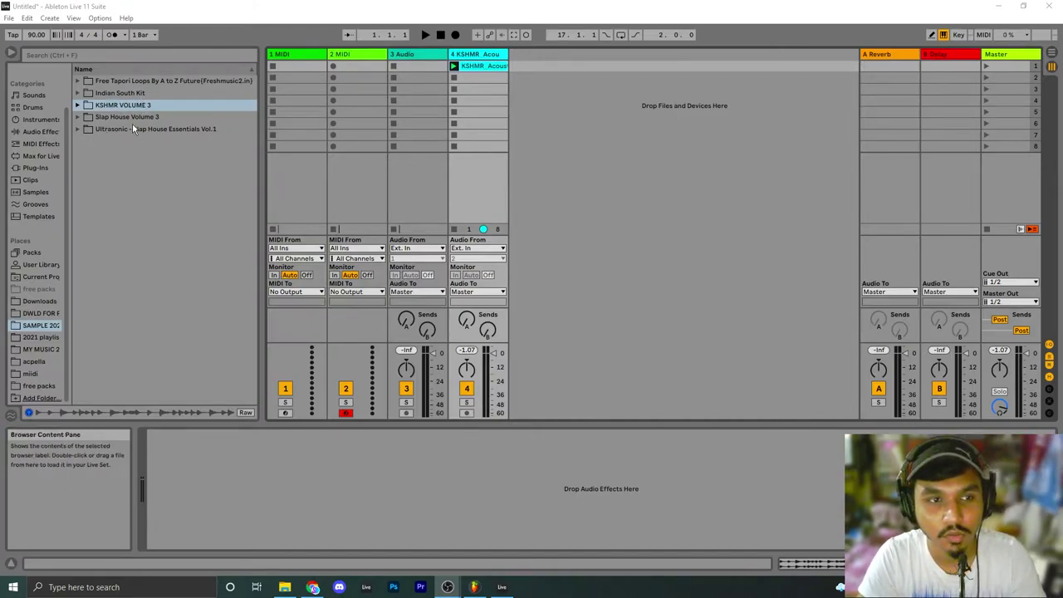
Switch to Ableton Live, play and stop the drum loop clip in Session View, and compare it with Arrangement View
{"action": "left_click", "coordinate": [454, 66]}
{"action": "key", "text": "space"}
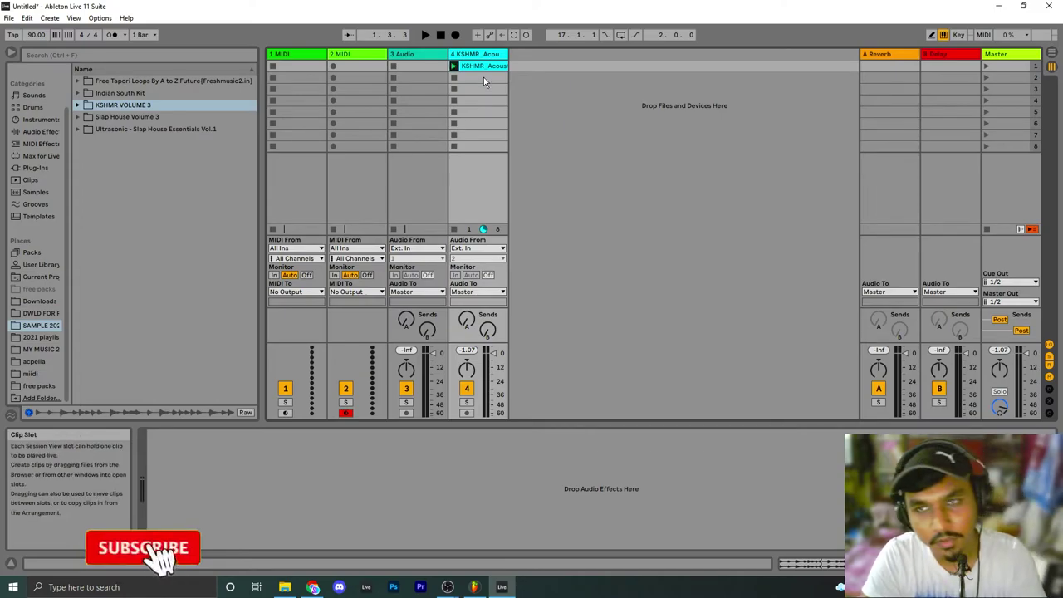
{"action": "key", "text": "Tab"}
{"action": "key", "text": "Tab"}
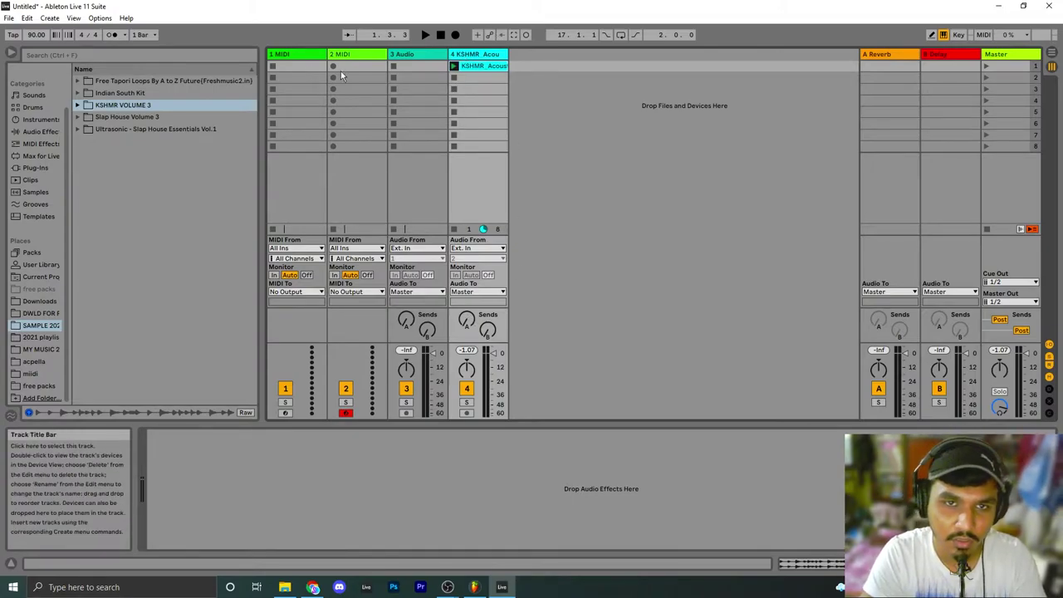
{"action": "key", "text": "Tab"}
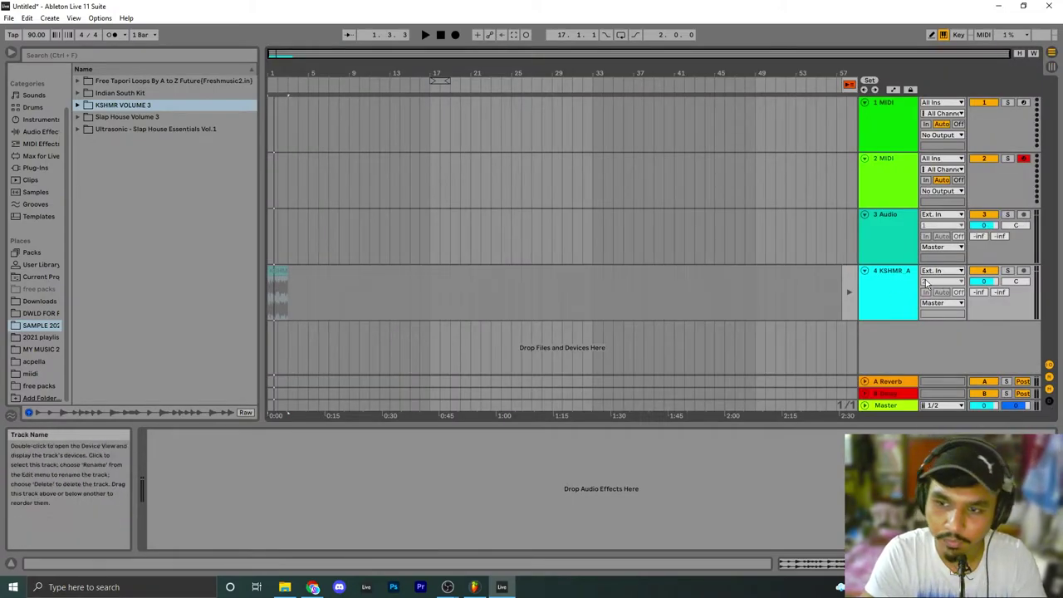
{"action": "key", "text": "Tab"}
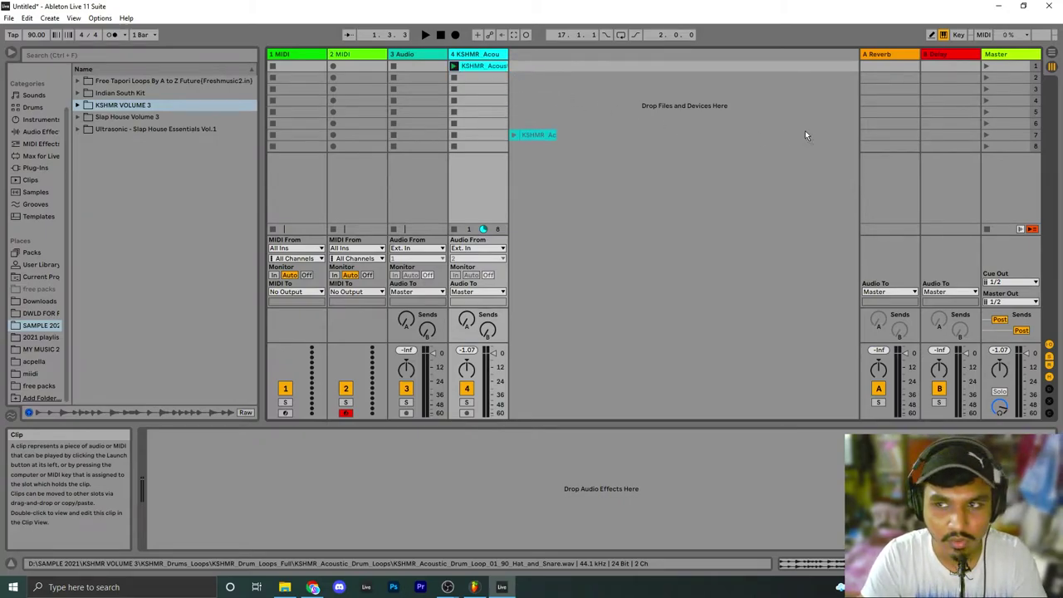
Place the Session View drum loop clip at the start of track 4 in Arrangement View and return the track to Arrangement playback
{"action": "left_click_drag", "start_coordinate": [1035, 71], "coordinate": [275, 291]}
{"action": "key", "text": "Tab"}
{"action": "key", "text": "Tab"}
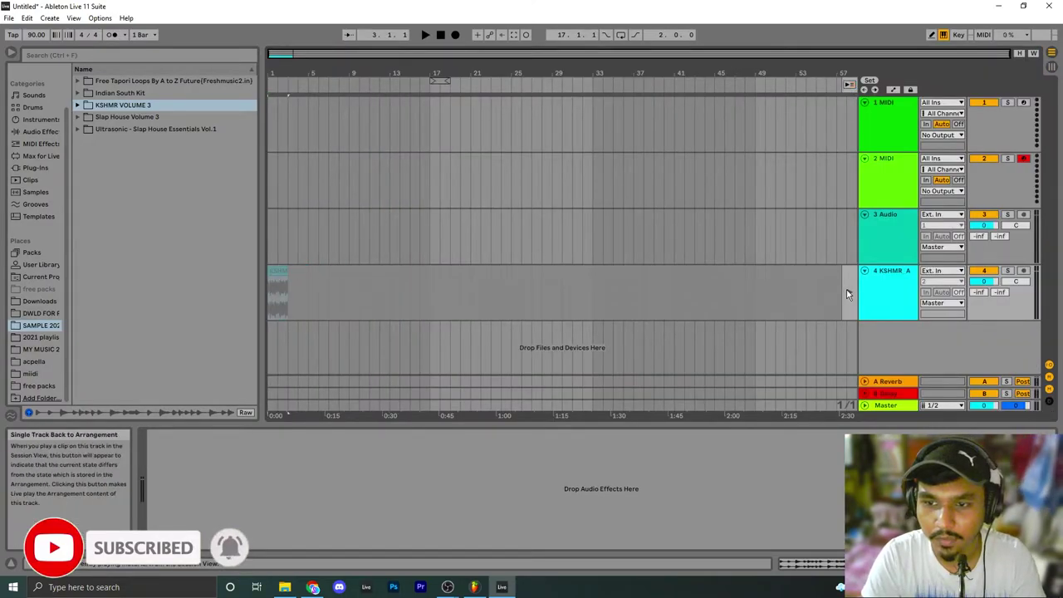
{"action": "key", "text": "z"}
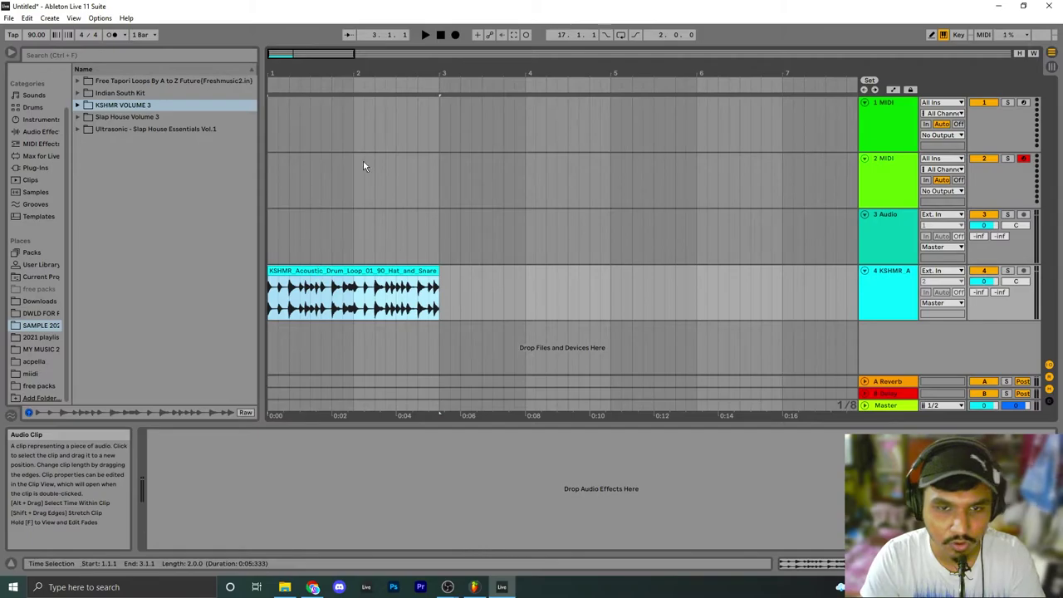
Play the arrangement while trying the track 4 volume slider, and switch between Session and Arrangement views
{"action": "key", "text": "space"}
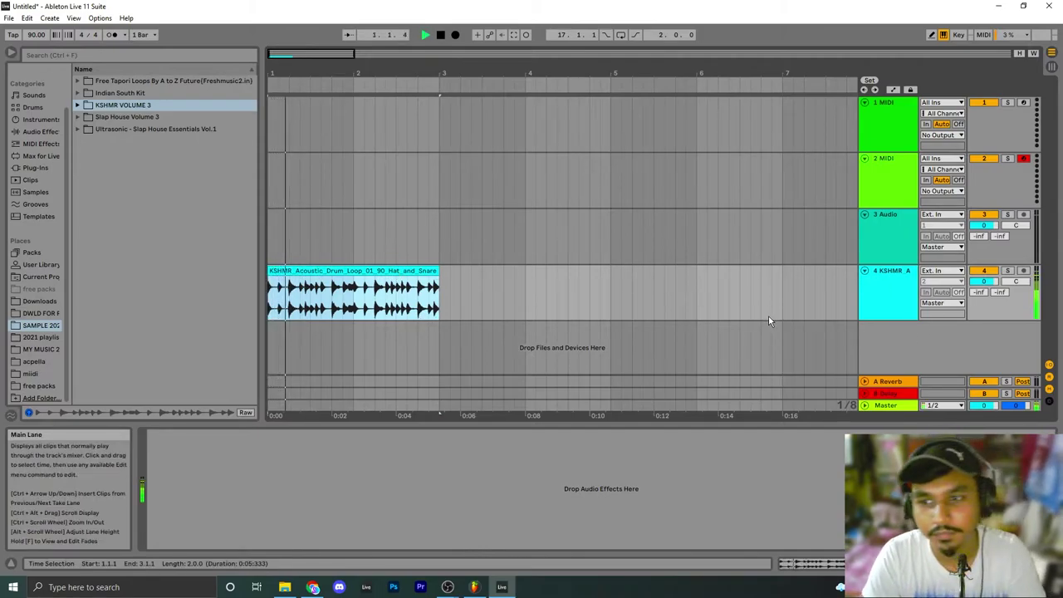
{"action": "left_click_drag", "start_coordinate": [985, 281], "coordinate": [985, 284]}
{"action": "key", "text": "space"}
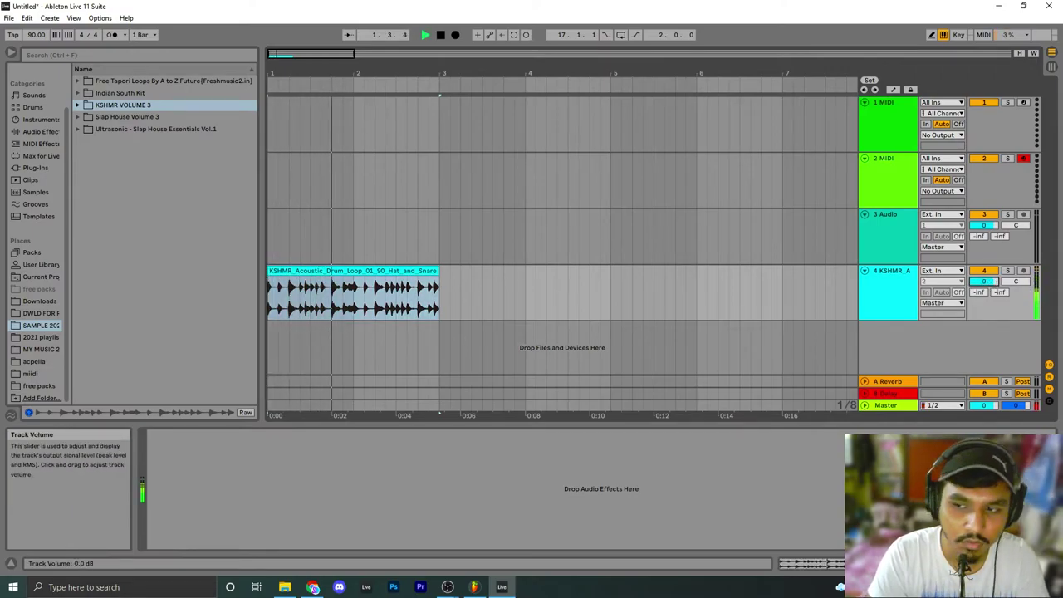
{"action": "key", "text": "Tab"}
{"action": "key", "text": "Tab"}
{"action": "key", "text": "space"}
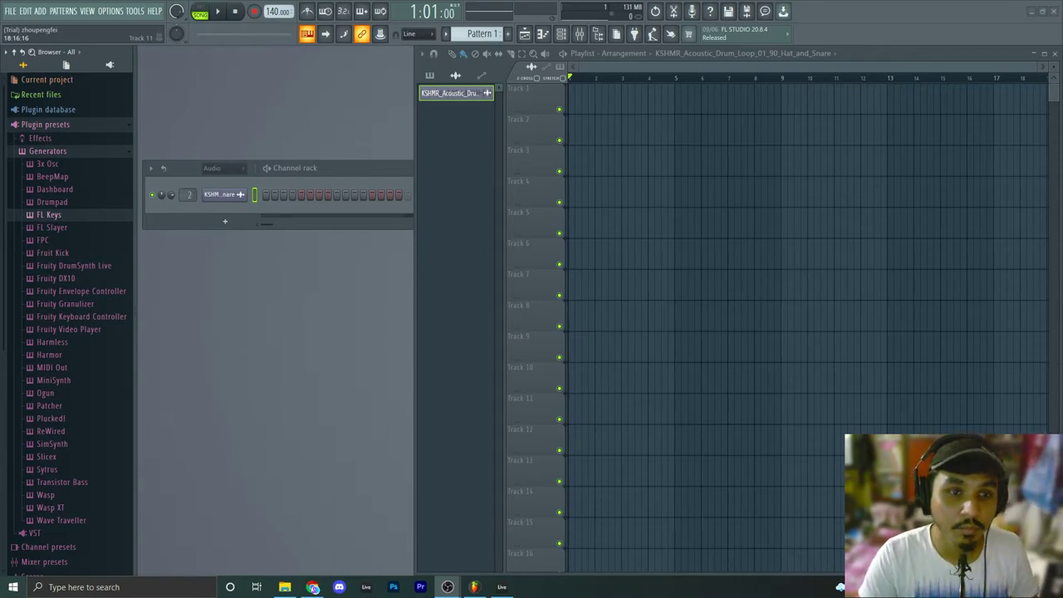
Switch to FL Studio, add the FL Keys Dance Piano preset as a new channel and test a few of its keys
{"action": "left_click", "coordinate": [368, 115]}
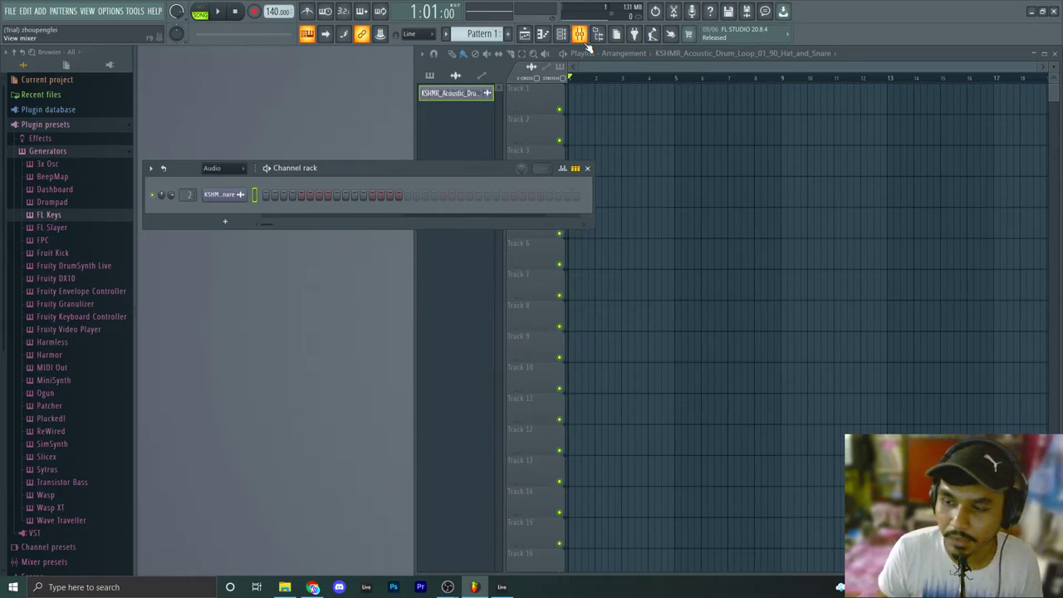
{"action": "left_click", "coordinate": [50, 214]}
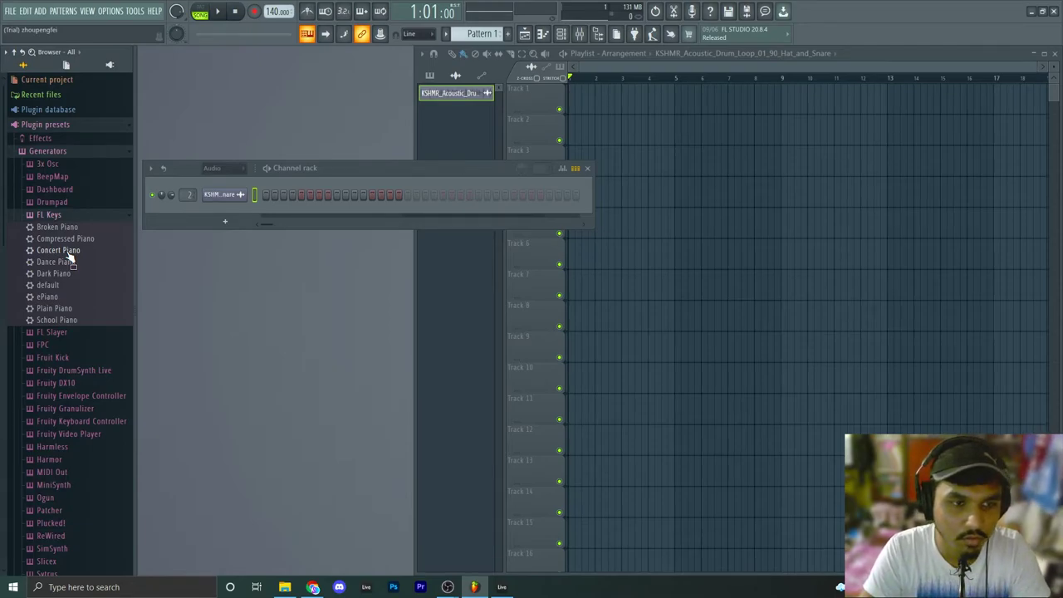
{"action": "left_click_drag", "start_coordinate": [58, 262], "coordinate": [230, 215]}
{"action": "left_click", "coordinate": [317, 293]}
{"action": "left_click", "coordinate": [280, 292]}
{"action": "left_click", "coordinate": [321, 292]}
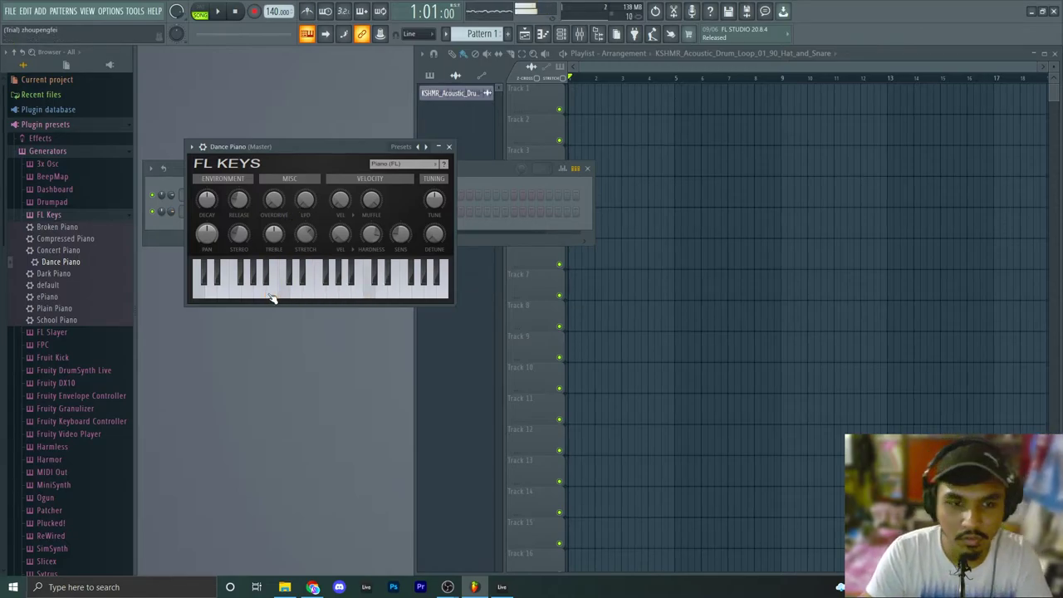
{"action": "left_click", "coordinate": [449, 147]}
Open the Dance Piano channel's Piano roll in a maximised window and audition a few piano keys
{"action": "right_click", "coordinate": [224, 214]}
{"action": "left_click", "coordinate": [224, 231]}
{"action": "right_click", "coordinate": [221, 216]}
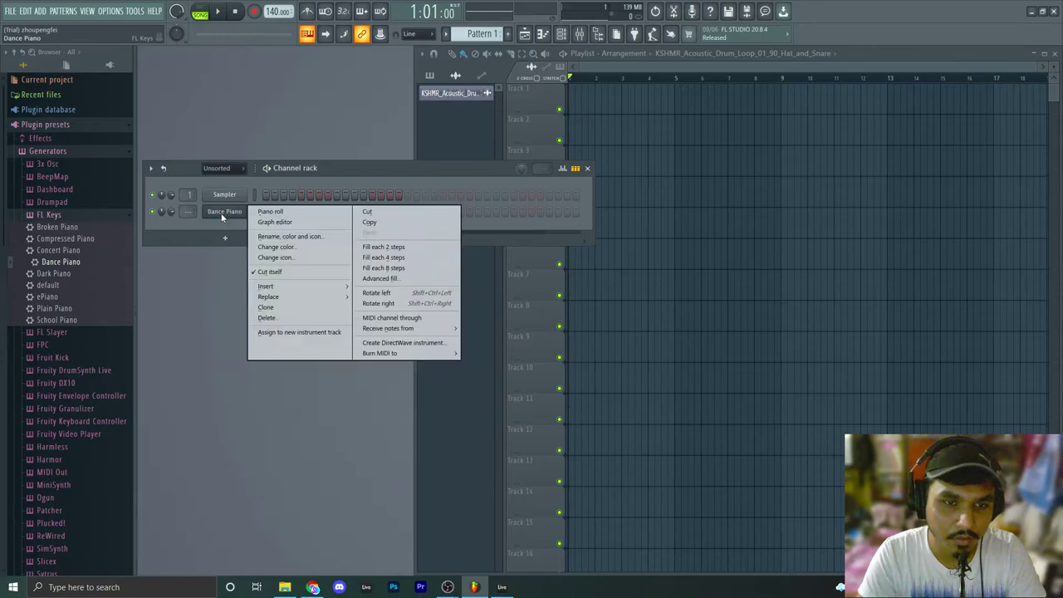
{"action": "left_click", "coordinate": [270, 211]}
{"action": "left_click_drag", "start_coordinate": [583, 119], "coordinate": [540, 137]}
{"action": "double_click", "coordinate": [540, 136]}
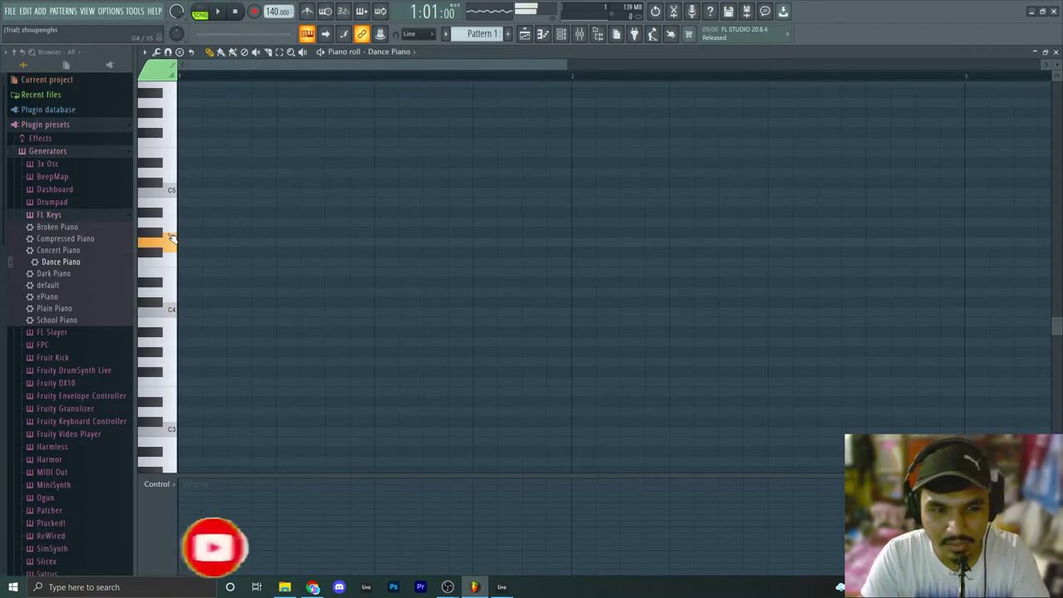
{"action": "left_click", "coordinate": [172, 295]}
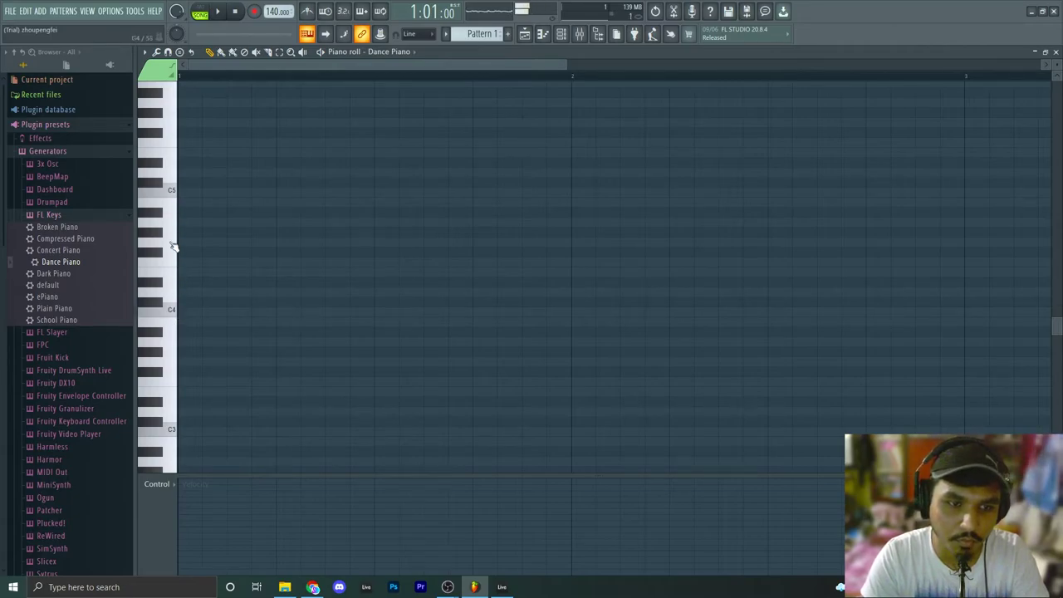
{"action": "left_click", "coordinate": [172, 306]}
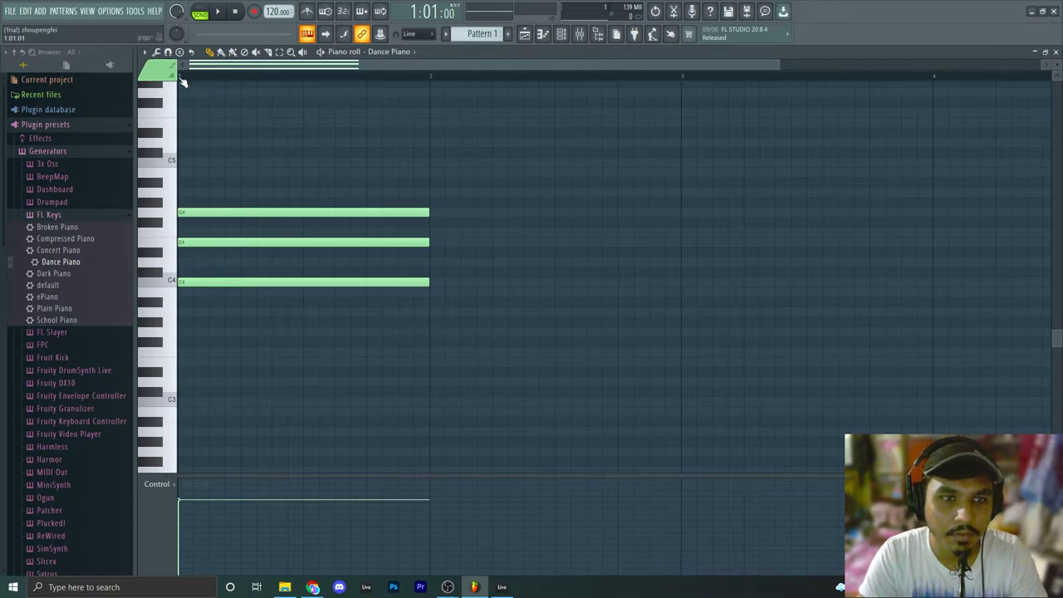
Play back the one-bar C4, E4 and G4 chord in pattern mode and stop it
{"action": "key", "text": "space"}
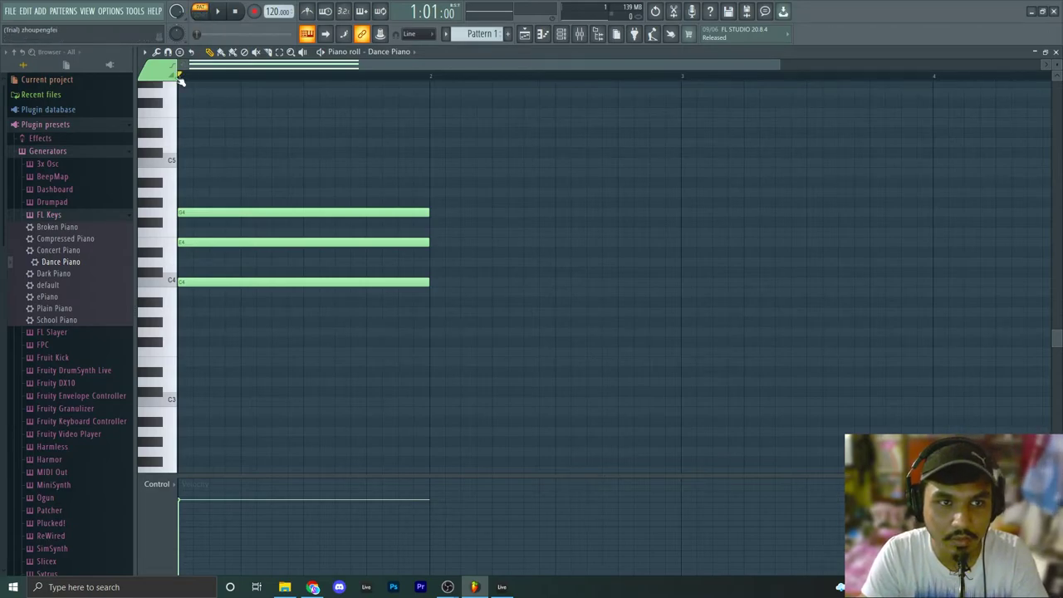
{"action": "key", "text": "space"}
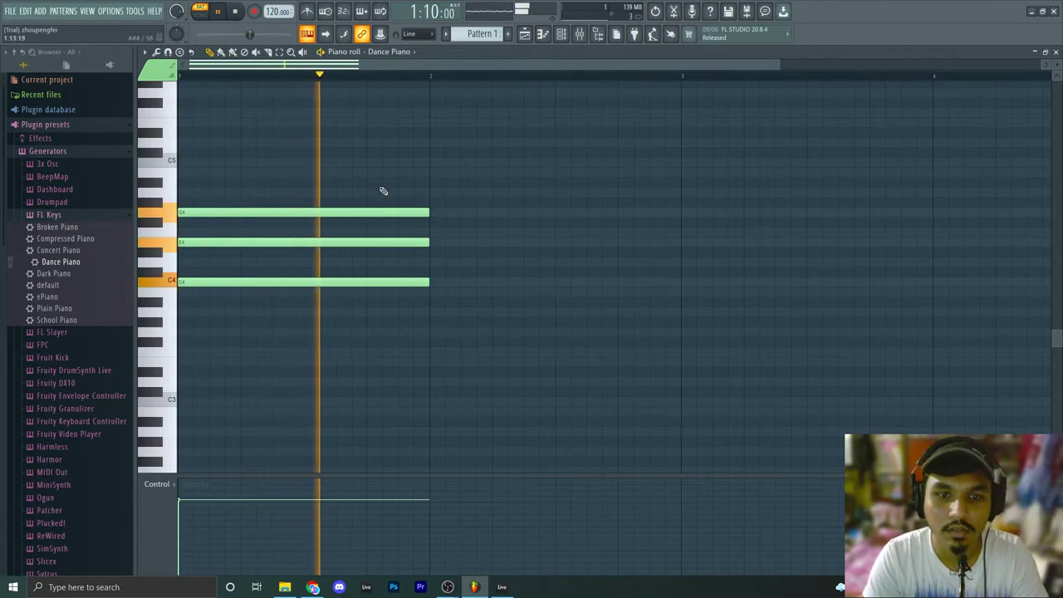
{"action": "key", "text": "space"}
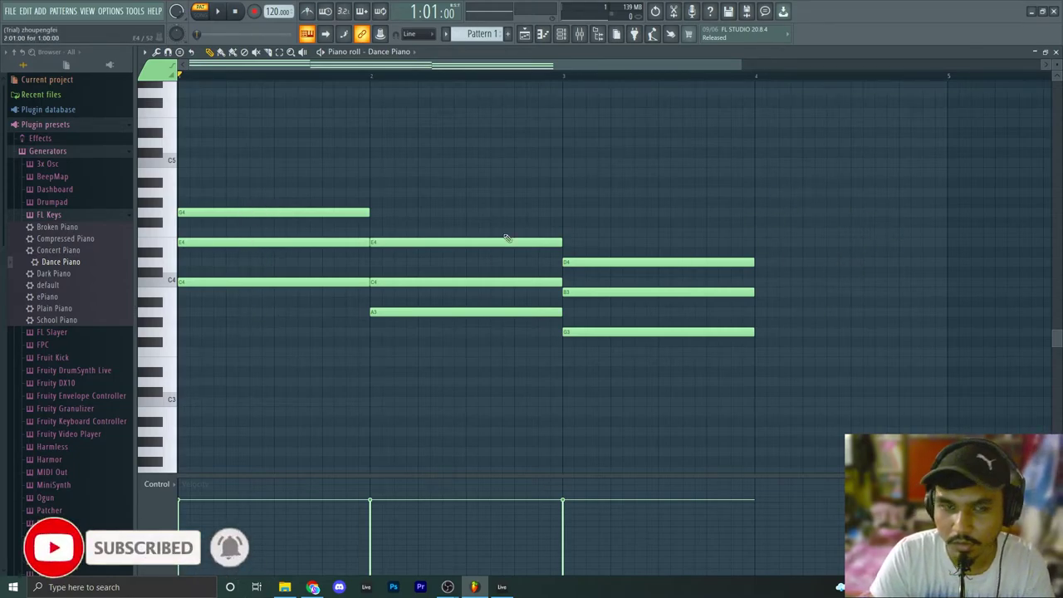
Copy the first bar's C4, E4 and G4 chord to bar 4 and play back the four-bar progression
{"action": "left_click_drag", "start_coordinate": [275, 190], "coordinate": [311, 336]}
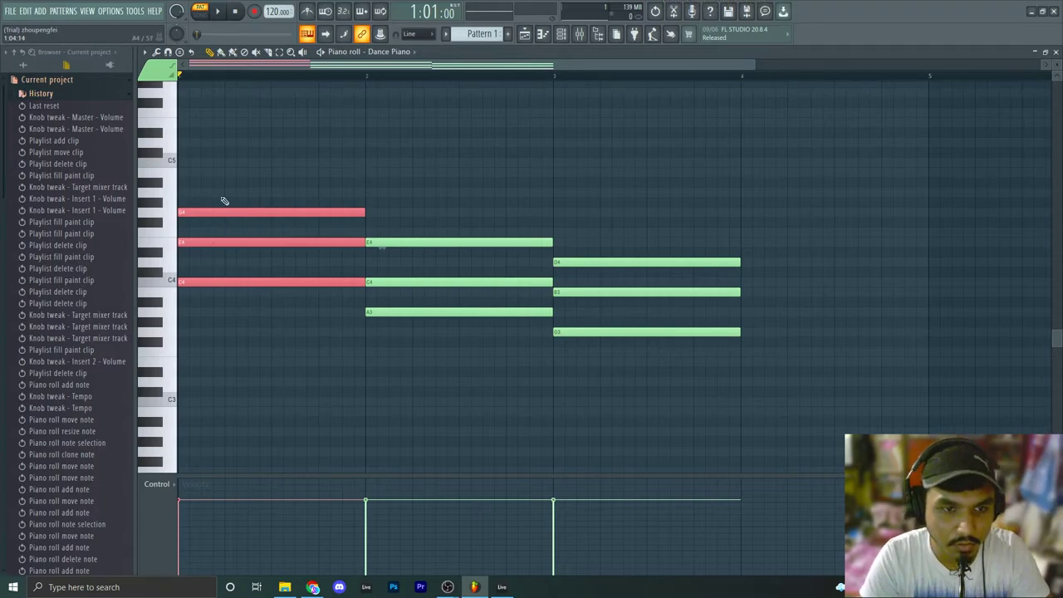
{"action": "left_click_drag", "start_coordinate": [218, 209], "coordinate": [782, 211]}
{"action": "key", "text": "space"}
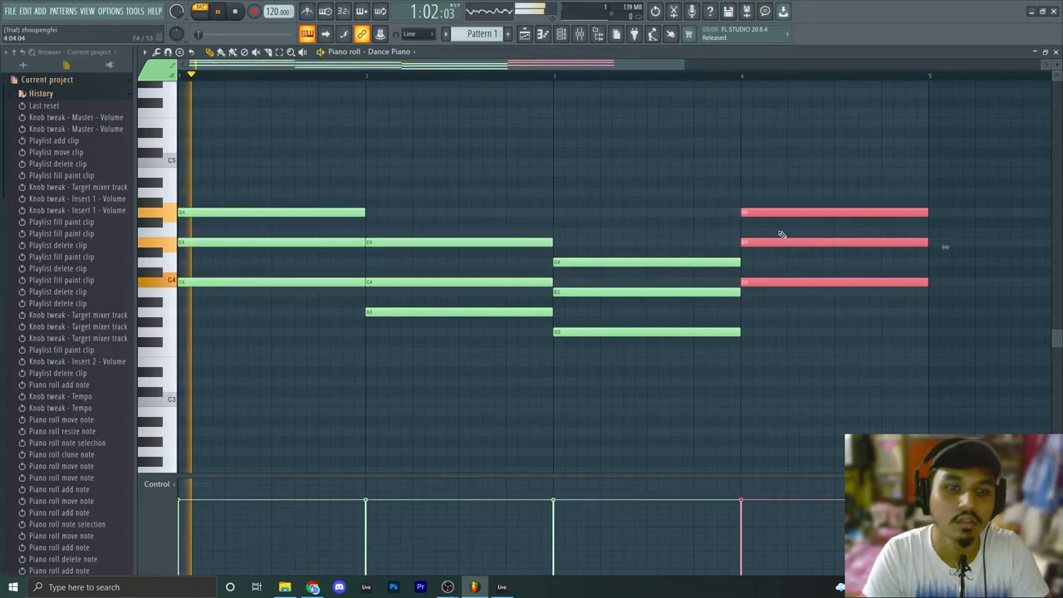
{"action": "key", "text": "space"}
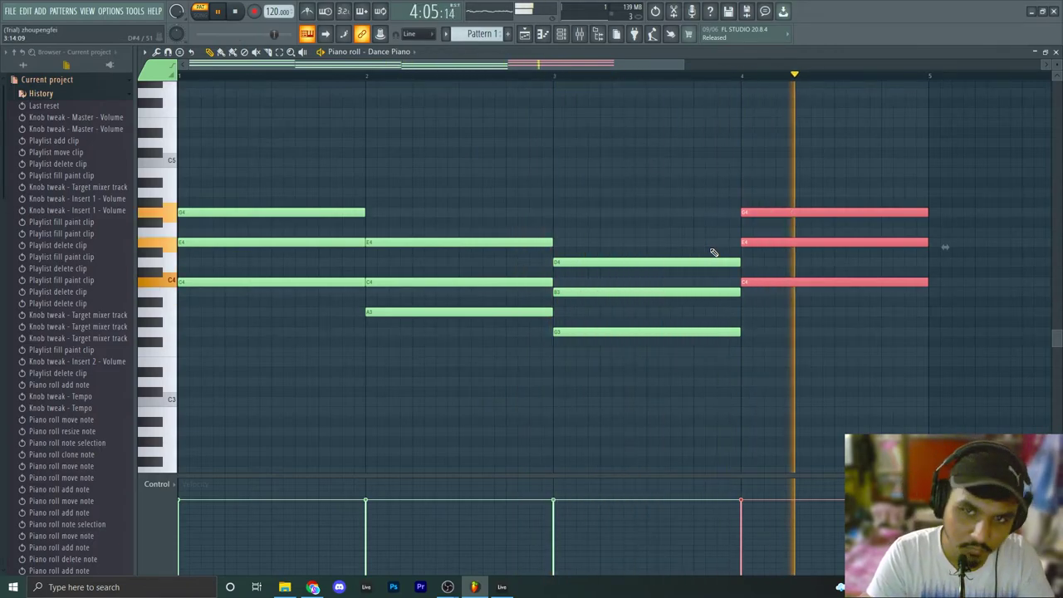
{"action": "key", "text": "space"}
Close the Piano roll and place Pattern 1 at the start of Track 1 in the Playlist
{"action": "left_click", "coordinate": [1056, 52]}
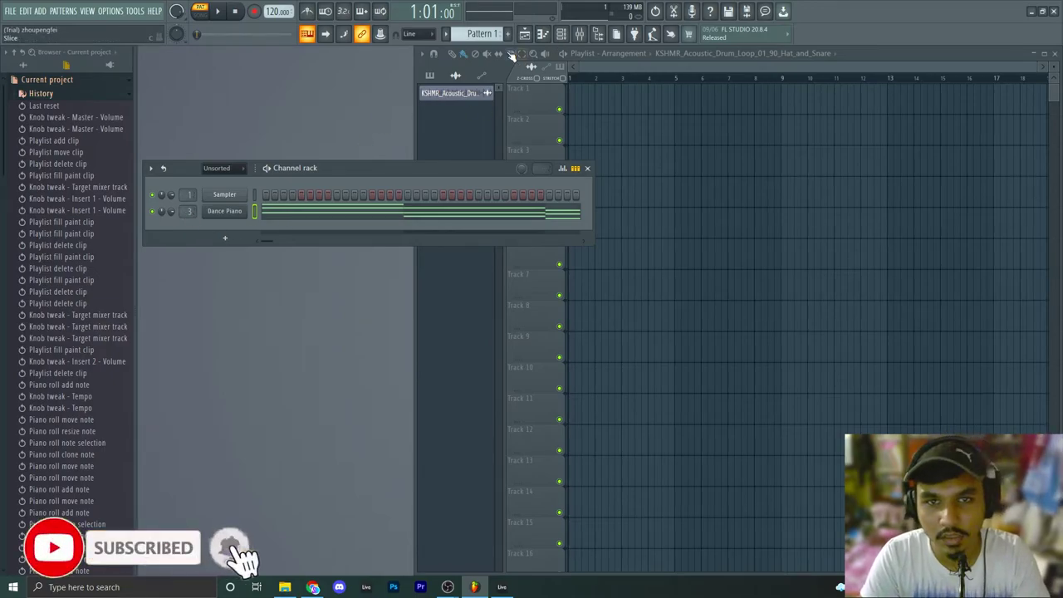
{"action": "left_click", "coordinate": [431, 75]}
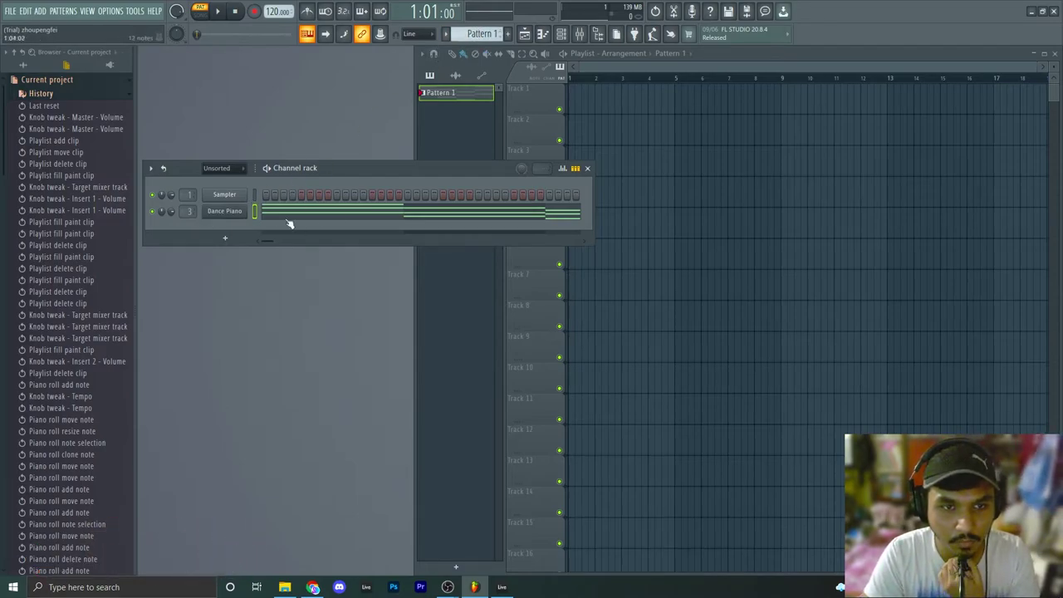
{"action": "left_click", "coordinate": [699, 62]}
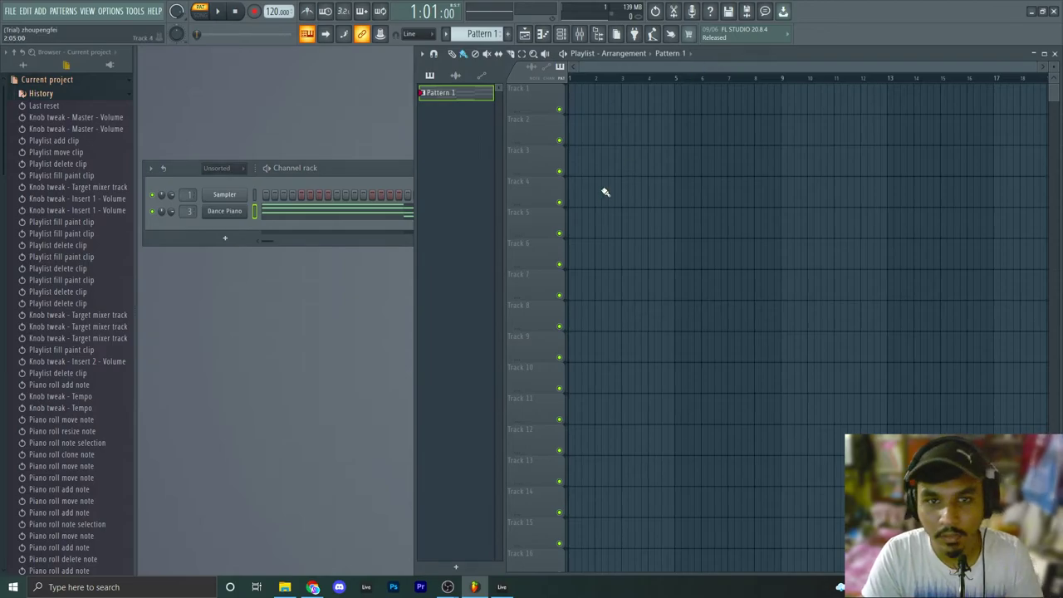
{"action": "left_click", "coordinate": [573, 97]}
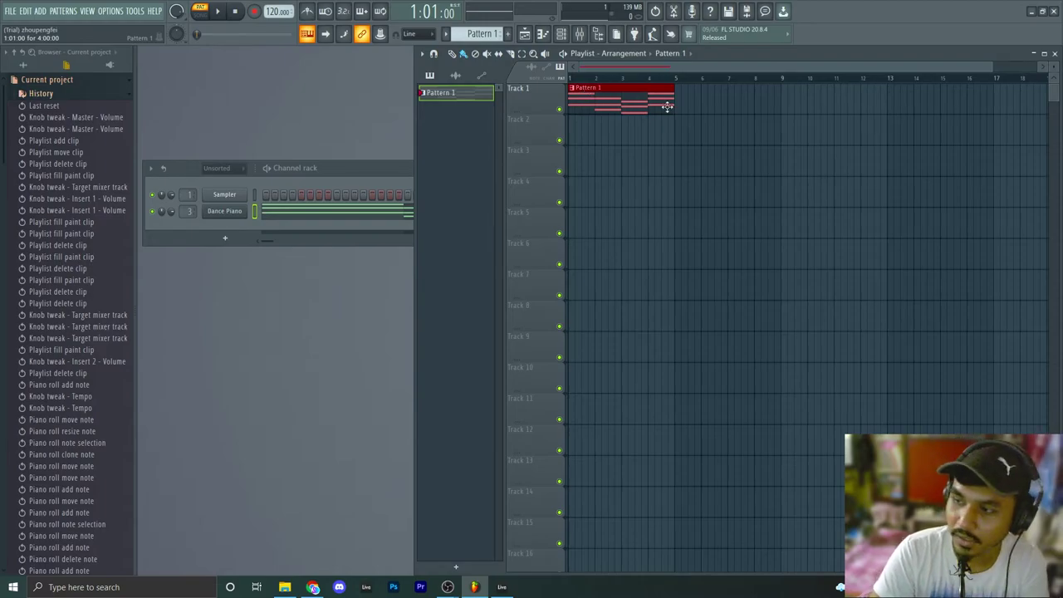
Show the Mixer and move it below the Channel rack, leaving the upper Playlist tracks uncovered
{"action": "left_click", "coordinate": [579, 33]}
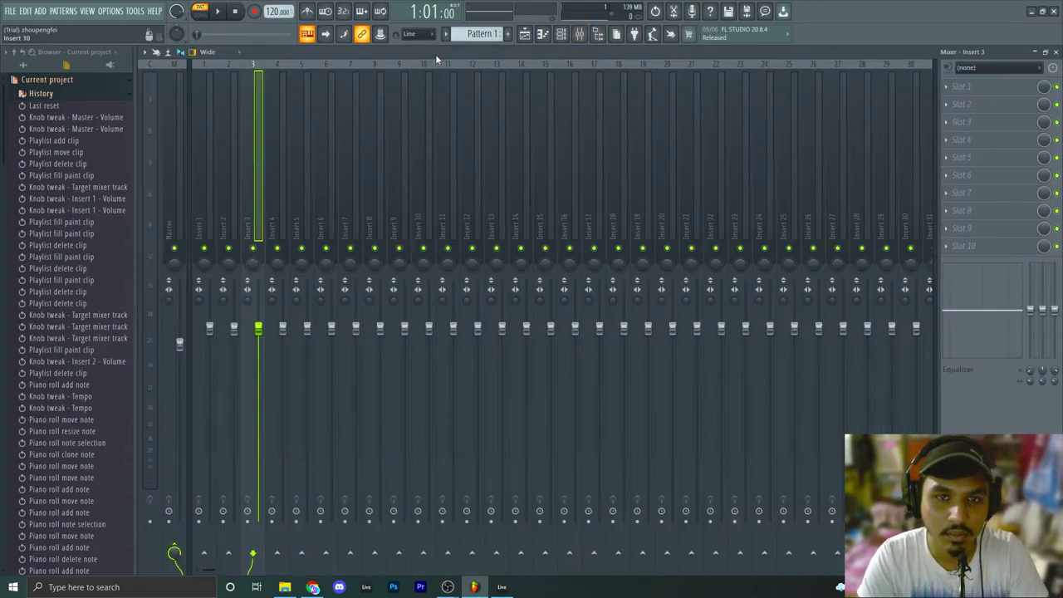
{"action": "left_click_drag", "start_coordinate": [236, 51], "coordinate": [815, 288]}
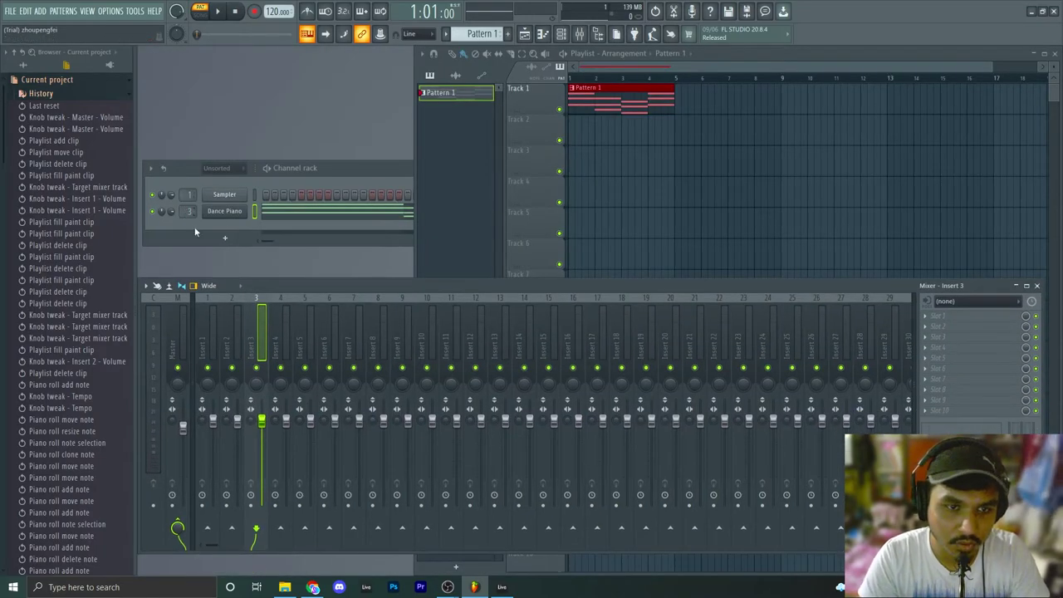
Move the Mixer up beneath the Channel rack, then play the Playlist in song mode while setting Insert 3's volume to 99%
{"action": "left_click_drag", "start_coordinate": [271, 290], "coordinate": [282, 254]}
{"action": "key", "text": "l"}
{"action": "key", "text": "space"}
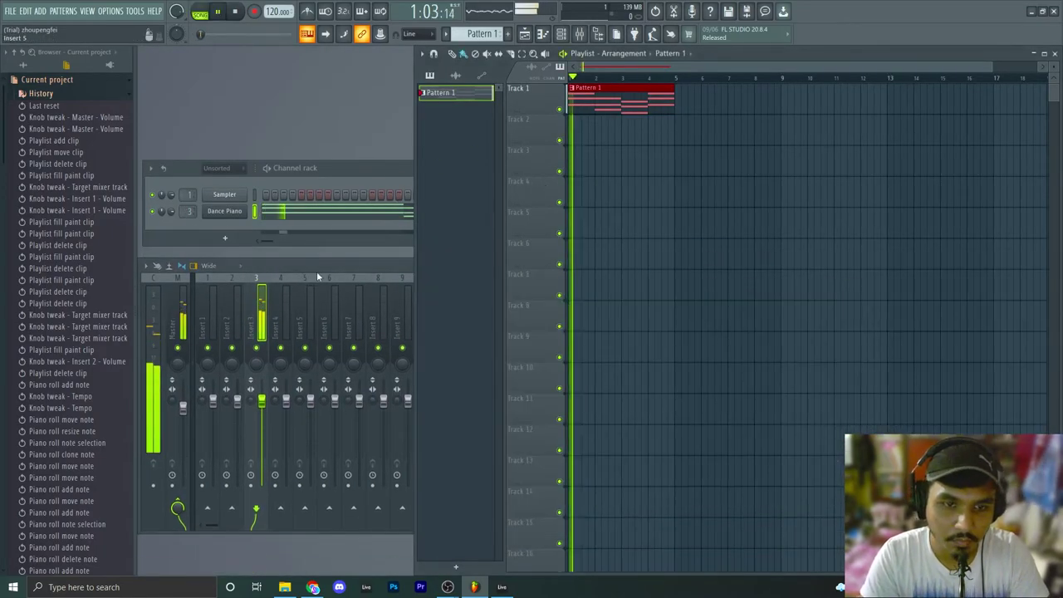
{"action": "mouse_move", "coordinate": [262, 402]}
{"action": "left_mouse_down"}
{"action": "mouse_move", "coordinate": [262, 427]}
{"action": "mouse_move", "coordinate": [262, 401]}
{"action": "left_mouse_up"}
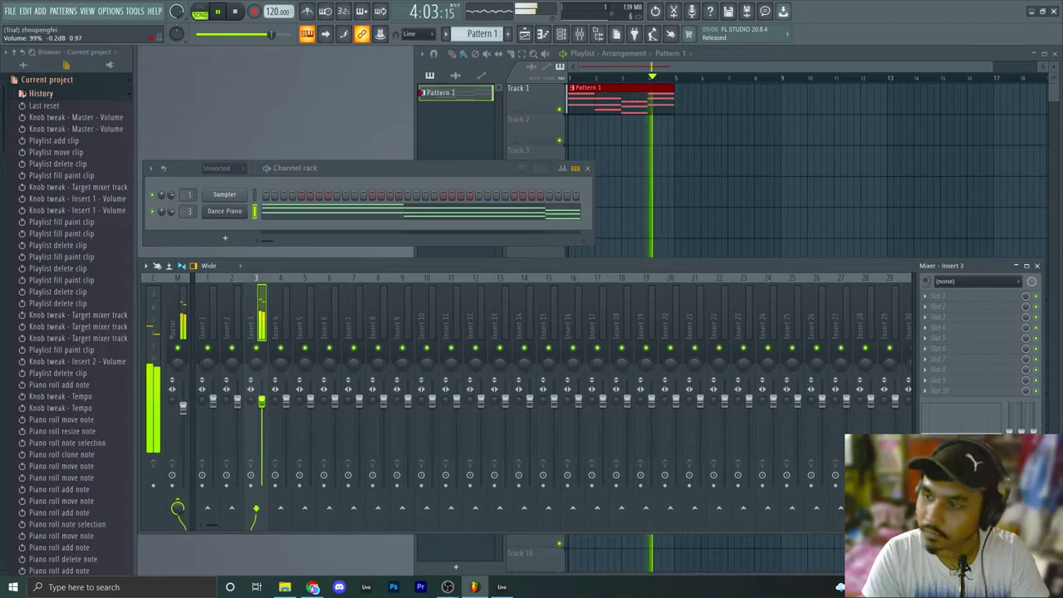
{"action": "key", "text": "space"}
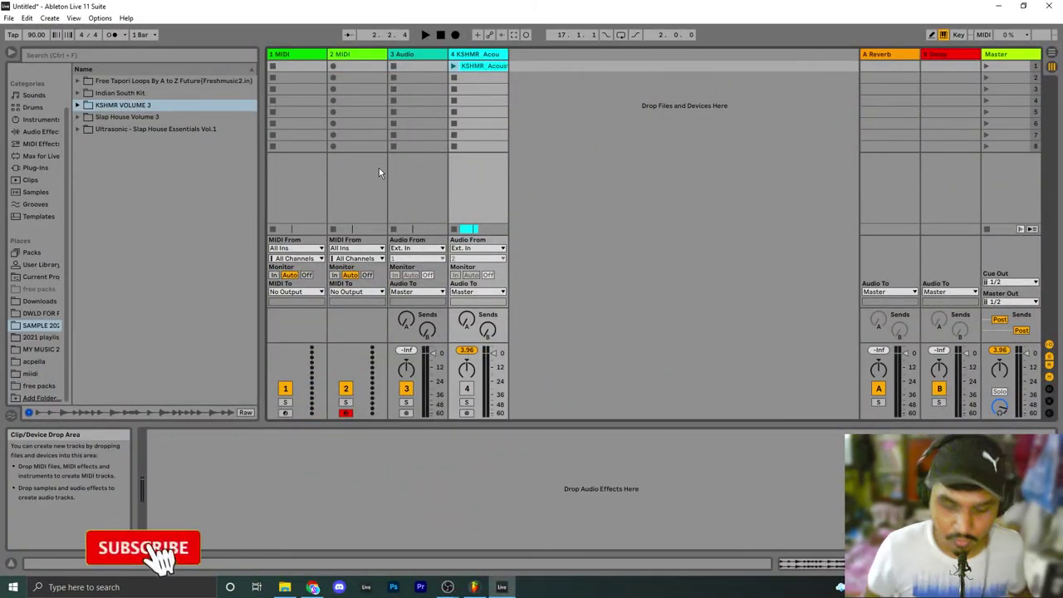
Switch to Ableton Live, search the instruments for "piano" and load Grand Piano.adg onto MIDI track 1
{"action": "left_click", "coordinate": [37, 120]}
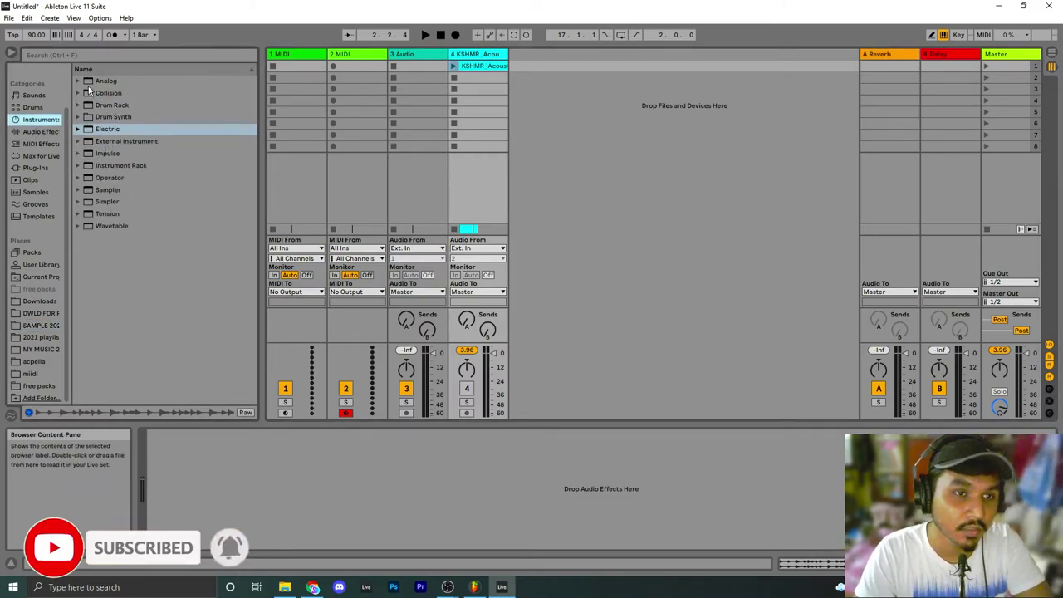
{"action": "left_click", "coordinate": [64, 56]}
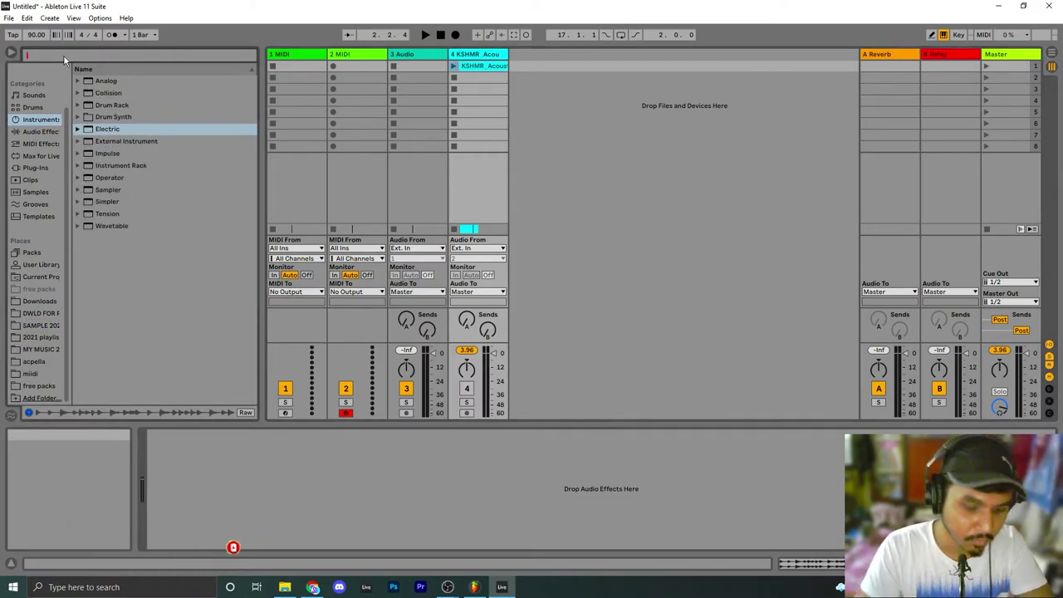
{"action": "type", "text": "piano"}
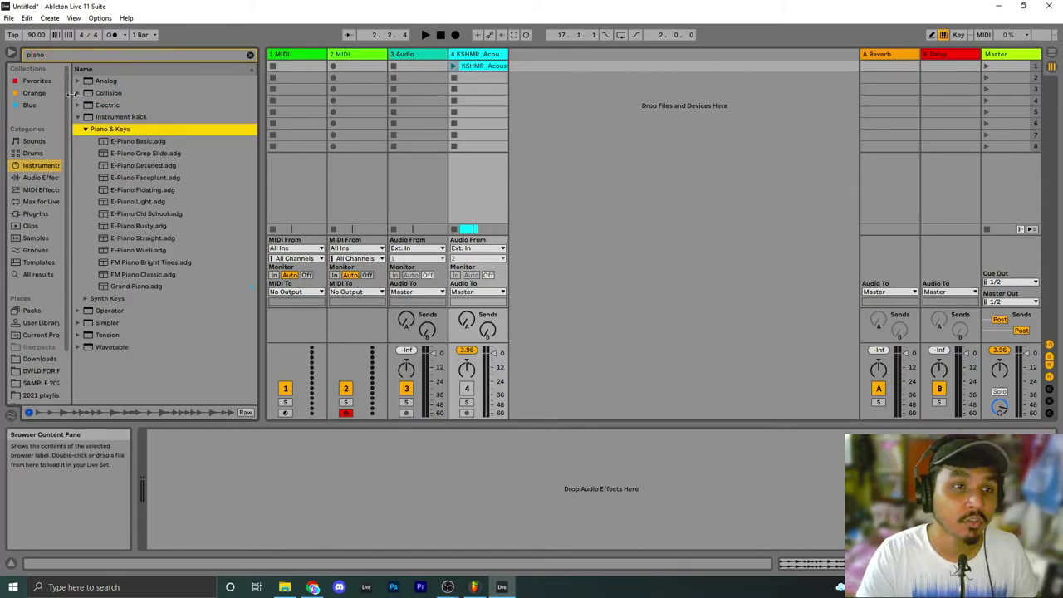
{"action": "left_click", "coordinate": [133, 287]}
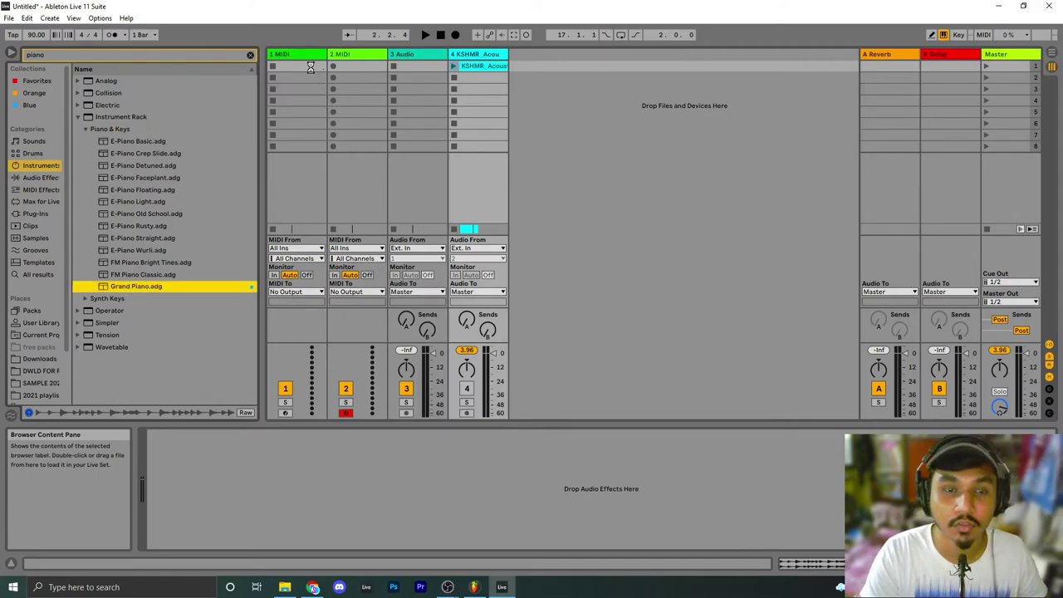
{"action": "left_click_drag", "start_coordinate": [281, 54], "coordinate": [283, 55]}
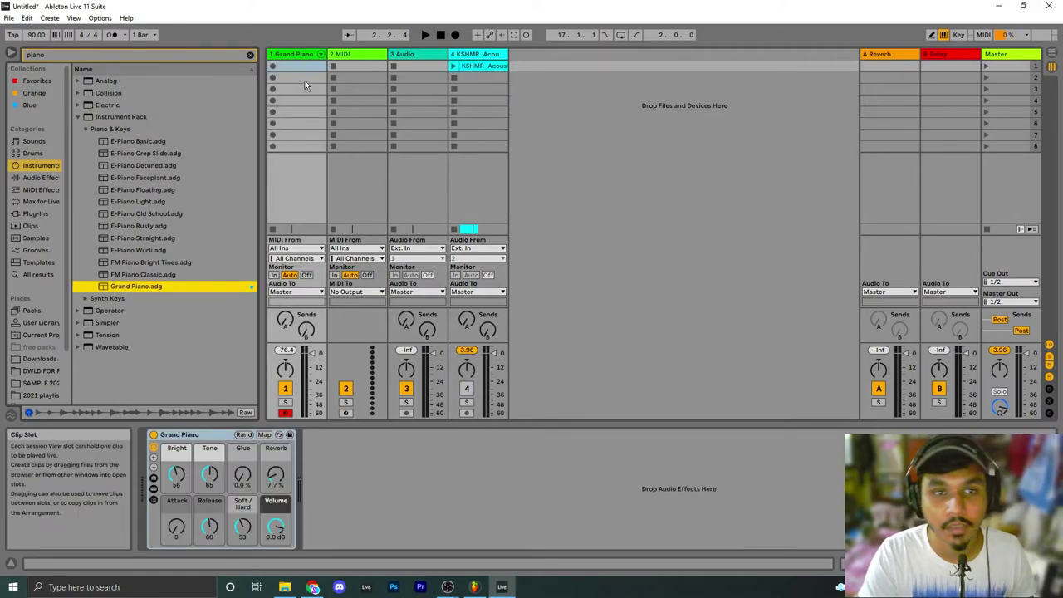
Create a MIDI clip in the Grand Piano track's first slot, enlarge its note editor and set the loop length to 4 bars
{"action": "double_click", "coordinate": [298, 66]}
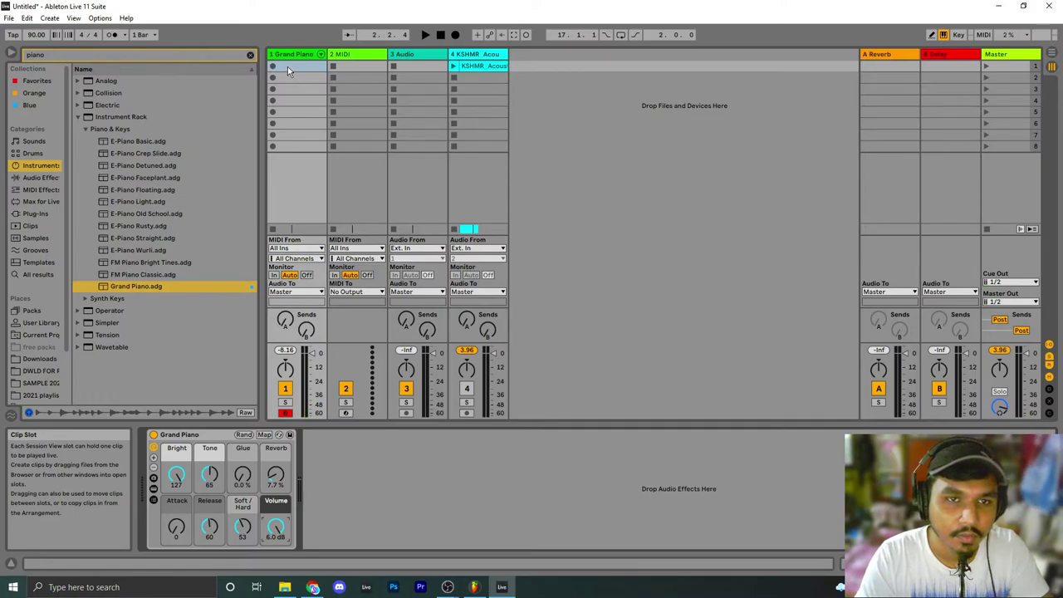
{"action": "left_click_drag", "start_coordinate": [511, 425], "coordinate": [524, 225]}
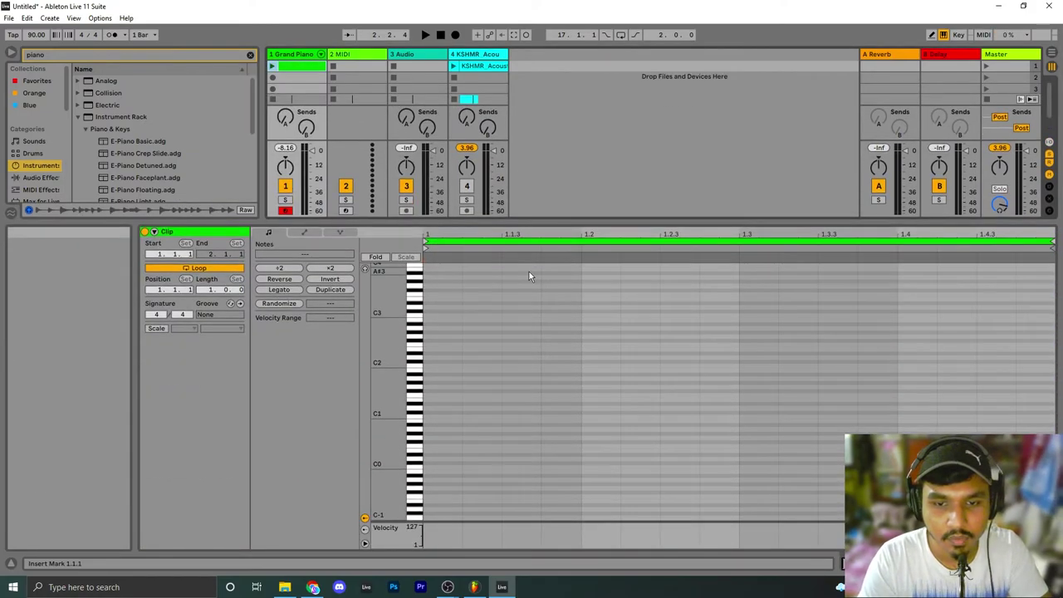
{"action": "left_click_drag", "start_coordinate": [1052, 242], "coordinate": [941, 241]}
{"action": "key", "text": "ctrl+z"}
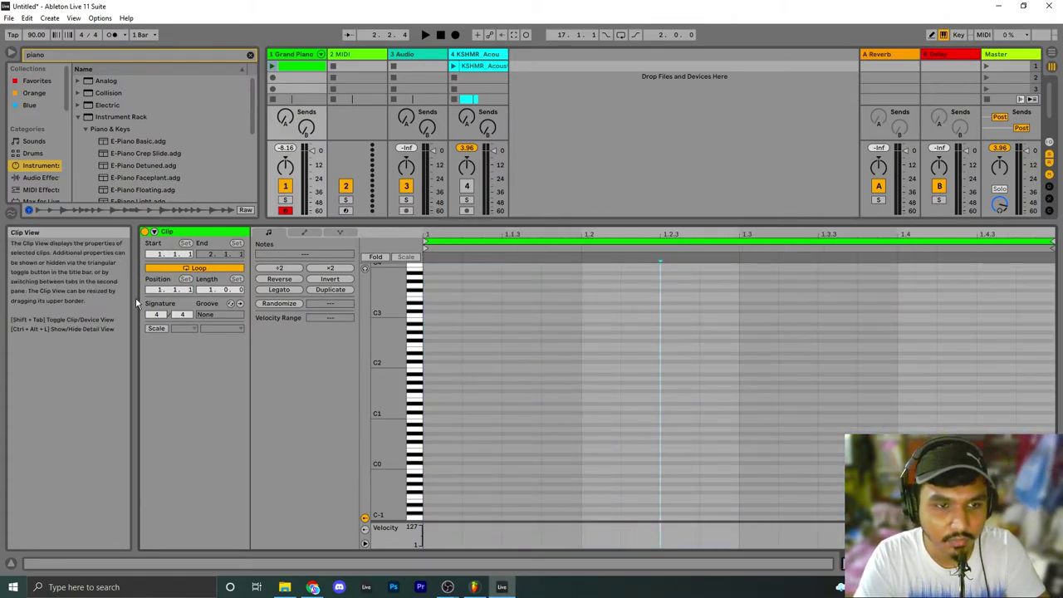
{"action": "left_click_drag", "start_coordinate": [212, 290], "coordinate": [212, 271]}
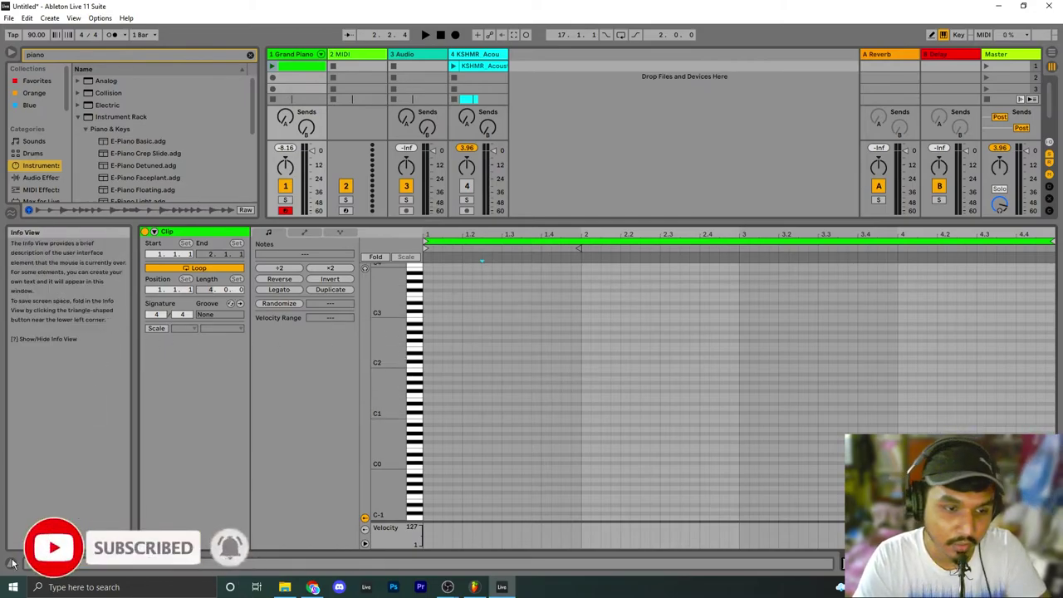
Hide the Info View, draw a one-bar C2 note at the clip's start and copy it up to E2
{"action": "key", "text": "shift+slash"}
{"action": "mouse_move", "coordinate": [261, 371]}
{"action": "left_mouse_down"}
{"action": "mouse_move", "coordinate": [276, 368]}
{"action": "mouse_move", "coordinate": [279, 386]}
{"action": "mouse_move", "coordinate": [304, 392]}
{"action": "mouse_move", "coordinate": [482, 392]}
{"action": "left_mouse_up"}
{"action": "left_click_drag", "start_coordinate": [256, 393], "coordinate": [281, 392]}
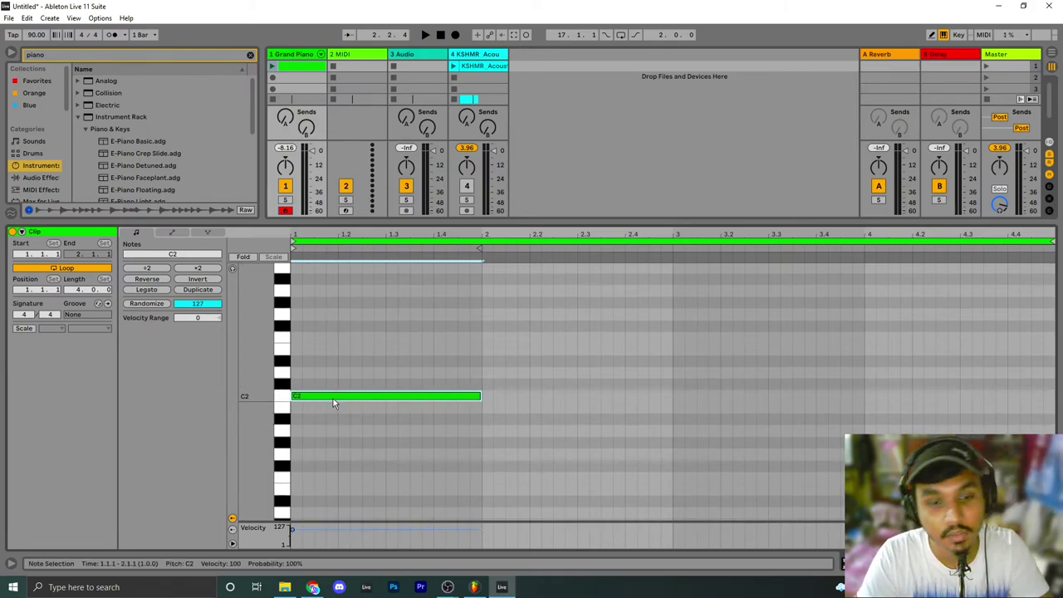
{"action": "left_click_drag", "start_coordinate": [333, 396], "coordinate": [338, 355]}
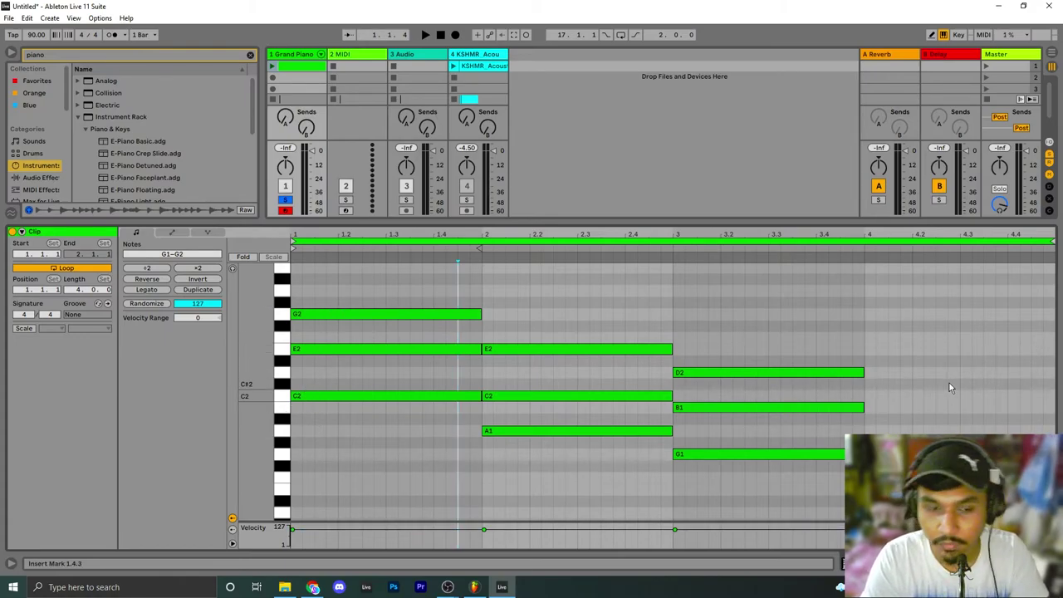
Copy the first bar's C2, E2 and G2 chord to bar 4 and launch the clip to hear the progression
{"action": "left_click_drag", "start_coordinate": [337, 409], "coordinate": [360, 268]}
{"action": "left_click", "coordinate": [317, 397]}
{"action": "left_click_drag", "start_coordinate": [316, 397], "coordinate": [885, 396]}
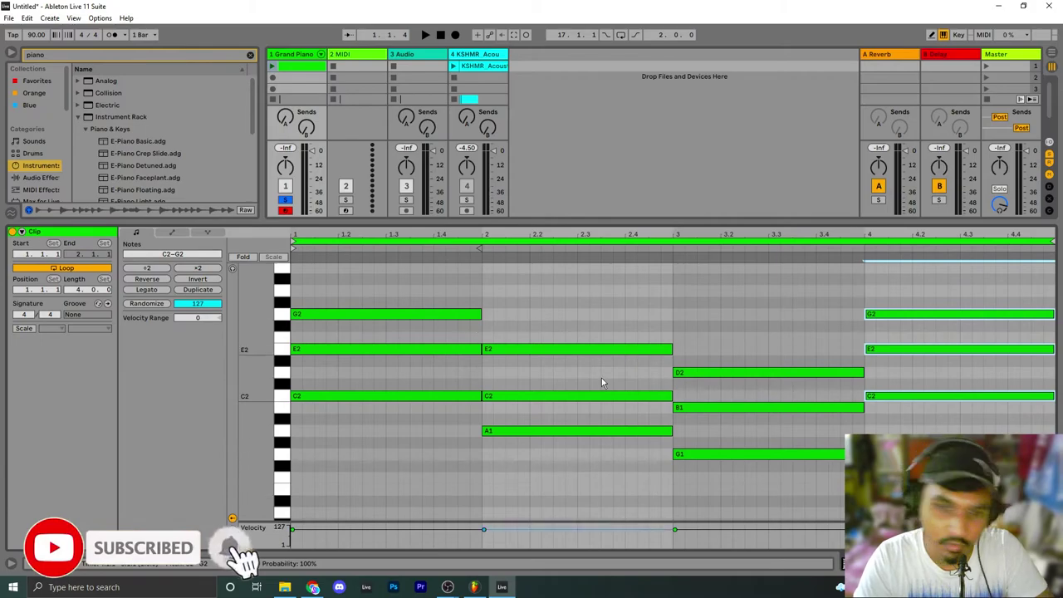
{"action": "left_click", "coordinate": [272, 67]}
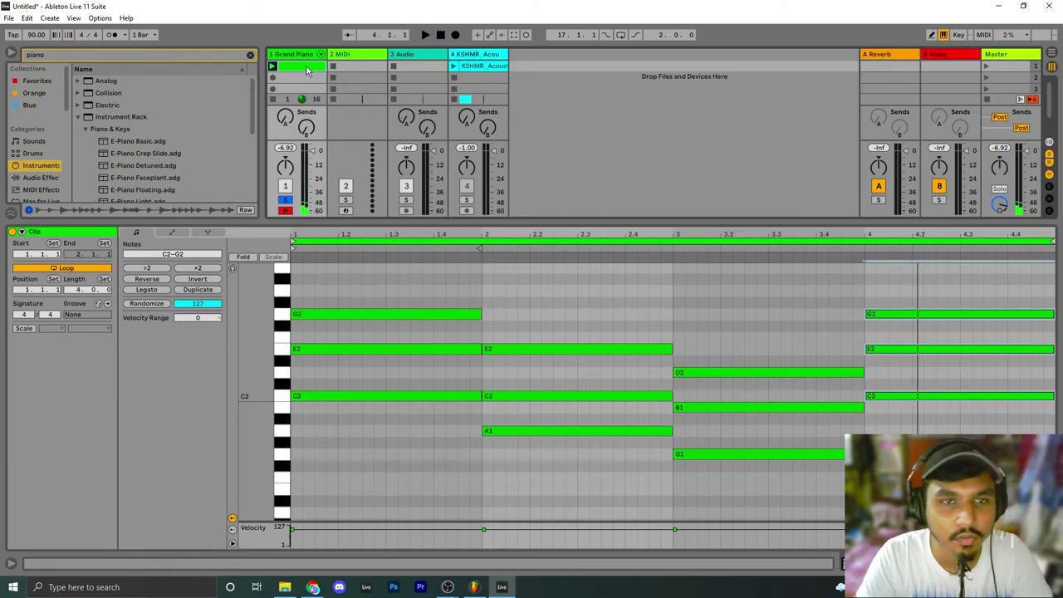
Place the piano clip at bar 1 of track 1 in the Arrangement, restore arrangement playback and audition it
{"action": "left_click_drag", "start_coordinate": [306, 71], "coordinate": [376, 95]}
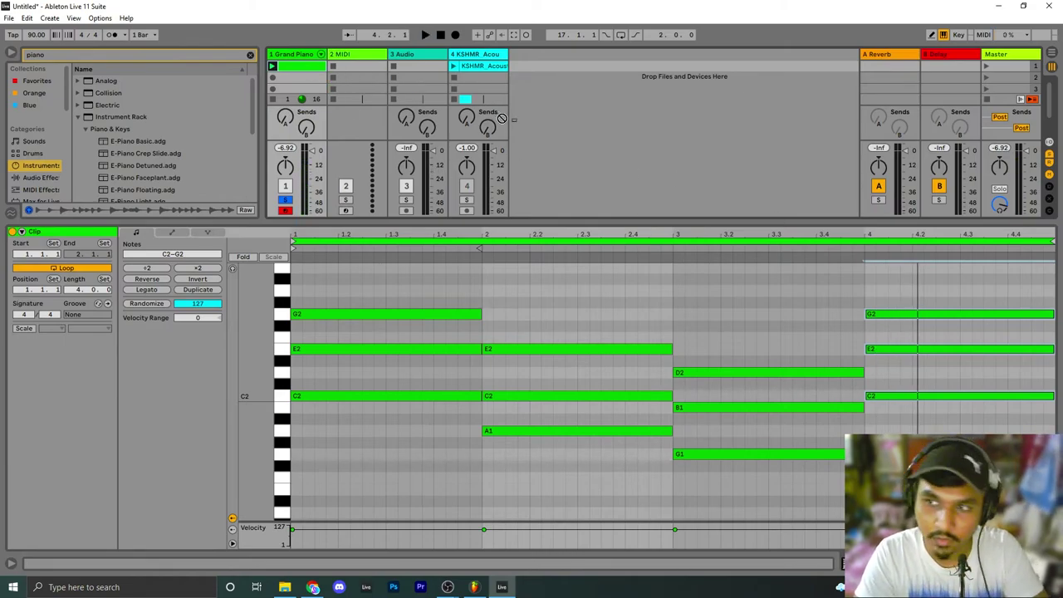
{"action": "key", "text": "Tab"}
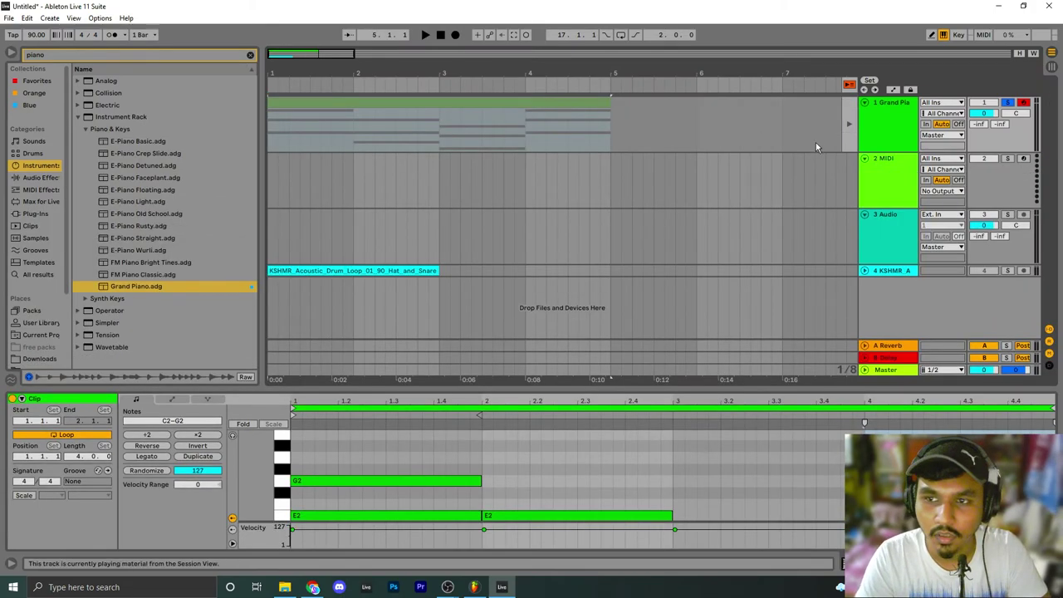
{"action": "left_click", "coordinate": [850, 124]}
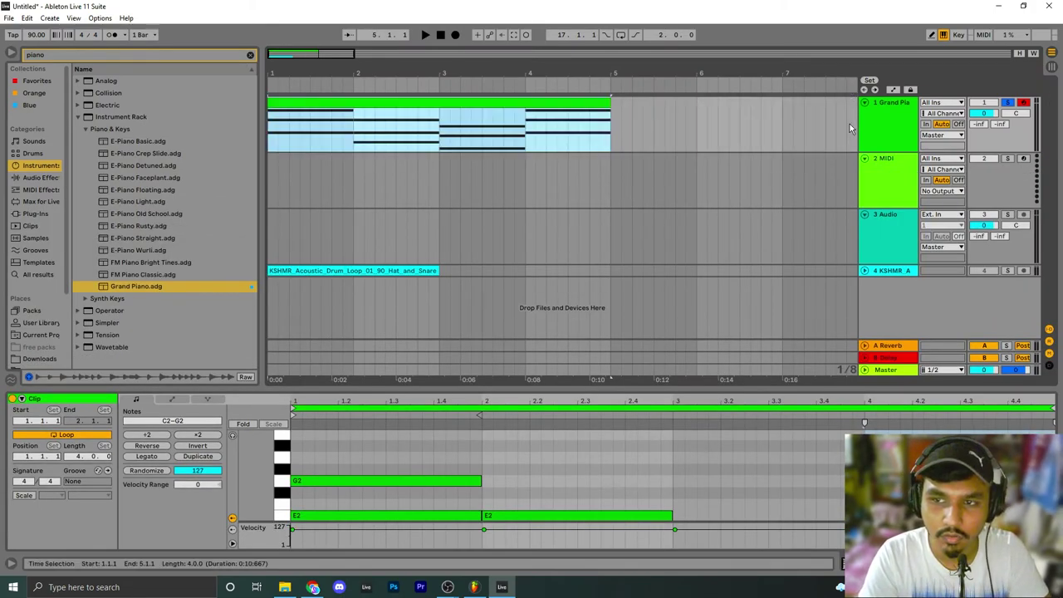
{"action": "scroll", "coordinate": [461, 114], "scroll_direction": "down", "scroll_amount": 2}
{"action": "key", "text": "space"}
{"action": "key", "text": "space"}
Compare the Grand Piano clip in Session View and Arrangement View
{"action": "key", "text": "Tab"}
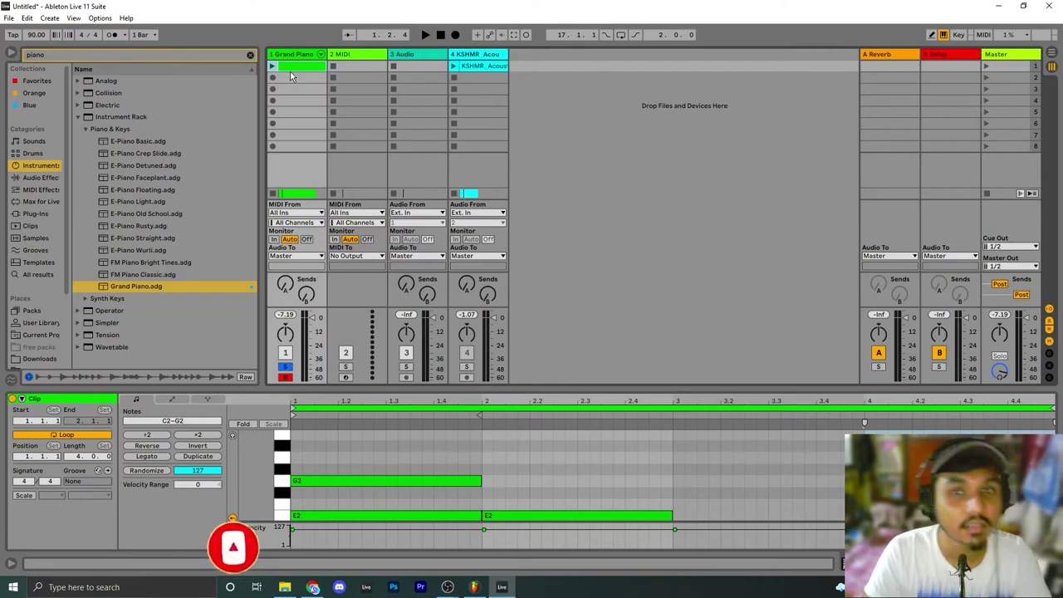
{"action": "key", "text": "Tab"}
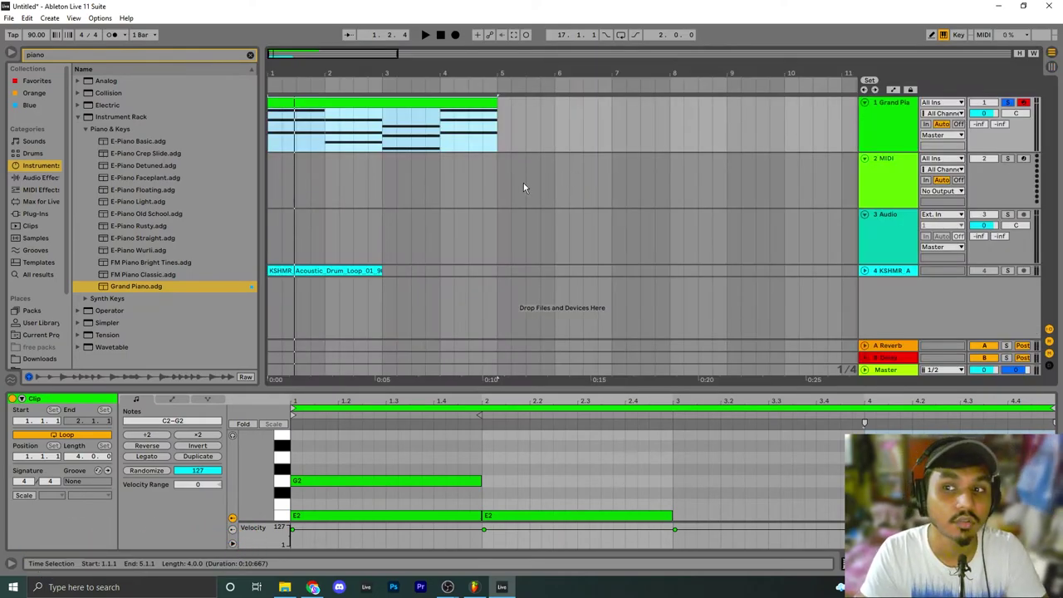
{"action": "key", "text": "Tab"}
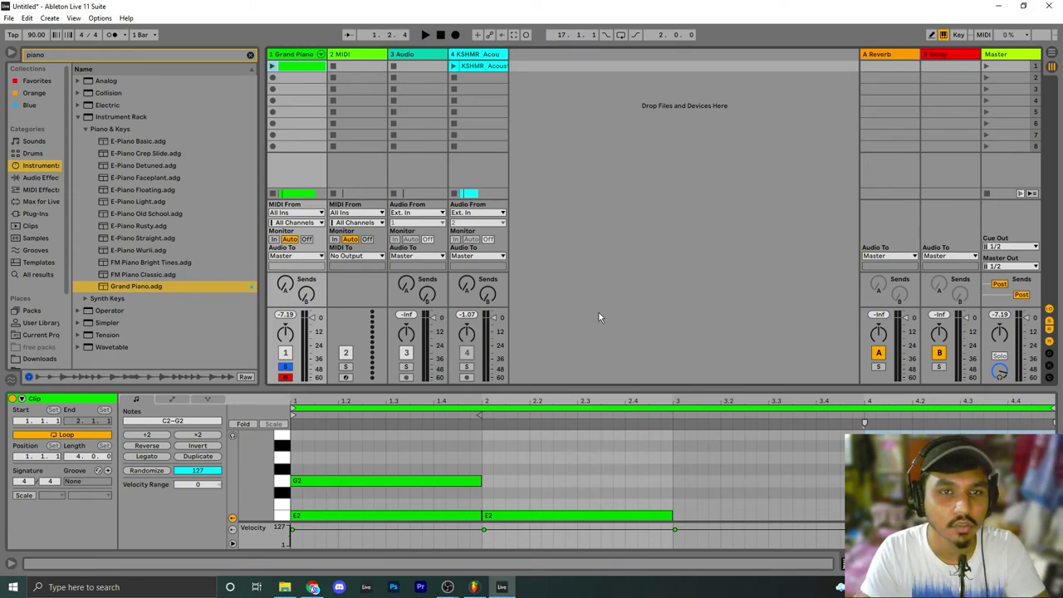
{"action": "key", "text": "Tab"}
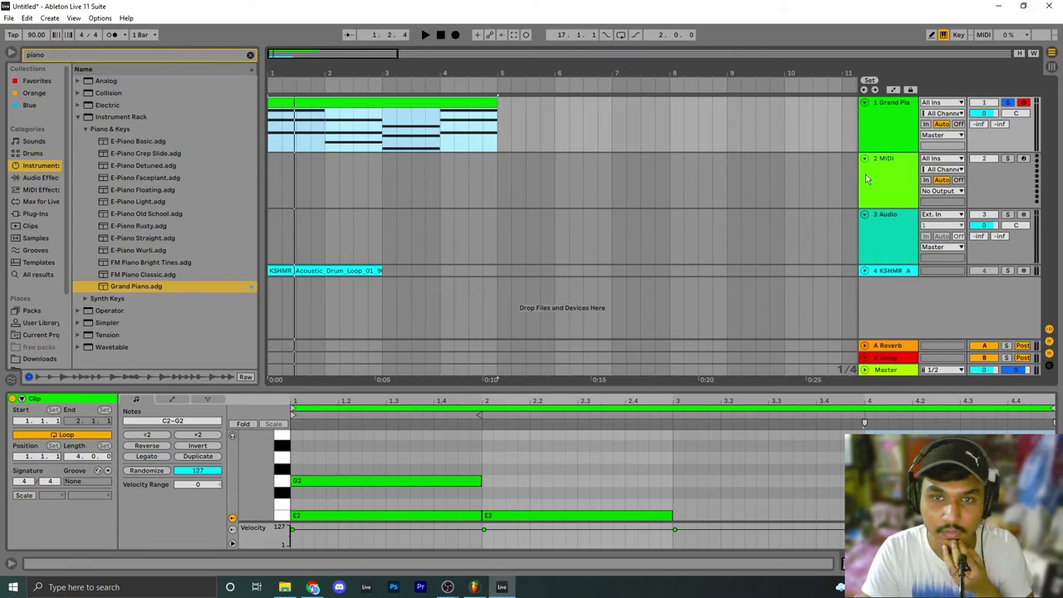
Load Grand Piano.adg onto the second MIDI track
{"action": "left_click", "coordinate": [897, 166]}
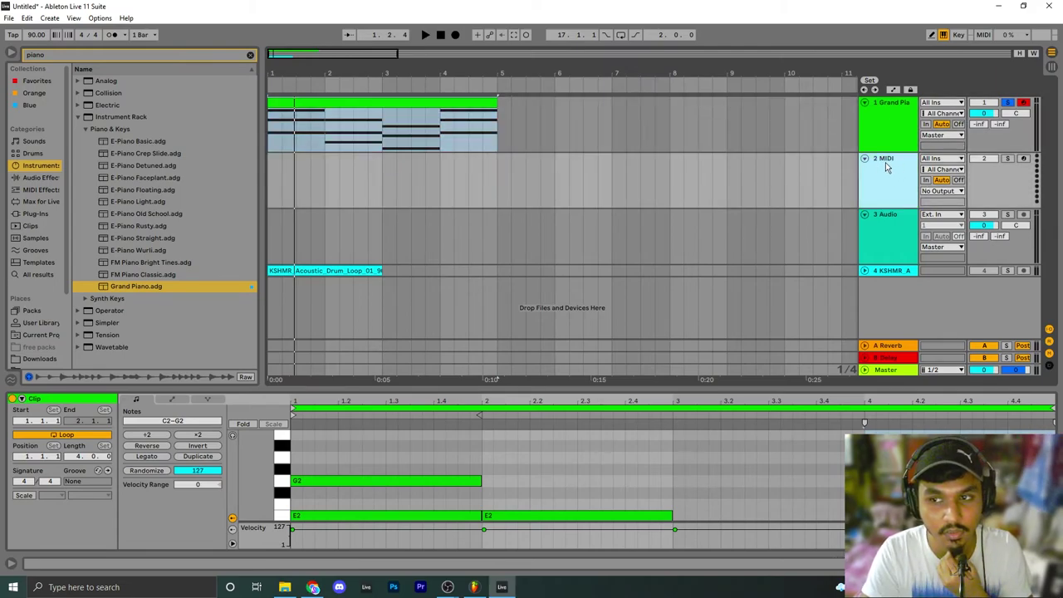
{"action": "left_click", "coordinate": [129, 288]}
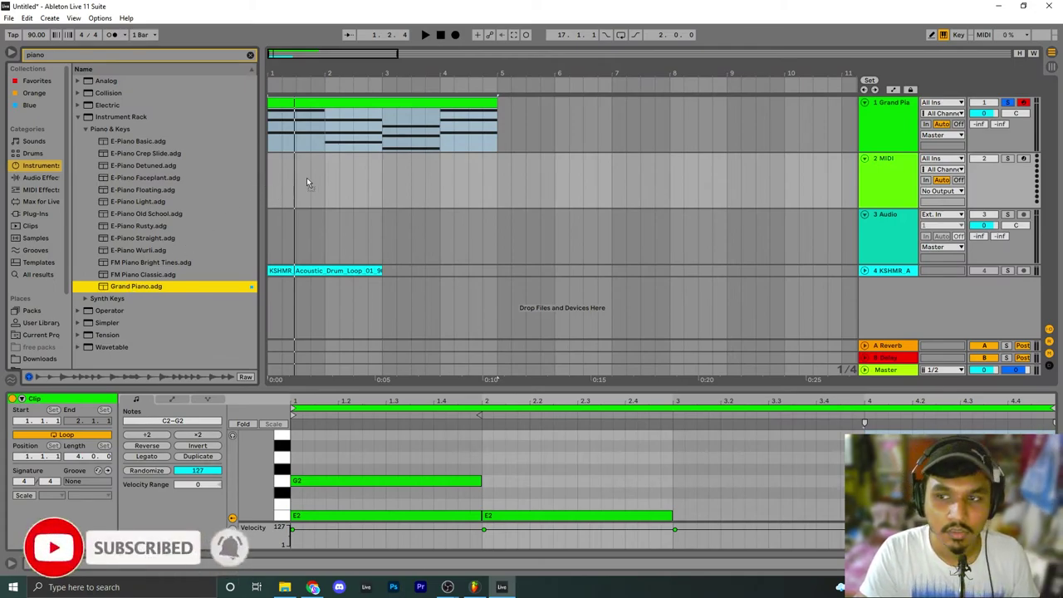
{"action": "key", "text": "Return"}
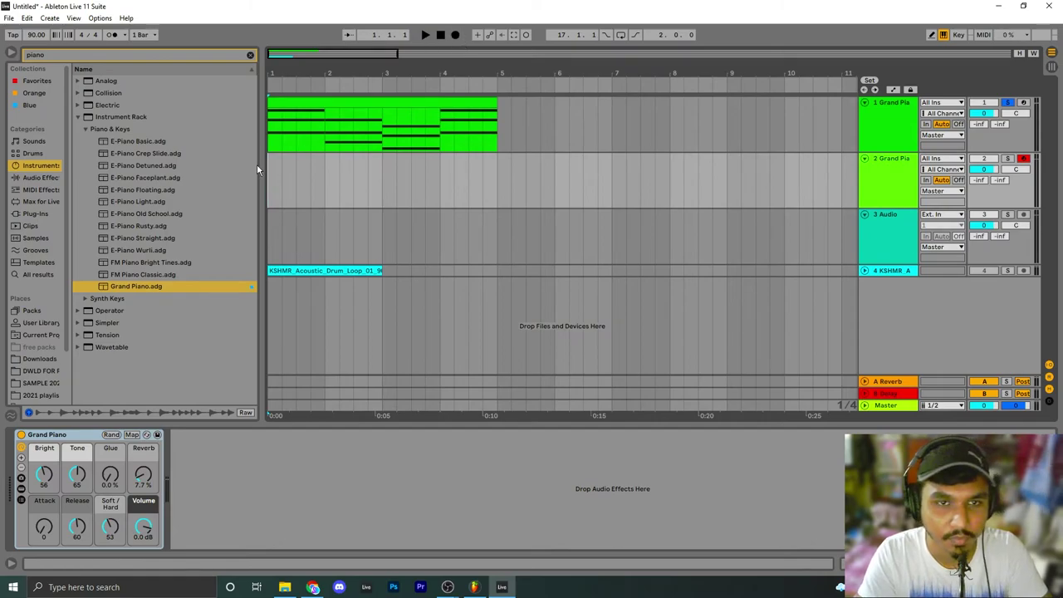
Insert an empty four-bar MIDI clip on track 2, spanning bars 1 to 4
{"action": "left_click_drag", "start_coordinate": [267, 158], "coordinate": [498, 170]}
{"action": "right_click", "coordinate": [490, 163]}
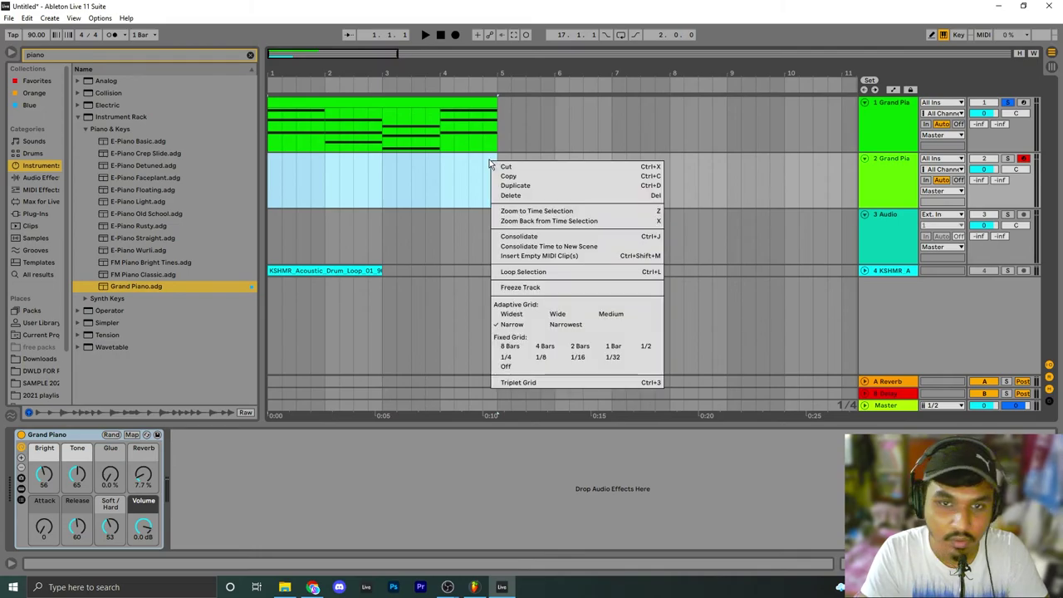
{"action": "left_click", "coordinate": [534, 255]}
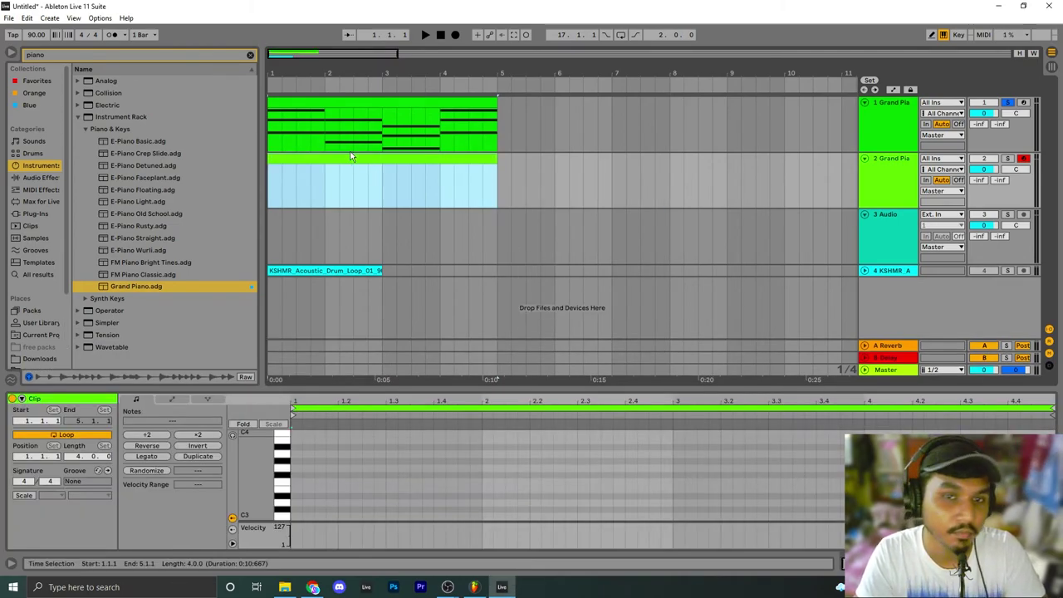
Open the empty track 2 clip in an enlarged note editor to inspect it, then shrink the editor again
{"action": "double_click", "coordinate": [300, 155]}
{"action": "left_click_drag", "start_coordinate": [463, 388], "coordinate": [457, 209]}
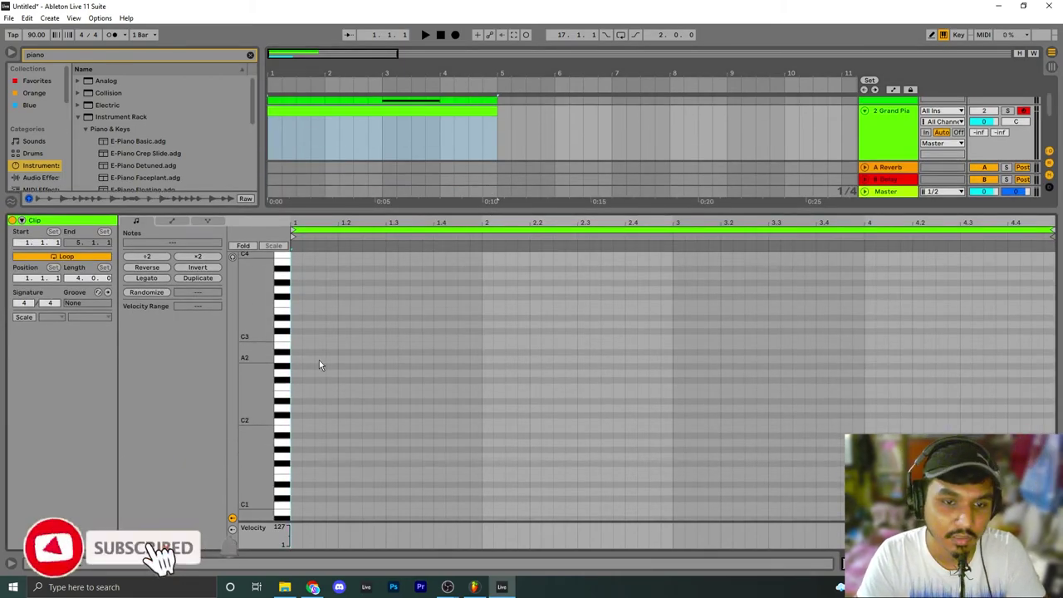
{"action": "left_click", "coordinate": [391, 390]}
{"action": "left_click_drag", "start_coordinate": [404, 389], "coordinate": [407, 390]}
{"action": "left_click_drag", "start_coordinate": [550, 210], "coordinate": [558, 408]}
Check track 2 in Session View and copy track 1's four-bar chord clip onto track 2 at bar 1 in the Arrangement
{"action": "left_click", "coordinate": [884, 170]}
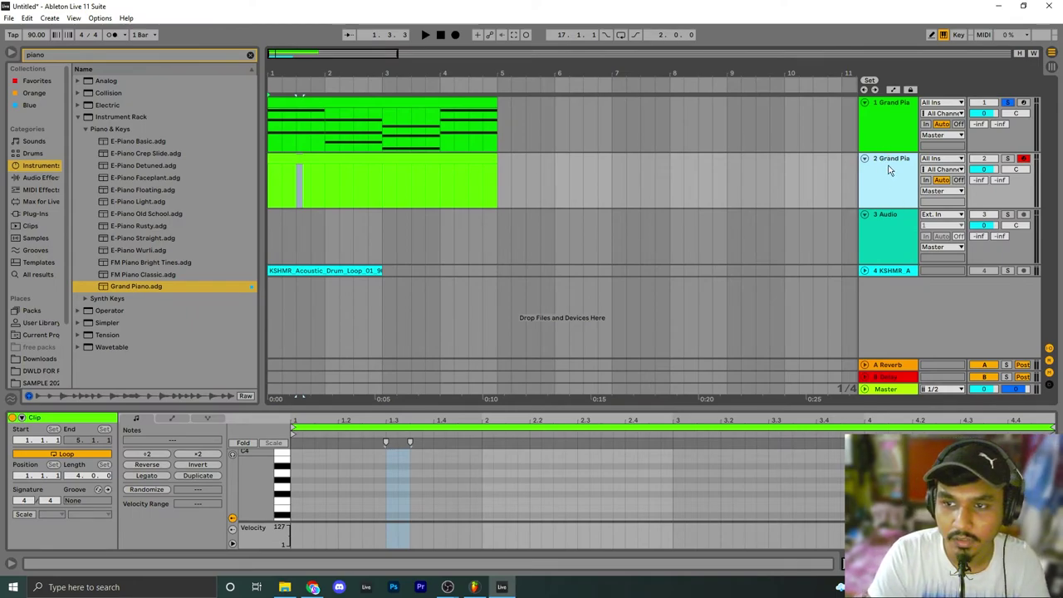
{"action": "key", "text": "Tab"}
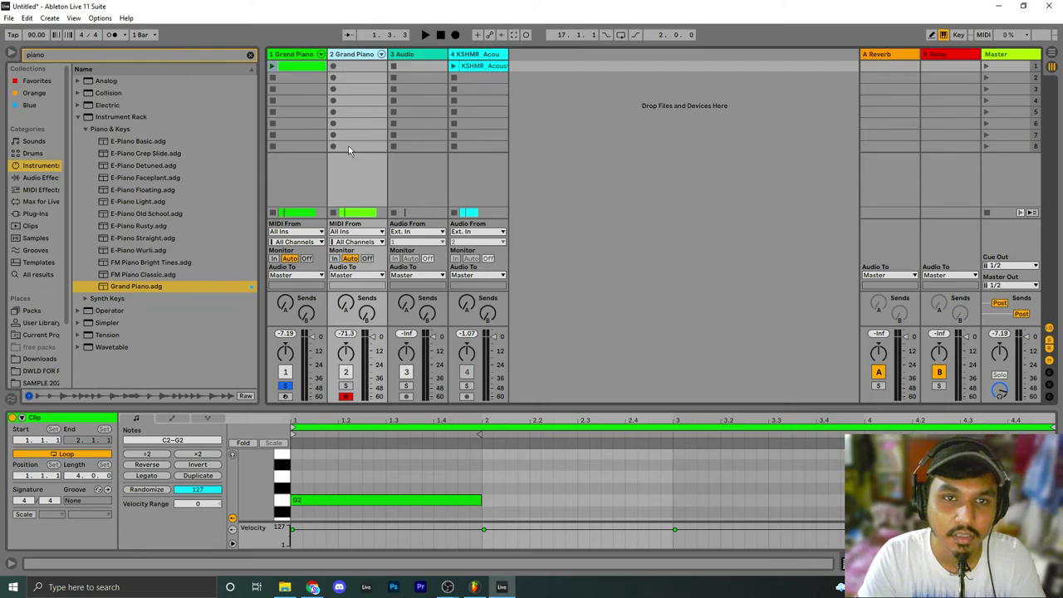
{"action": "key", "text": "Tab"}
{"action": "left_click", "coordinate": [377, 104]}
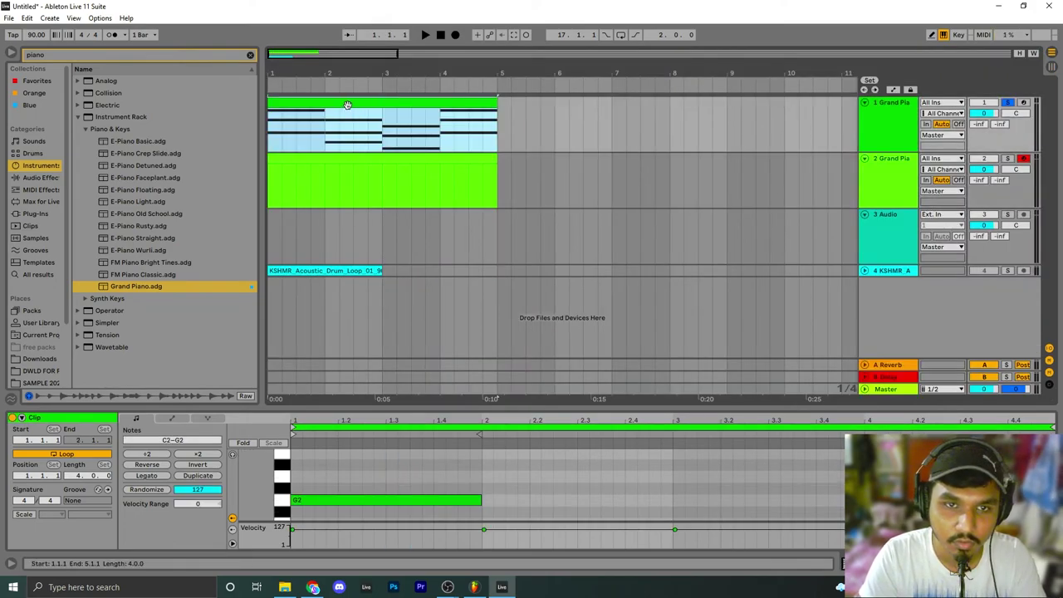
{"action": "left_click_drag", "start_coordinate": [358, 100], "coordinate": [362, 186]}
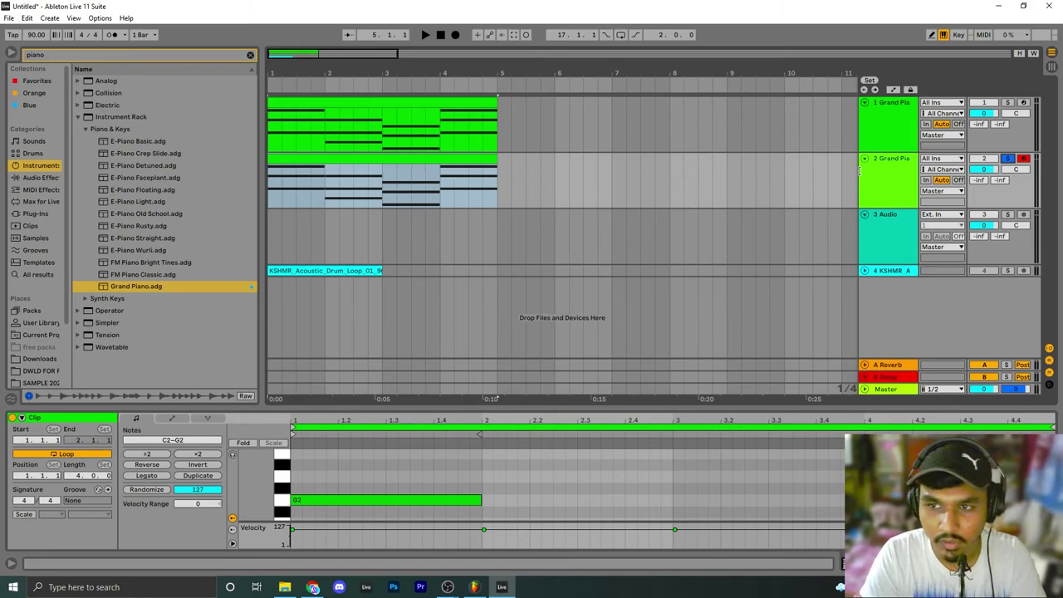
Play the soloed track 2, set its volume to 0.6 dB in Session View and return to the Arrangement
{"action": "key", "text": "Tab"}
{"action": "key", "text": "Tab"}
{"action": "key", "text": "space"}
{"action": "key", "text": "Tab"}
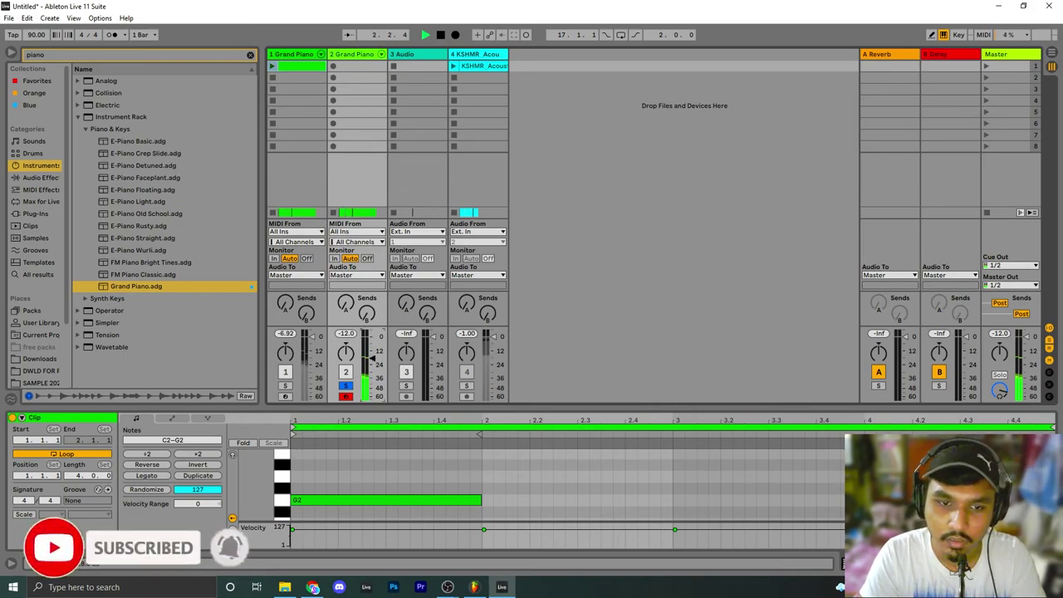
{"action": "key", "text": "Tab"}
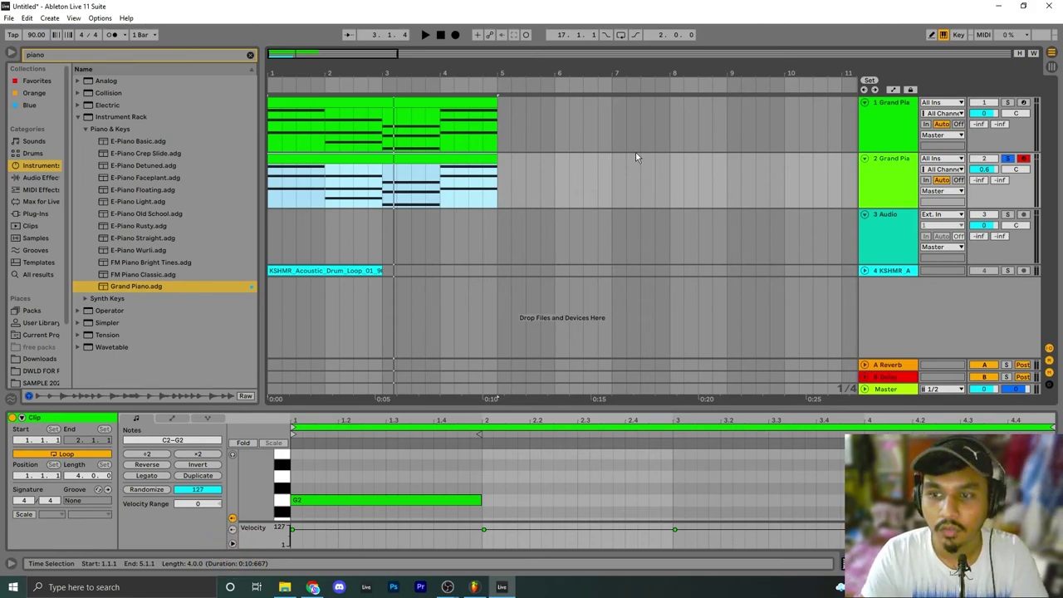
Open the track insertion options in the empty area below the KSHMR drum loop track
{"action": "left_click", "coordinate": [891, 307]}
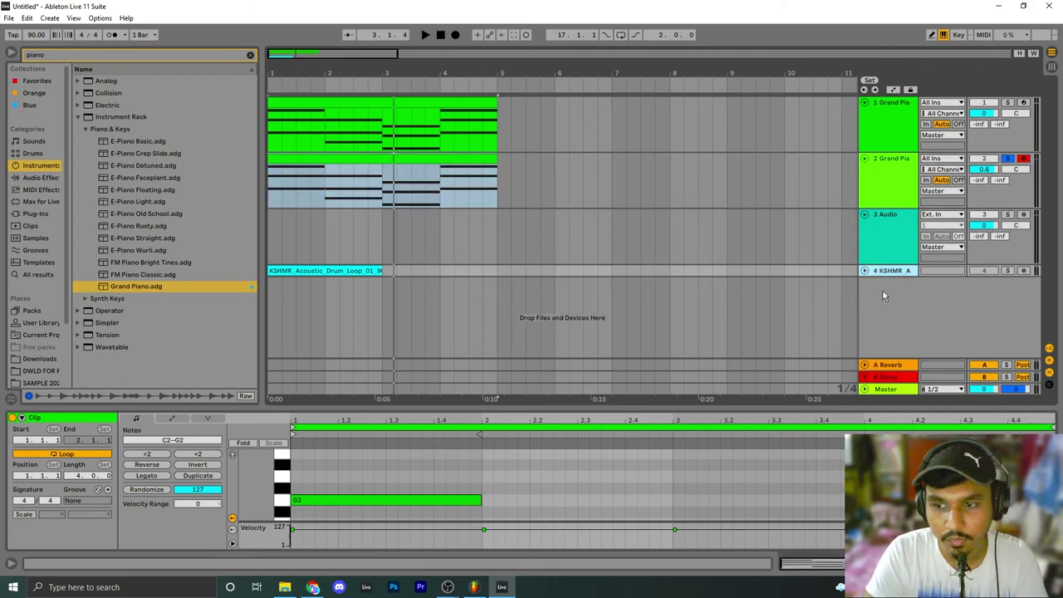
{"action": "right_click", "coordinate": [885, 294]}
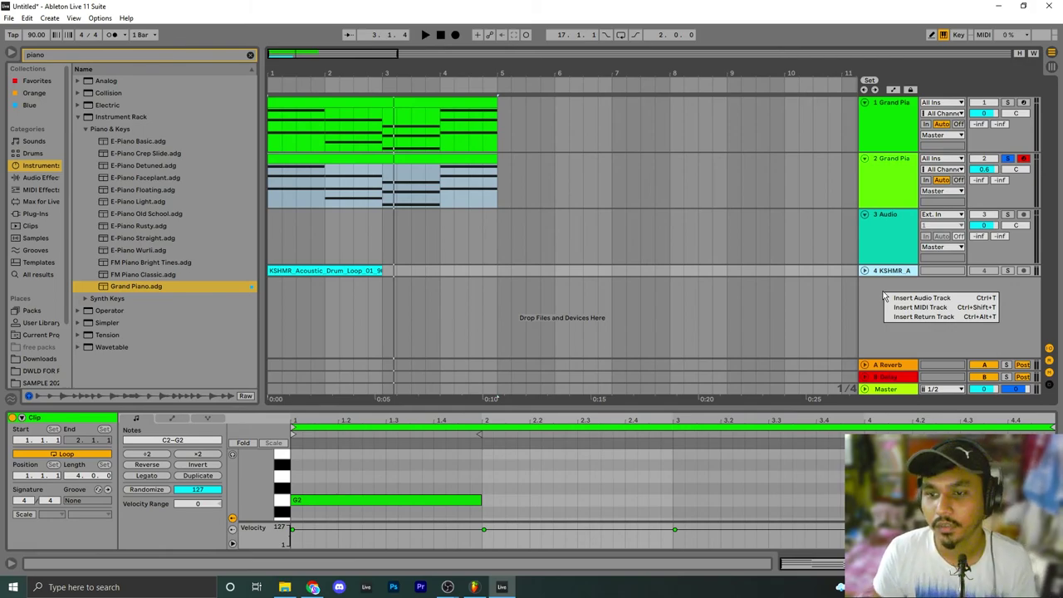